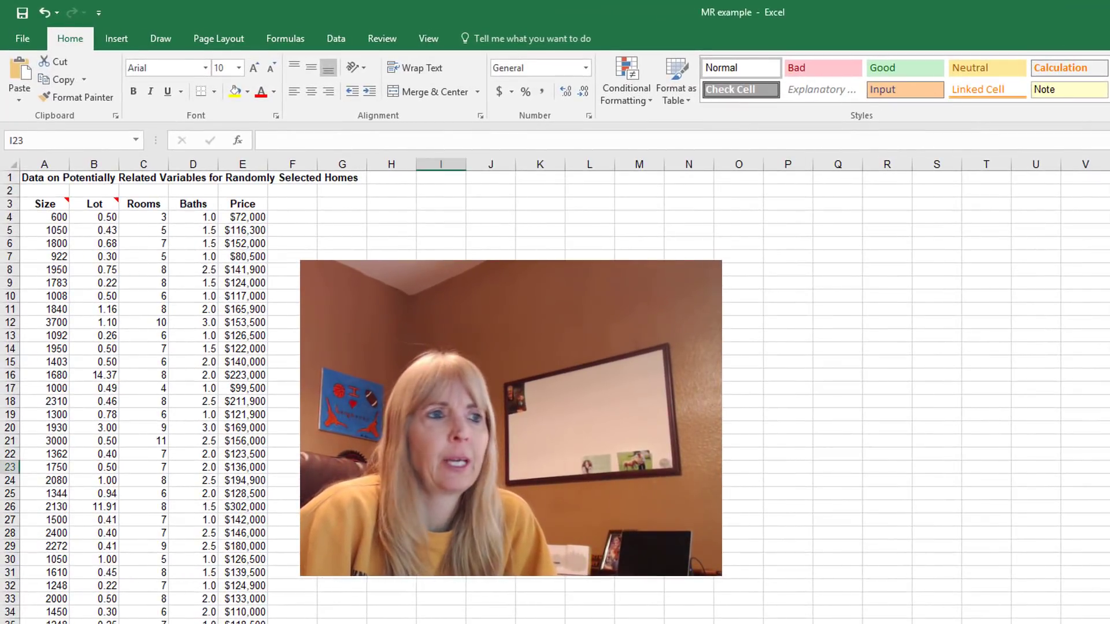
# Step: Examine the homes data down to its last record in row 153, including the Size, Lot, Rooms, Baths and Price columns
pyautogui.scroll(-20, 164, 518)
pyautogui.scroll(-7, 164, 518)
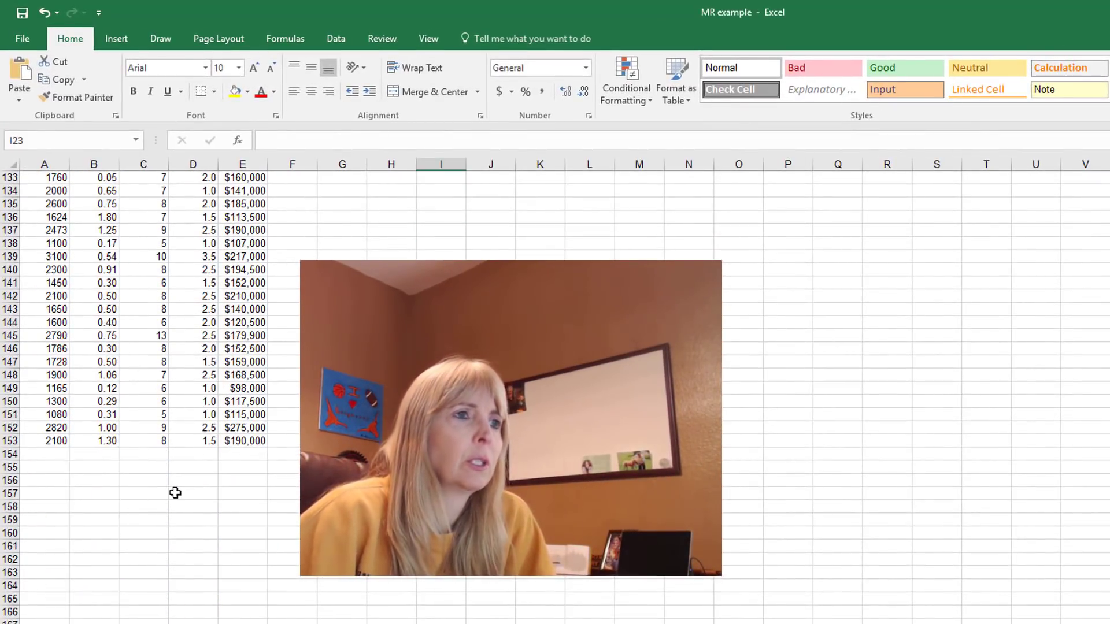
pyautogui.click(38, 444)
pyautogui.scroll(20, 123, 422)
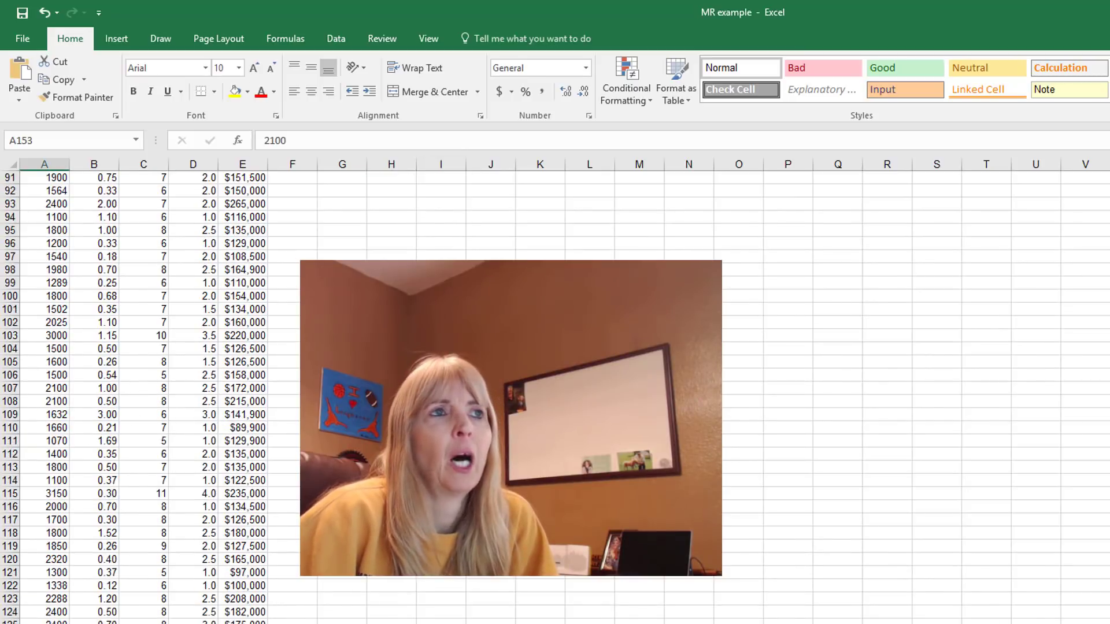
pyautogui.scroll(20, 268, 387)
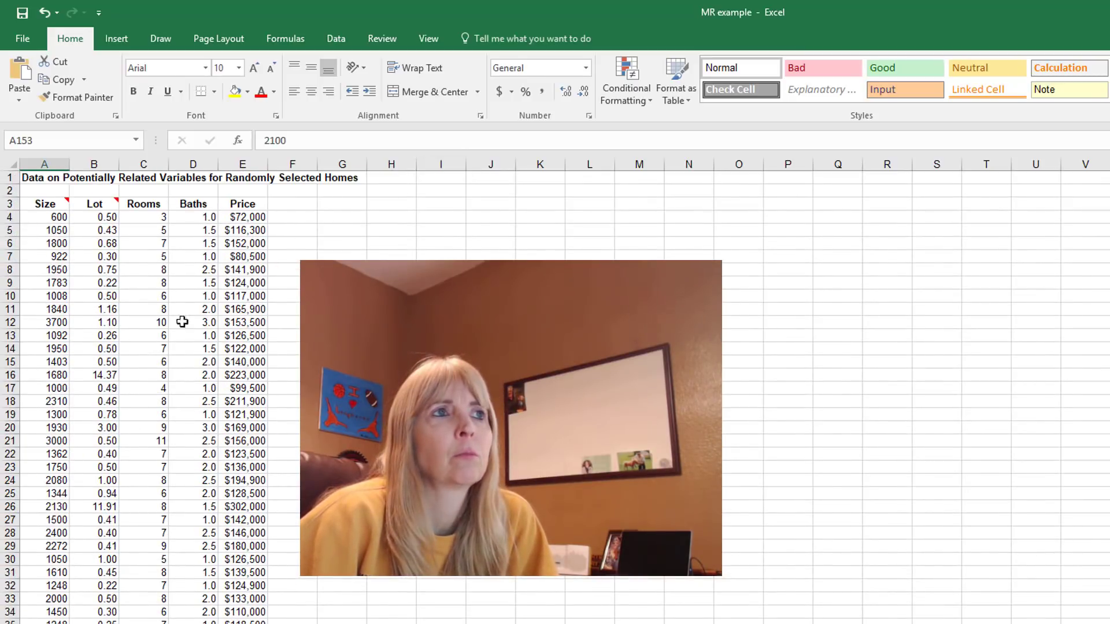
pyautogui.click(53, 176)
pyautogui.click(46, 200)
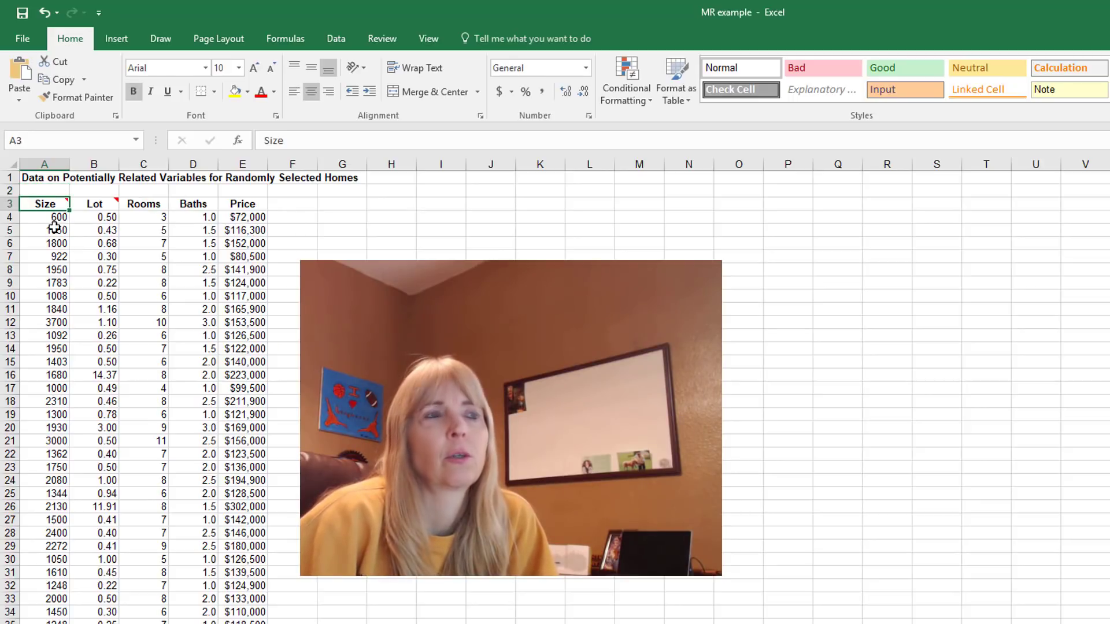
pyautogui.click(235, 217)
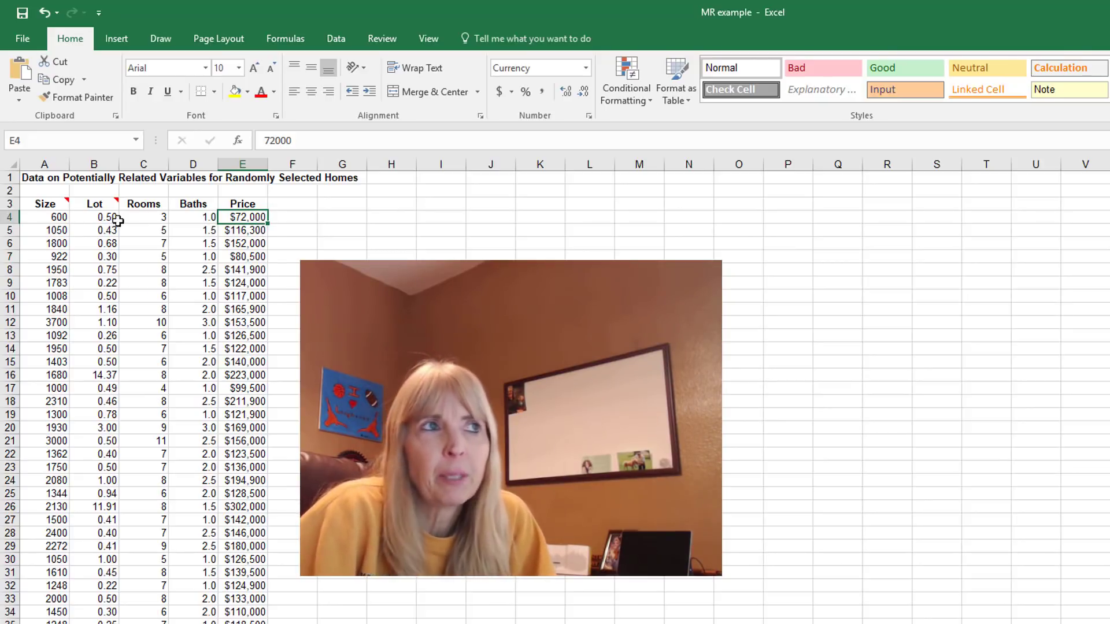
pyautogui.moveTo(51, 204)
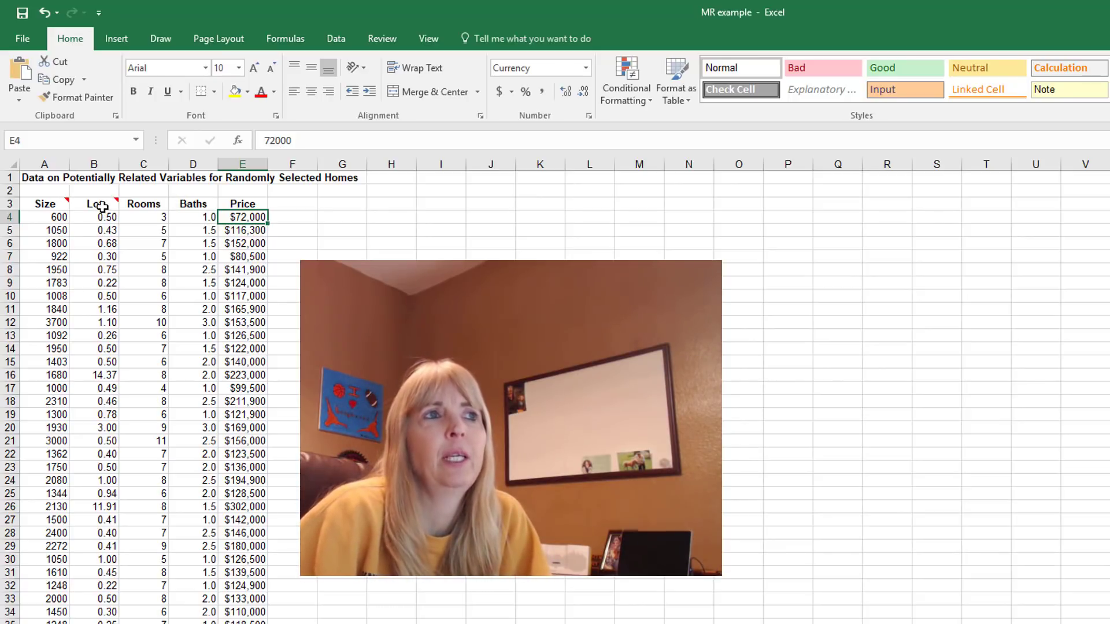
pyautogui.moveTo(102, 207)
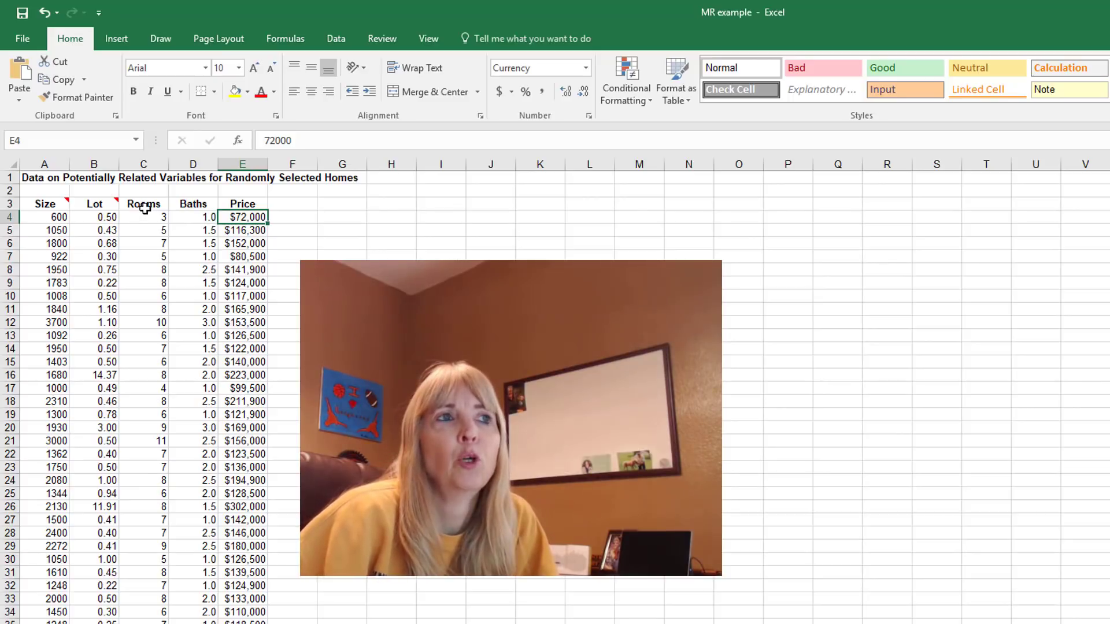
pyautogui.click(159, 320)
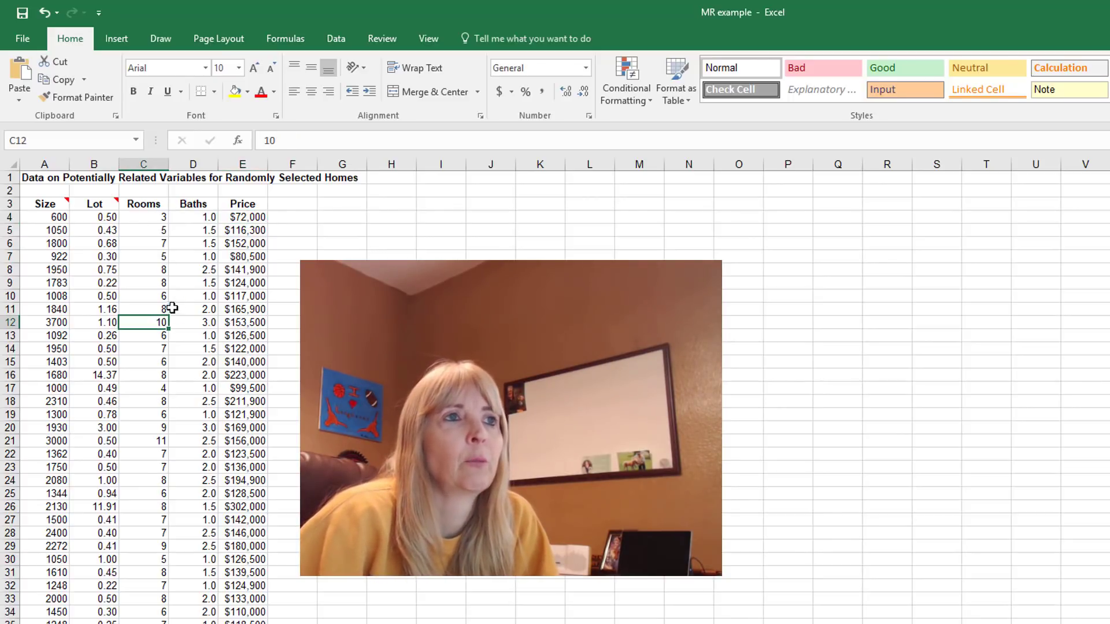
pyautogui.click(188, 196)
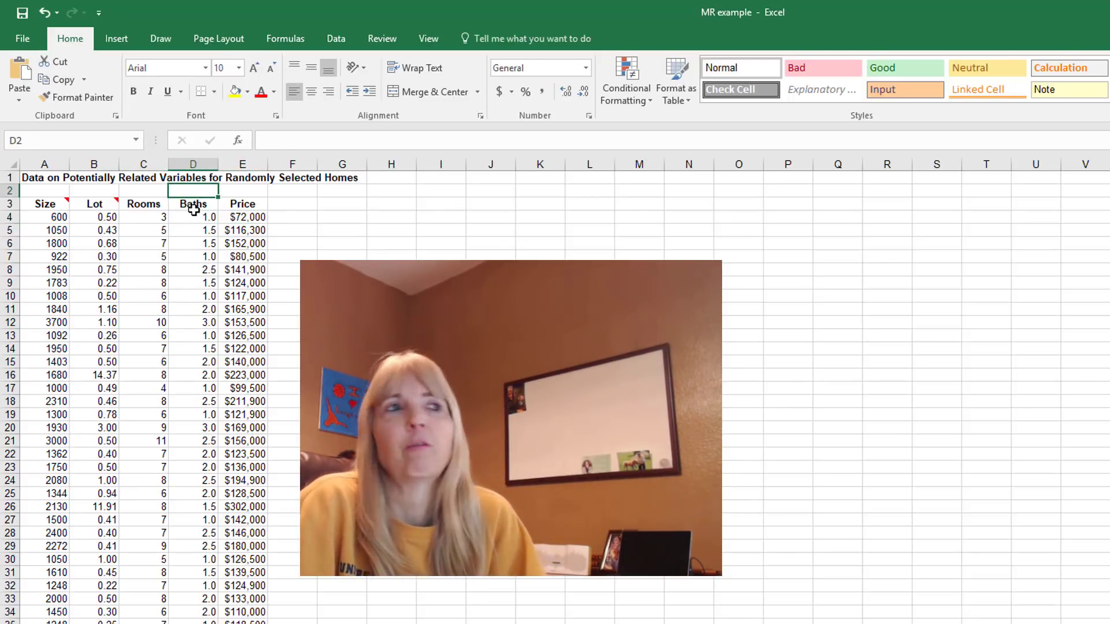
pyautogui.click(193, 207)
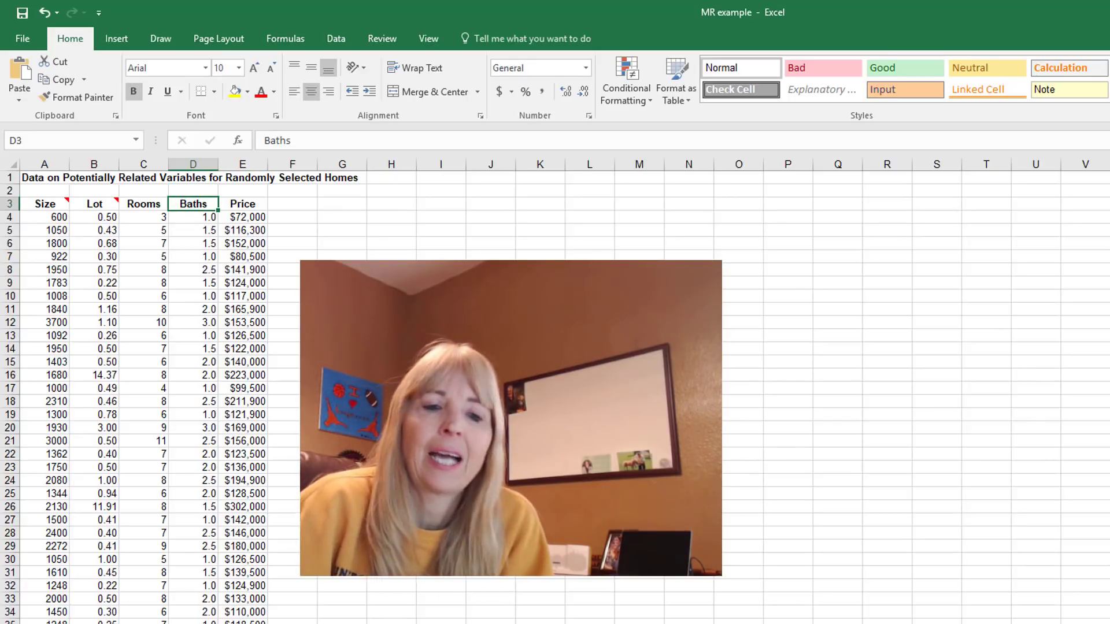
pyautogui.click(55, 230)
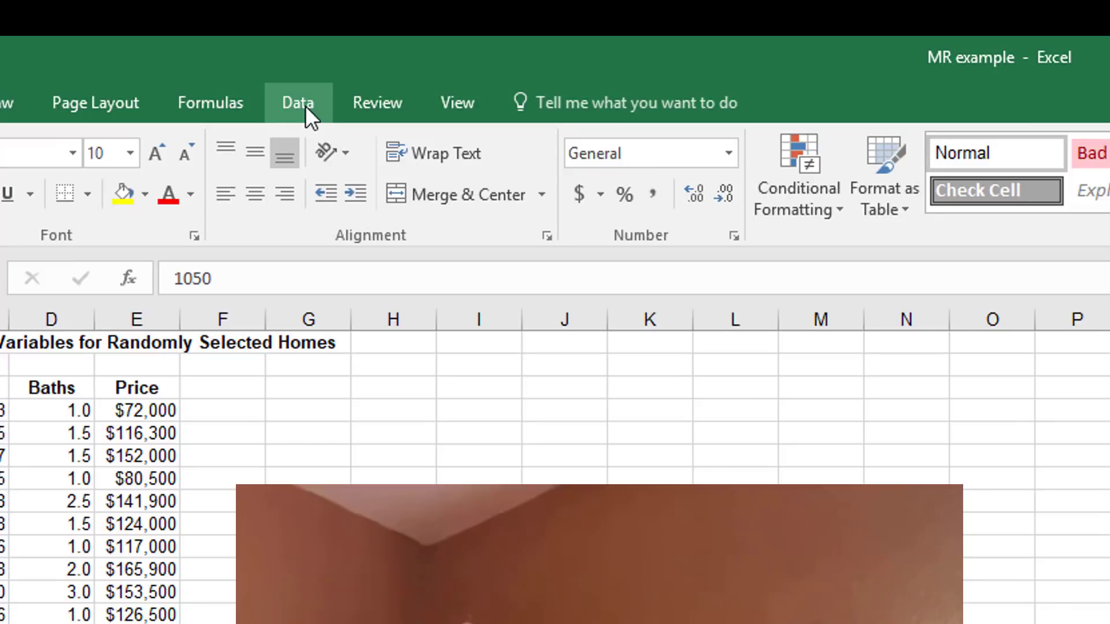
# Step: Start the Regression tool from the Data Analysis tools
pyautogui.click(336, 38)
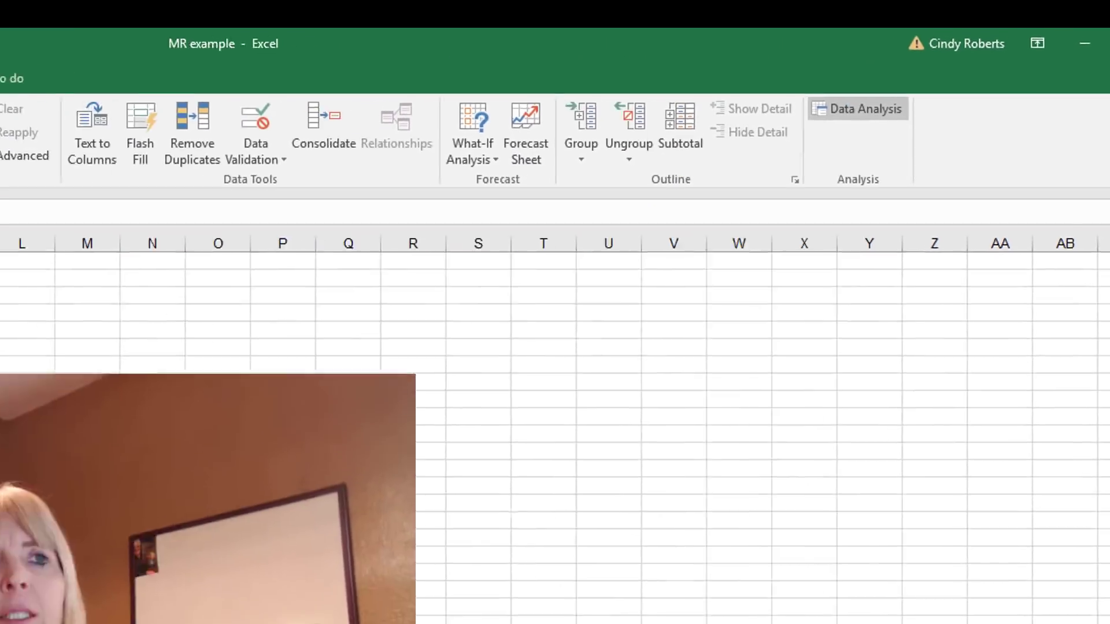
pyautogui.click(858, 109)
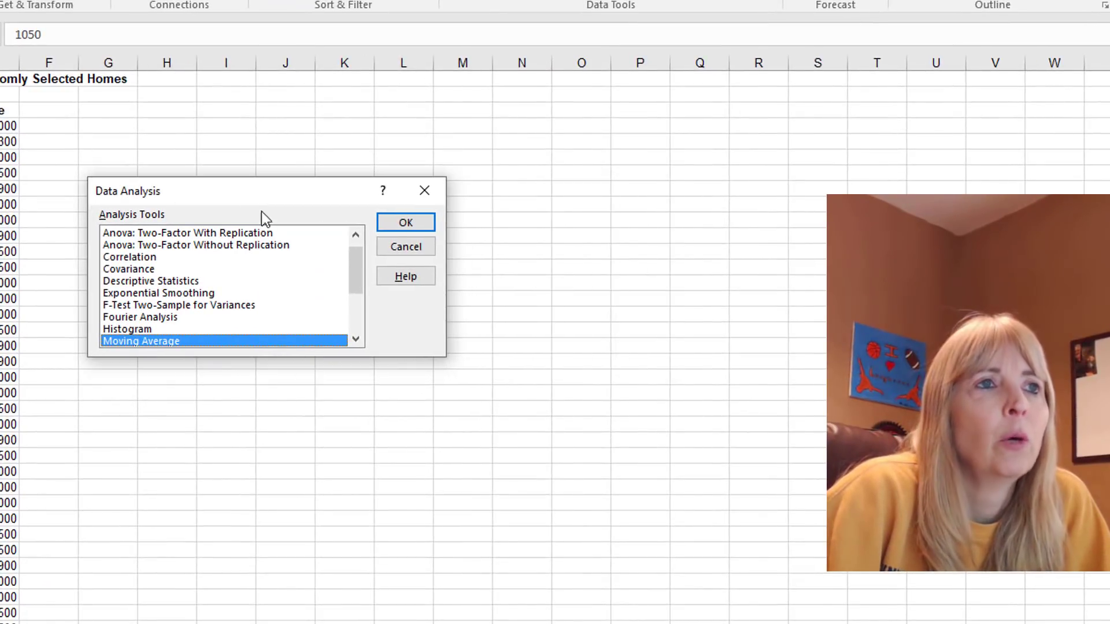
pyautogui.click(352, 317)
pyautogui.click(150, 282)
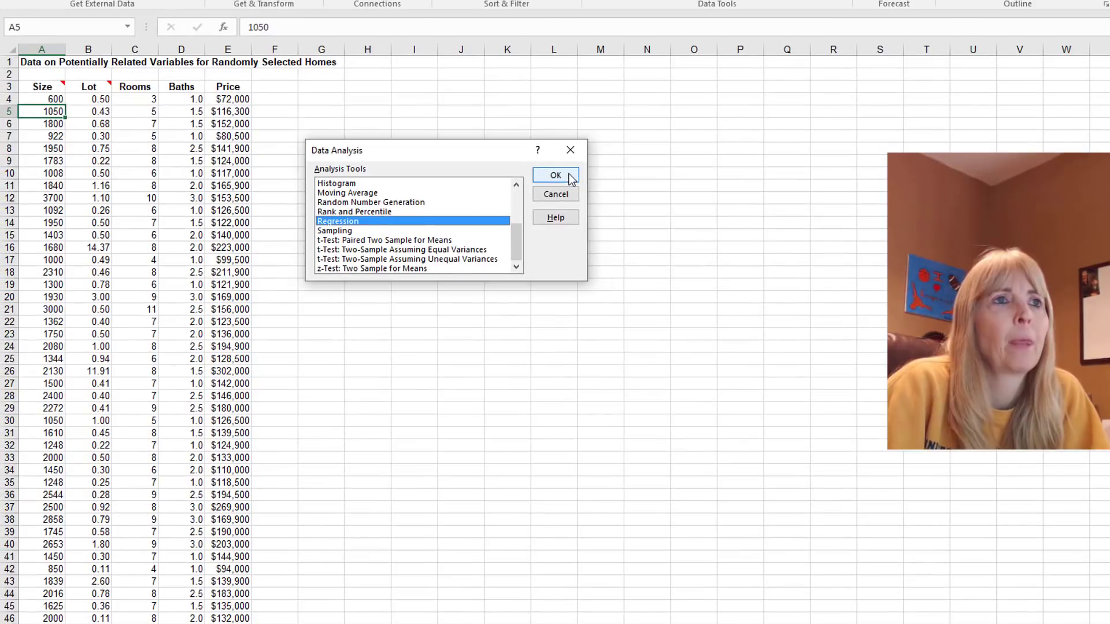
pyautogui.click(406, 222)
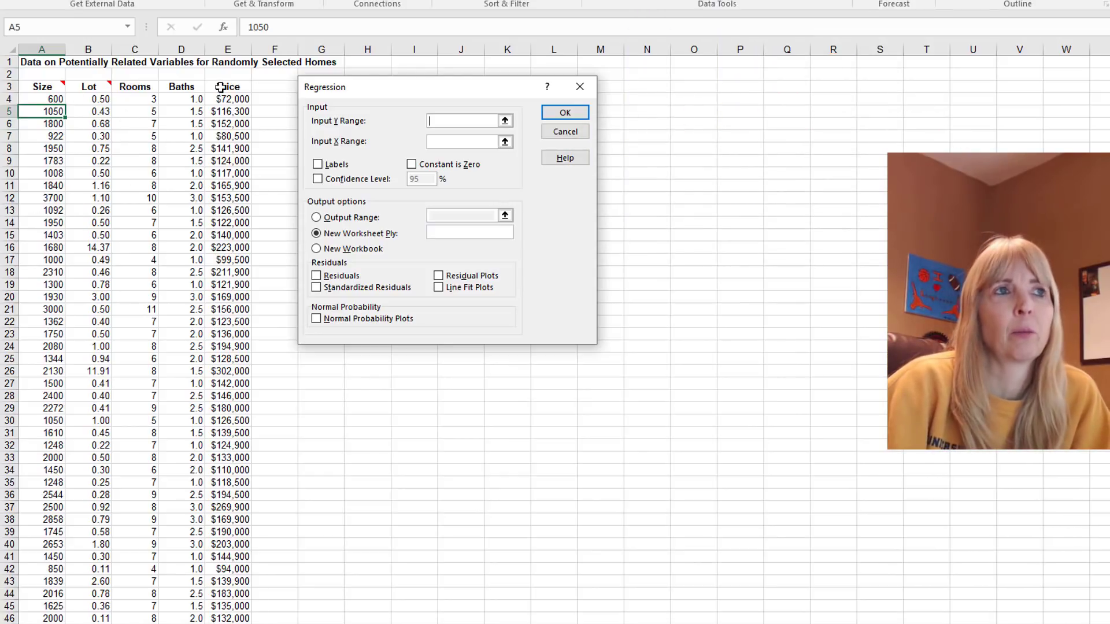
# Step: Set the regression's Y input range to the Price column including its header, $E$3:$E$153
pyautogui.click(505, 120)
pyautogui.moveTo(237, 87); pyautogui.dragTo(234, 622)
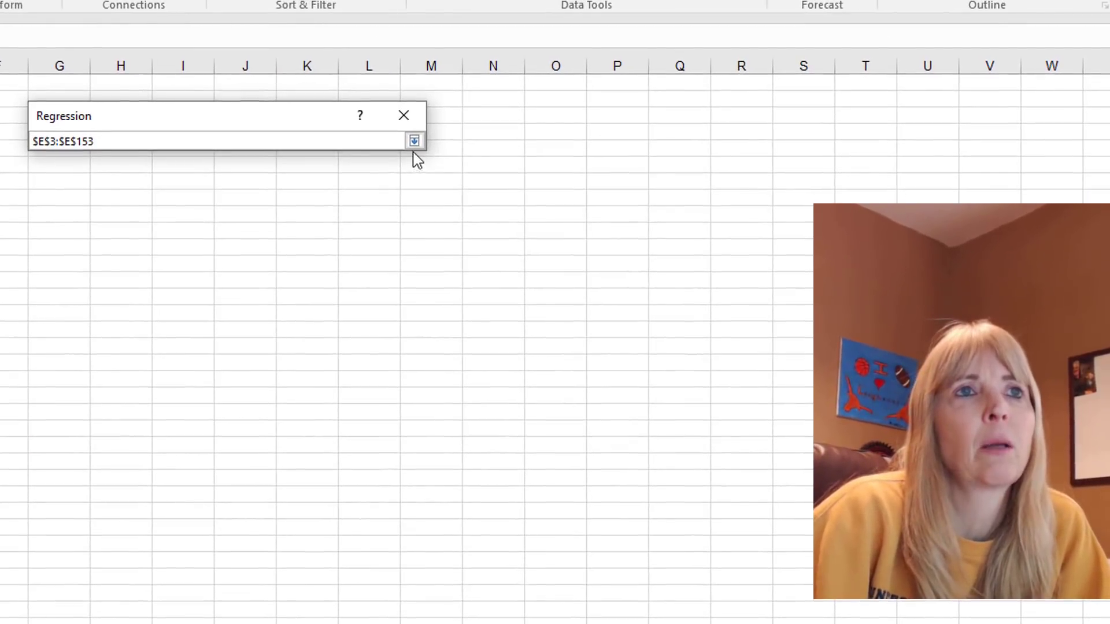
pyautogui.click(413, 142)
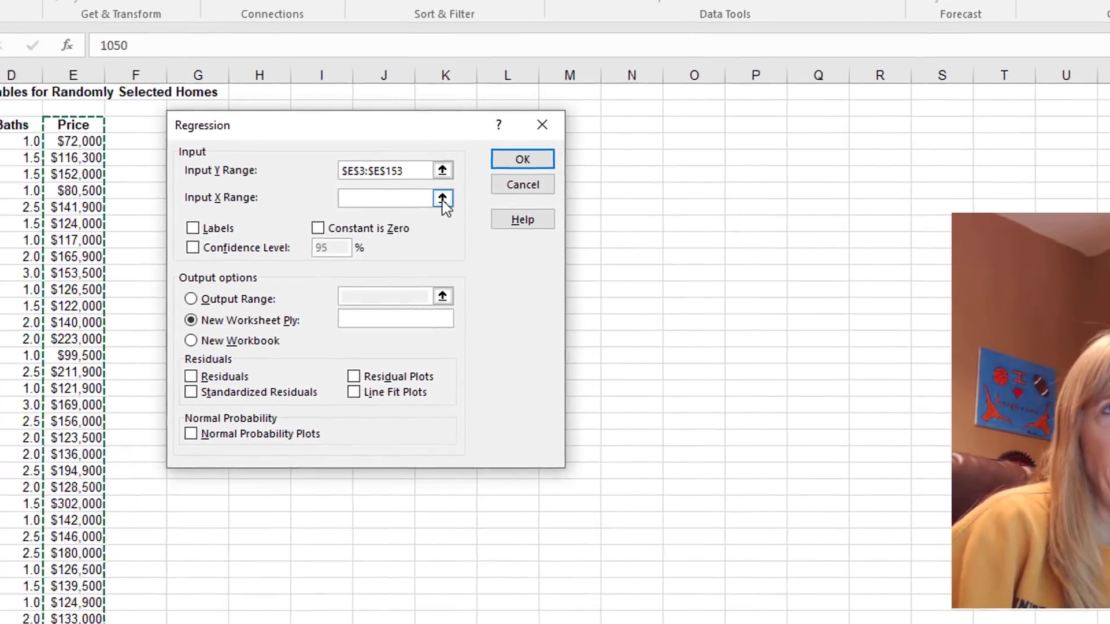
# Step: Set the regression's X input range to the Size, Lot, Rooms and Baths columns with headers, $A$3:$D$153
pyautogui.click(304, 189)
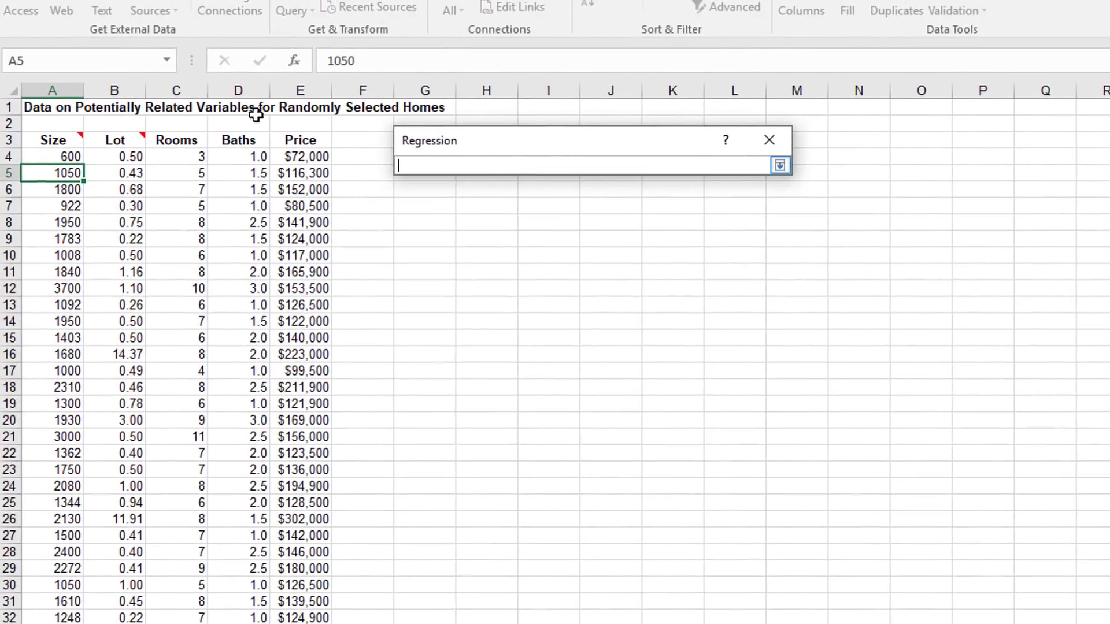
pyautogui.click(62, 140)
pyautogui.scroll(-20, 221, 245)
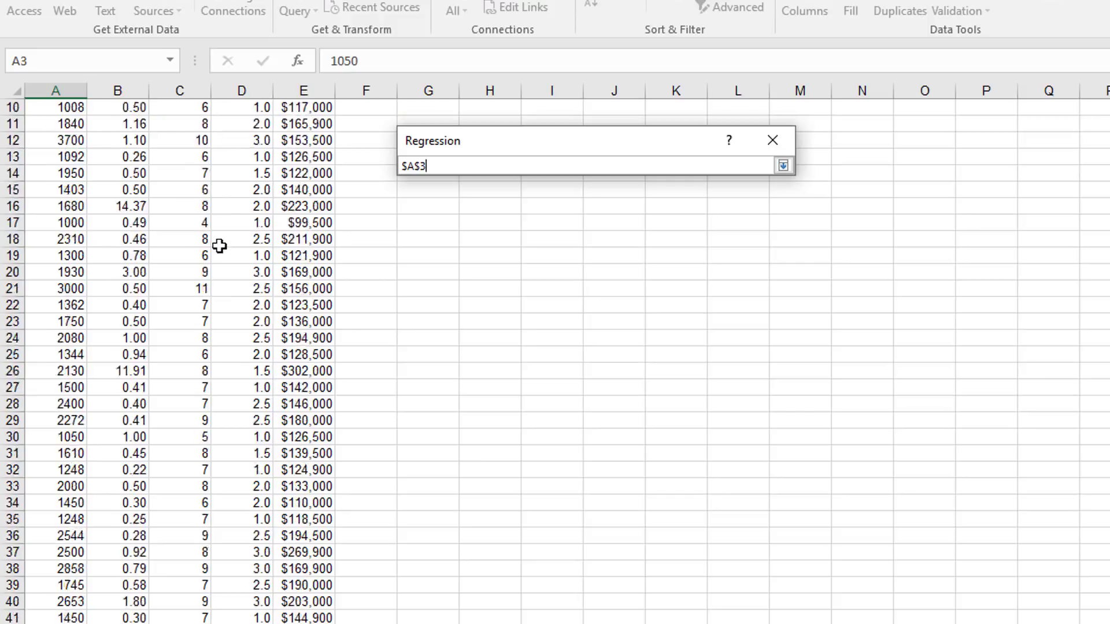
pyautogui.scroll(-6, 220, 245)
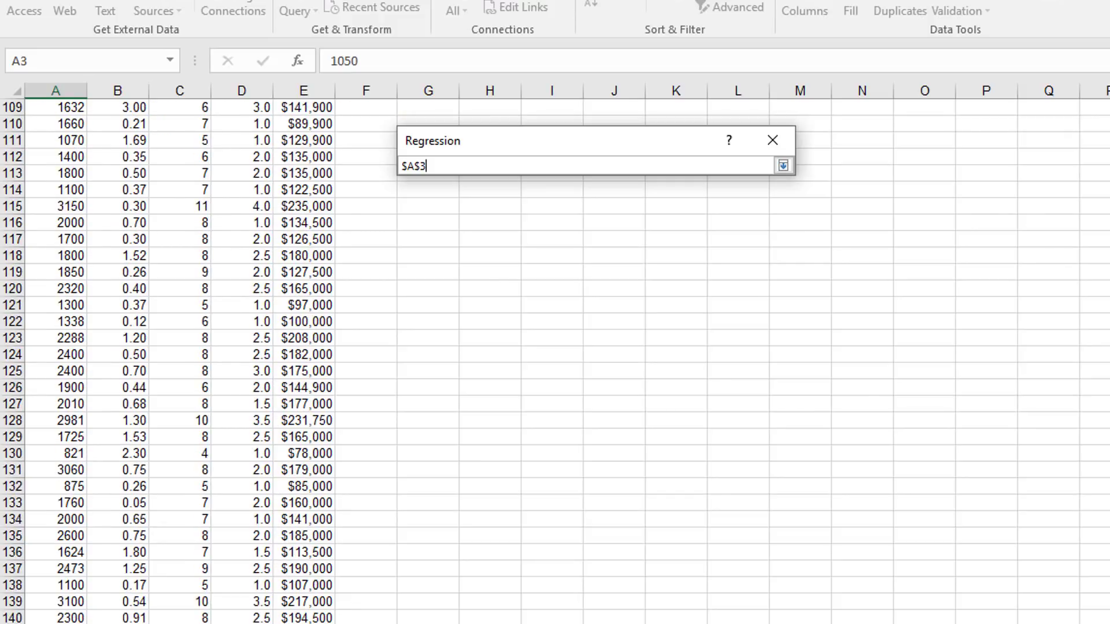
pyautogui.keyDown('shift'); pyautogui.click(242, 623); pyautogui.keyUp('shift')
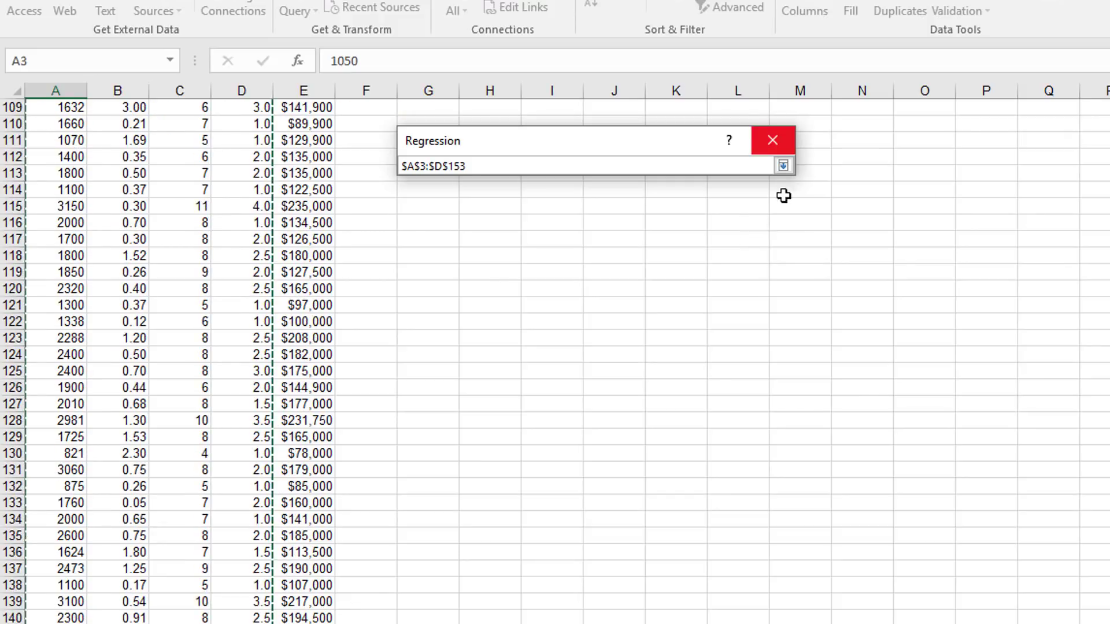
pyautogui.click(784, 166)
pyautogui.scroll(20, 1080, 347)
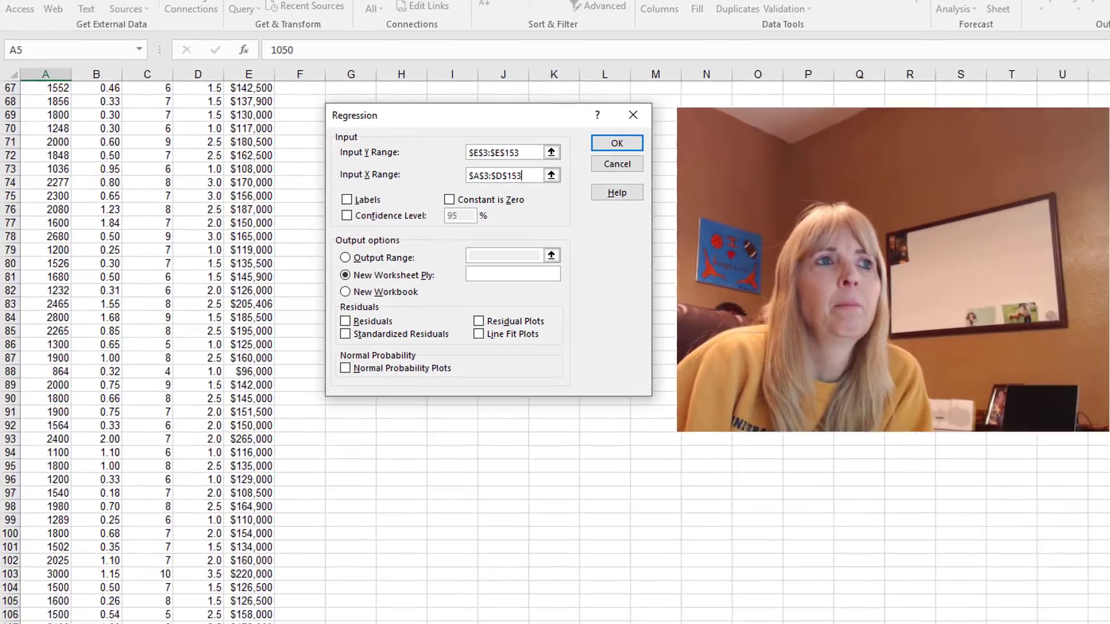
pyautogui.scroll(2, 139, 347)
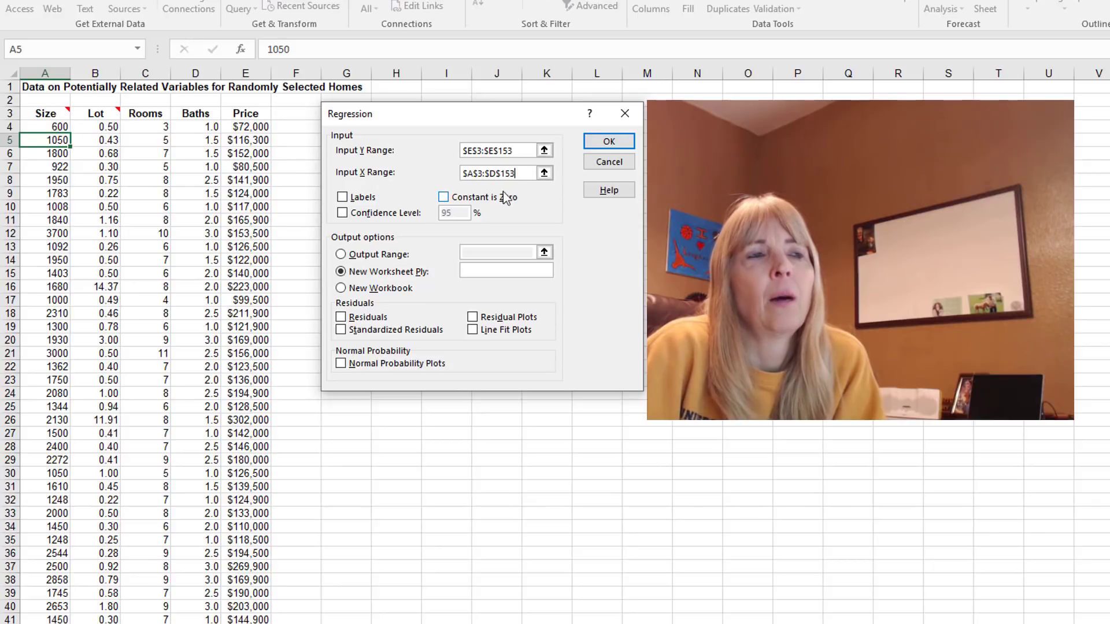
# Step: Mark the regression input ranges as containing labels and set the output range to start at cell G6
pyautogui.click(342, 196)
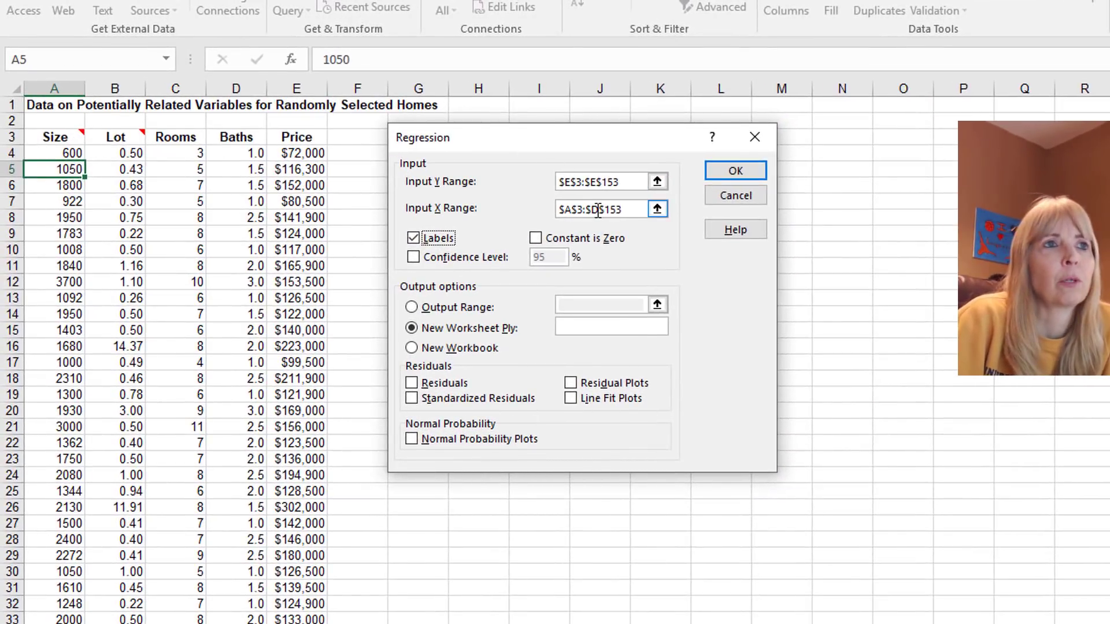
pyautogui.click(412, 306)
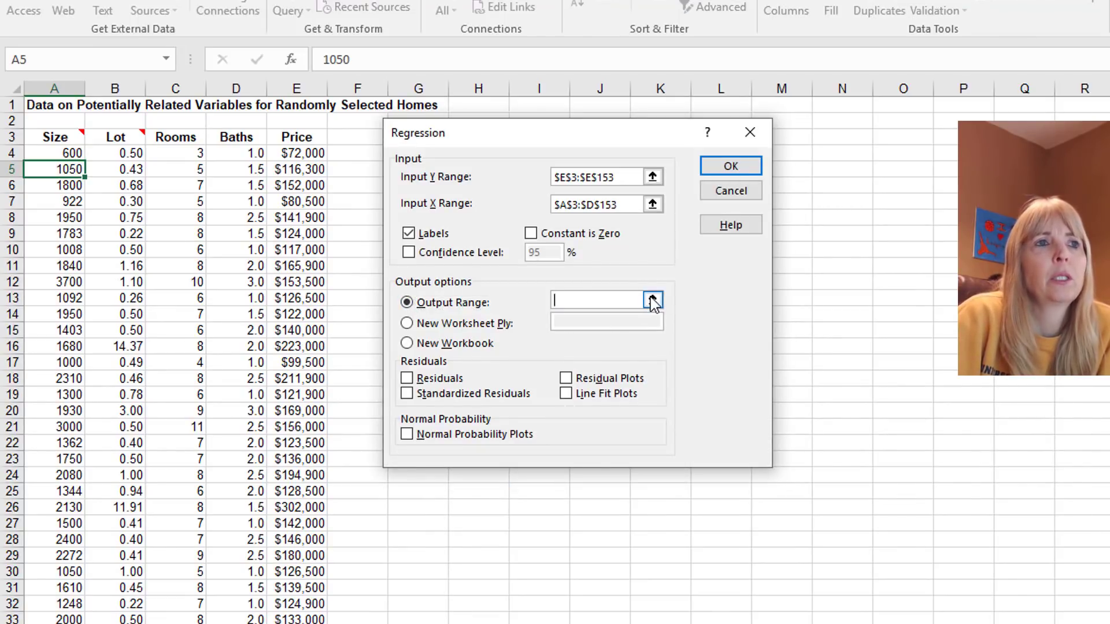
pyautogui.click(652, 301)
pyautogui.click(419, 184)
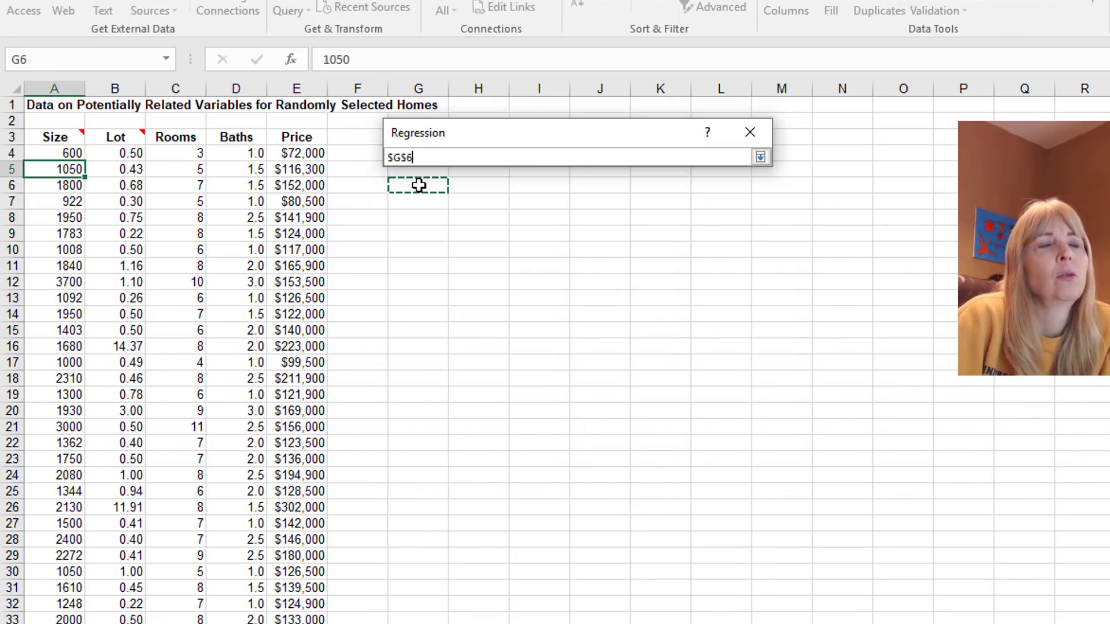
pyautogui.click(760, 157)
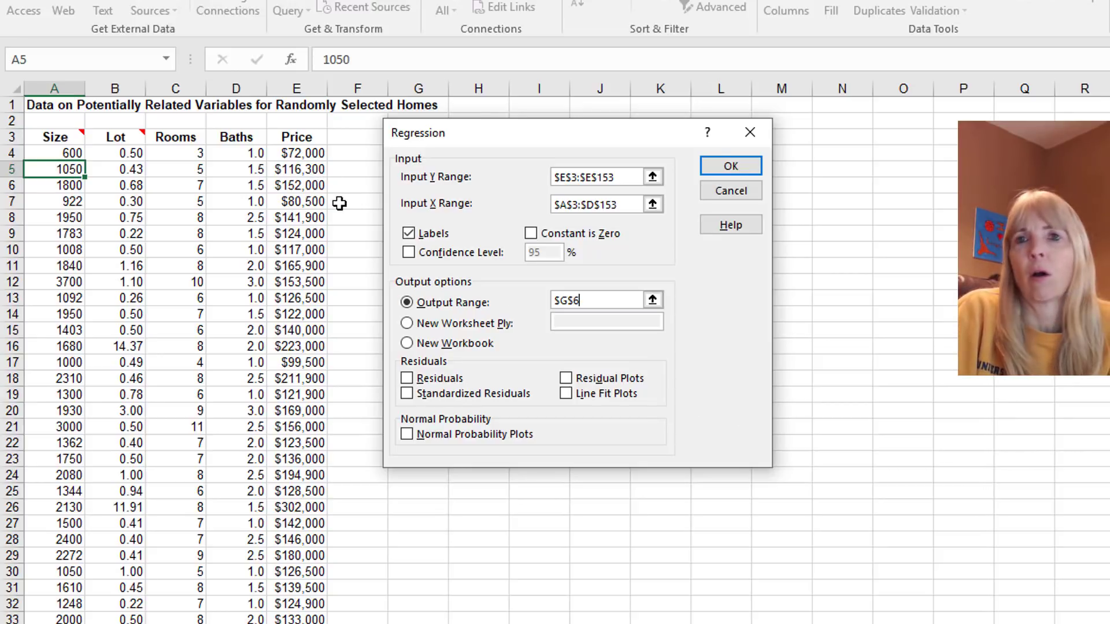
# Step: Run the regression and autofit column G to the width of the summary output labels
pyautogui.click(720, 171)
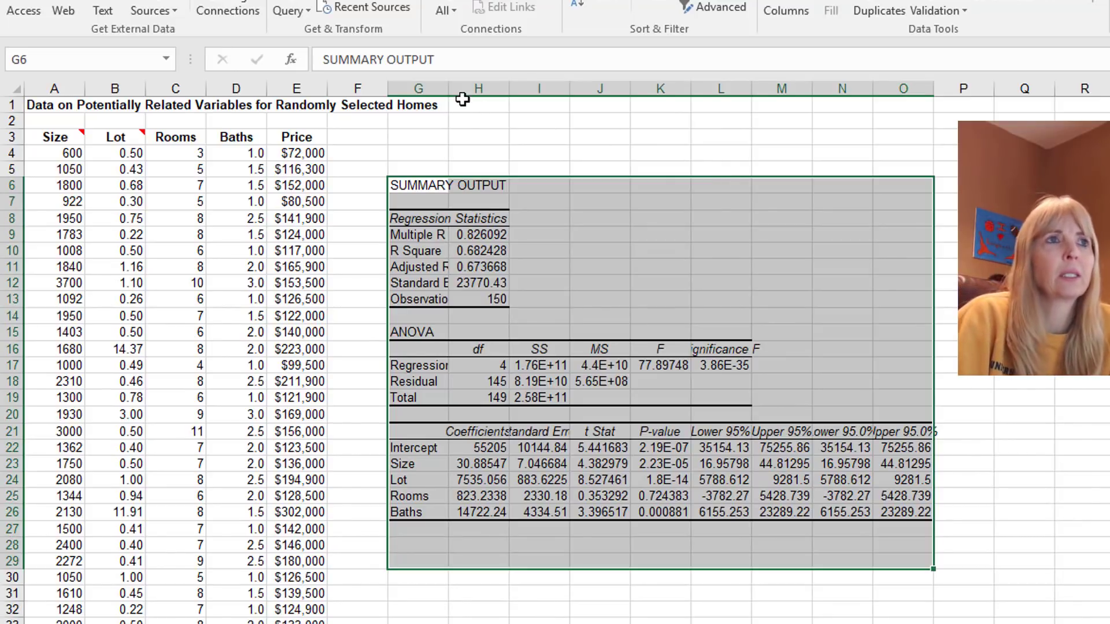
pyautogui.doubleClick(449, 88)
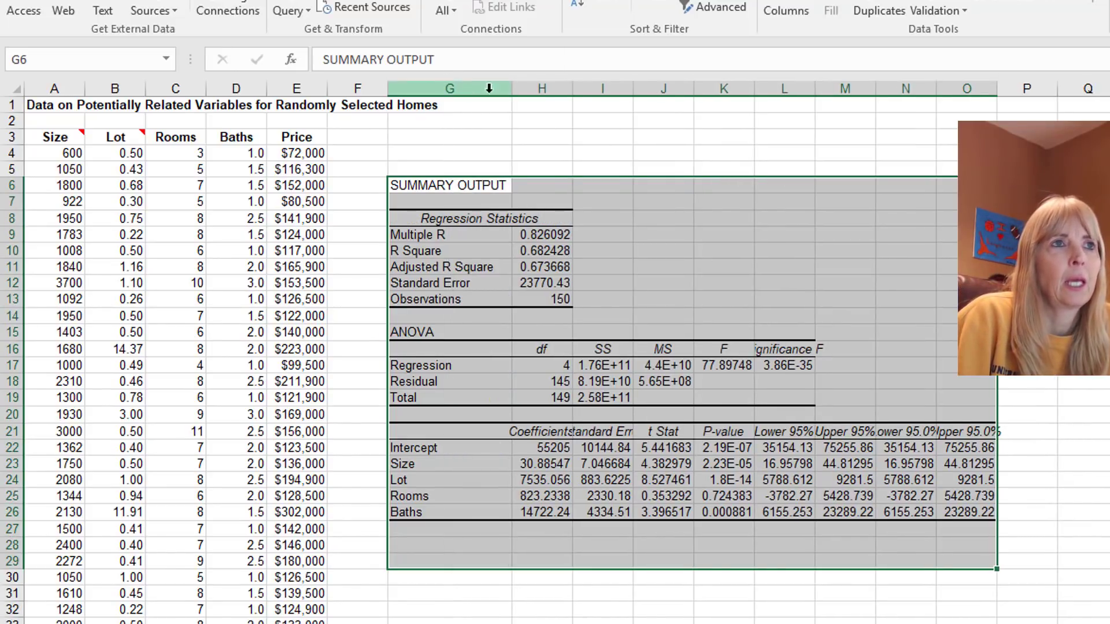
pyautogui.click(602, 298)
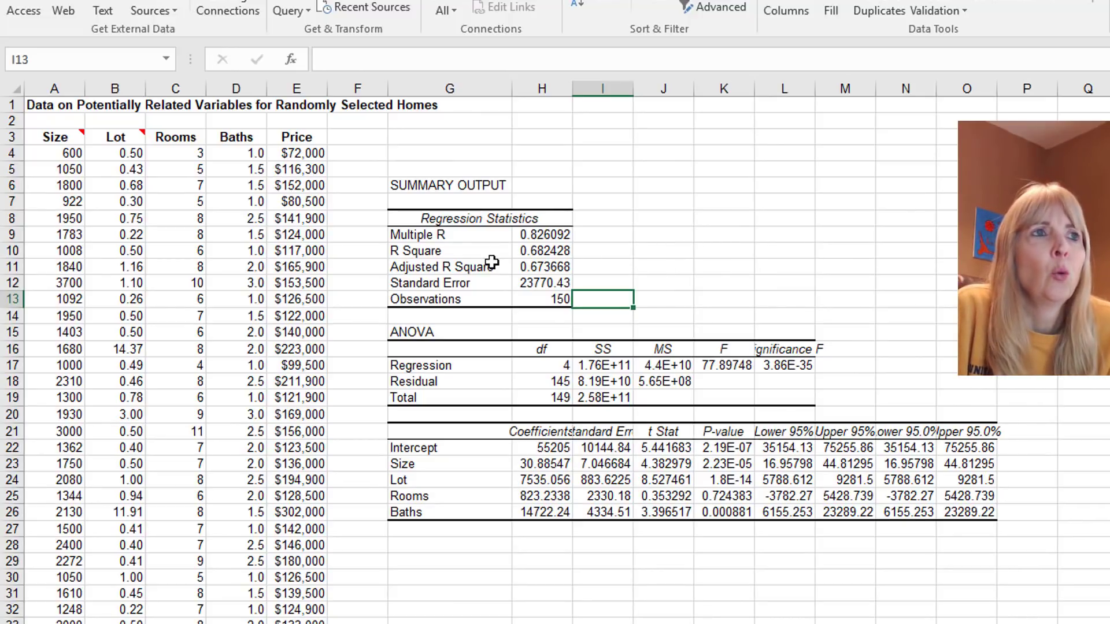
# Step: Fill the R Square and Adjusted R Square values in H10:H11 with yellow
pyautogui.click(536, 246)
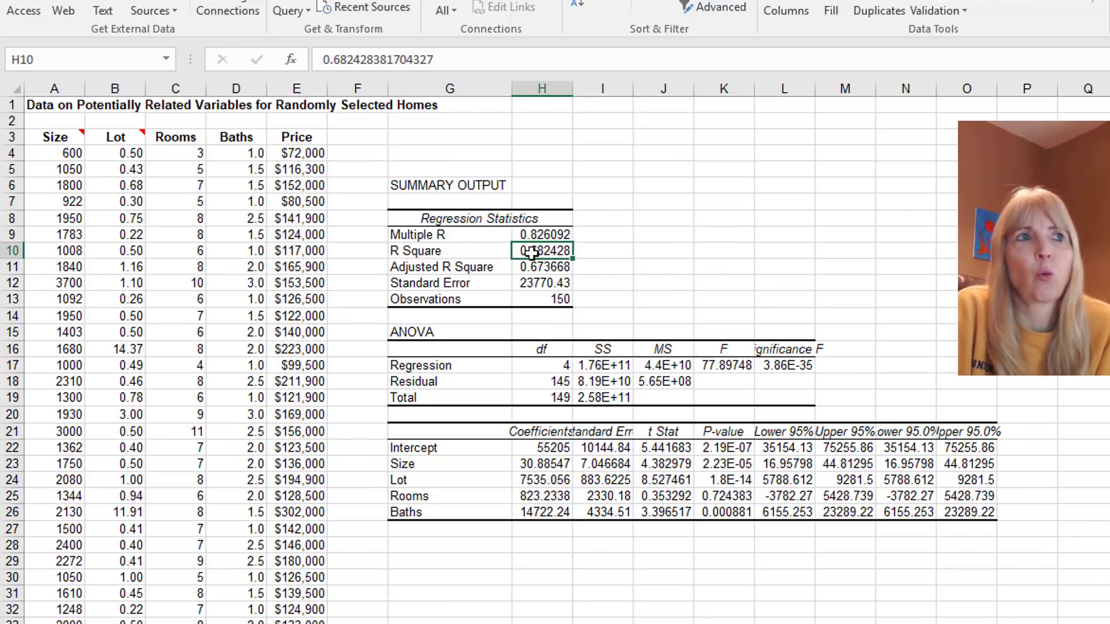
pyautogui.click(531, 267)
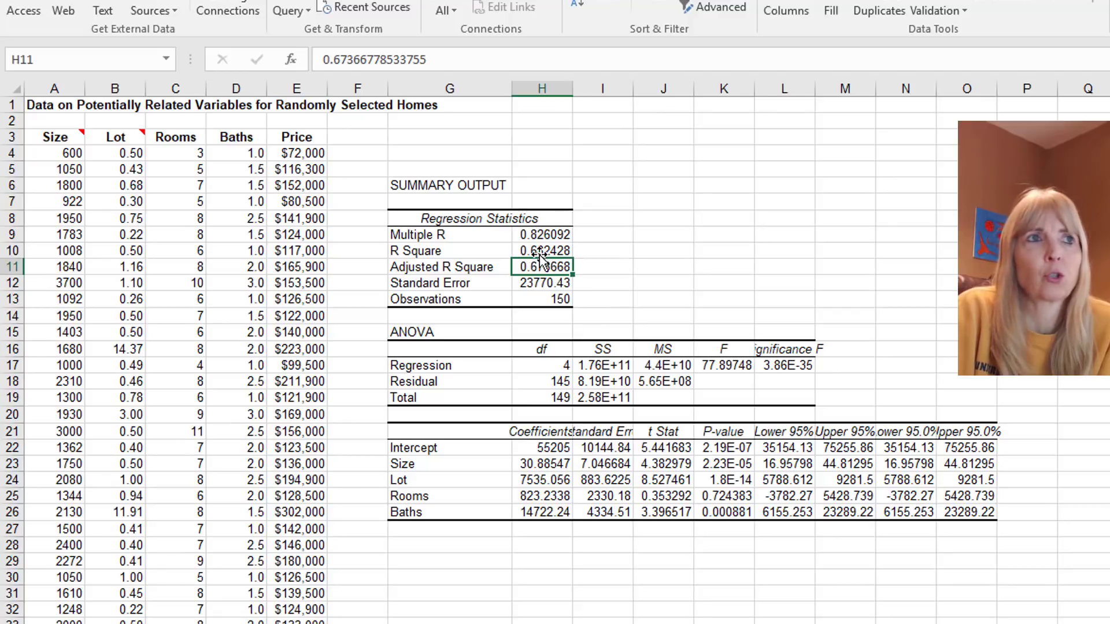
pyautogui.moveTo(540, 252); pyautogui.dragTo(540, 267)
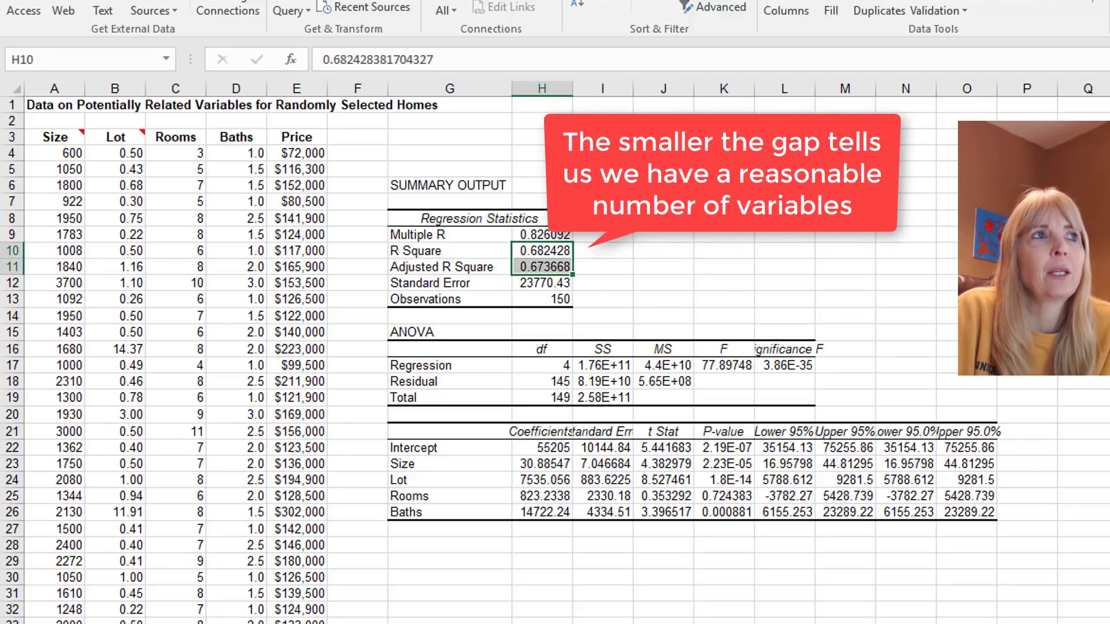
pyautogui.click(71, 0)
pyautogui.click(288, 5)
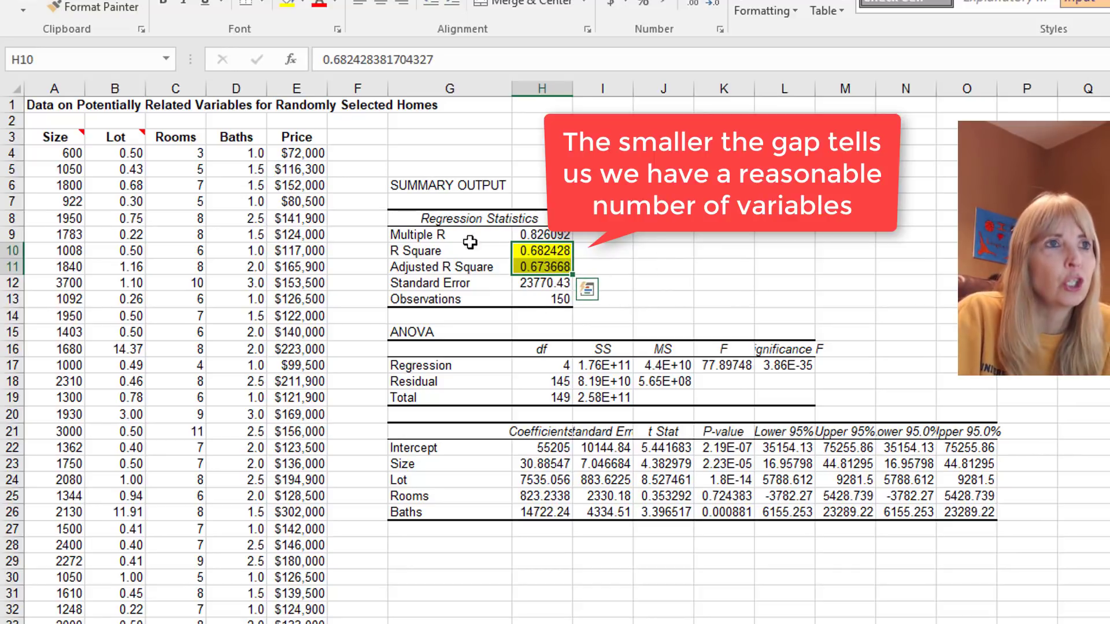
pyautogui.click(601, 252)
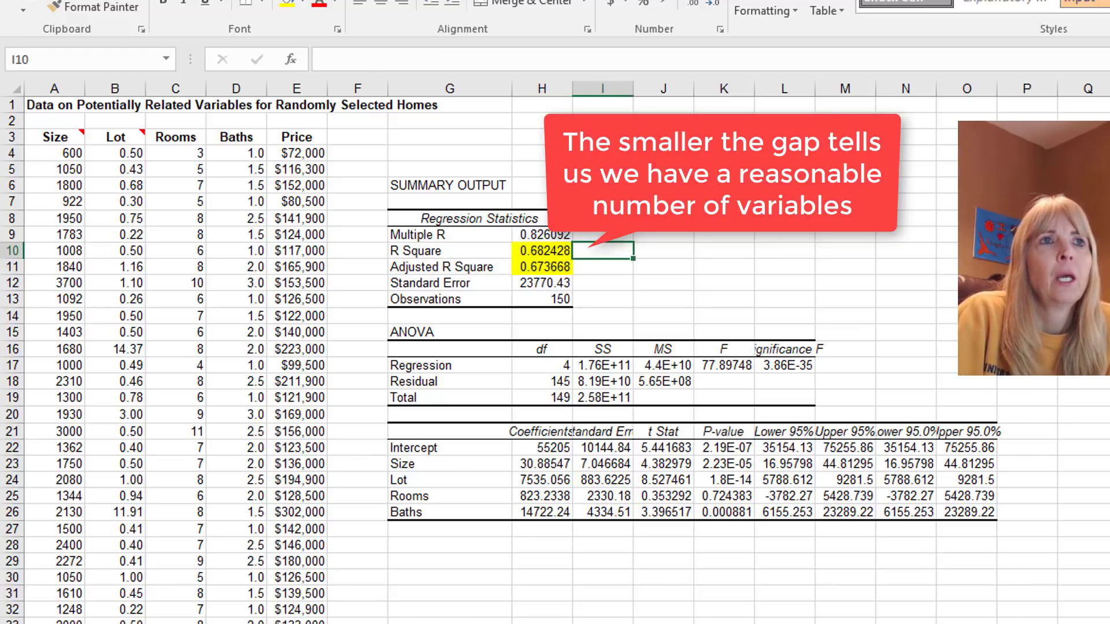
# Step: Autofit column L to the width of its contents and fill the Significance F value in L17 with yellow
pyautogui.doubleClick(815, 88)
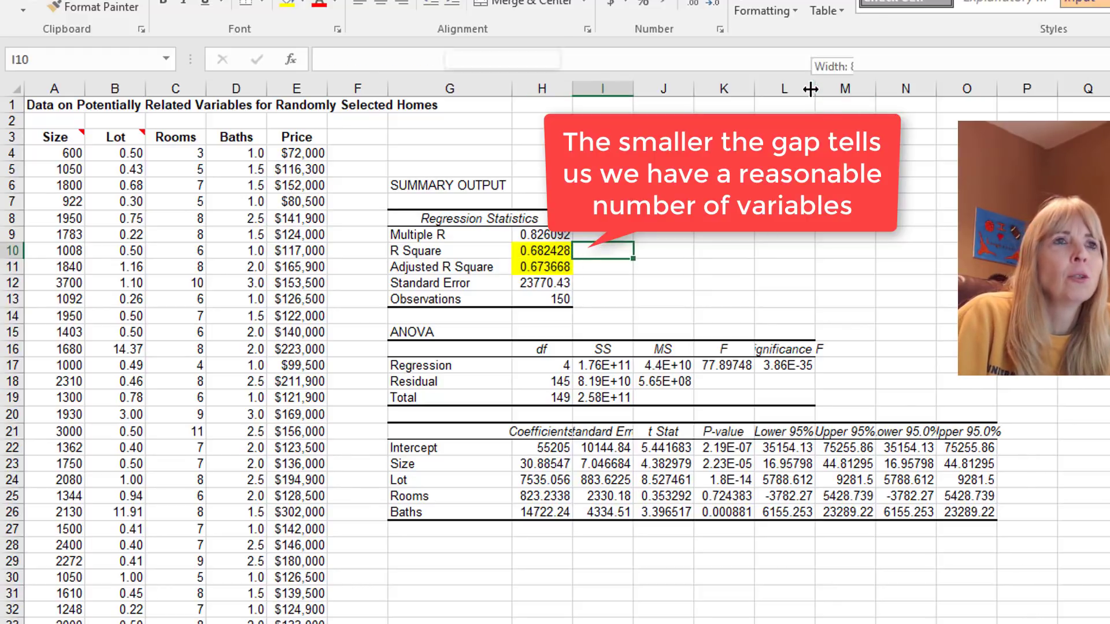
pyautogui.click(814, 360)
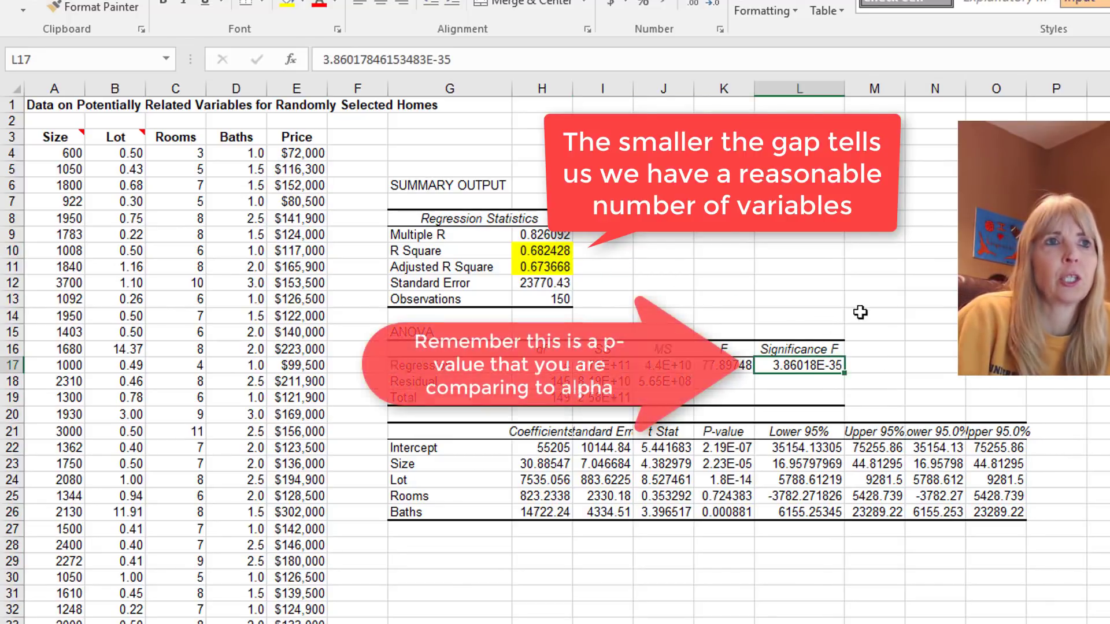
pyautogui.click(286, 4)
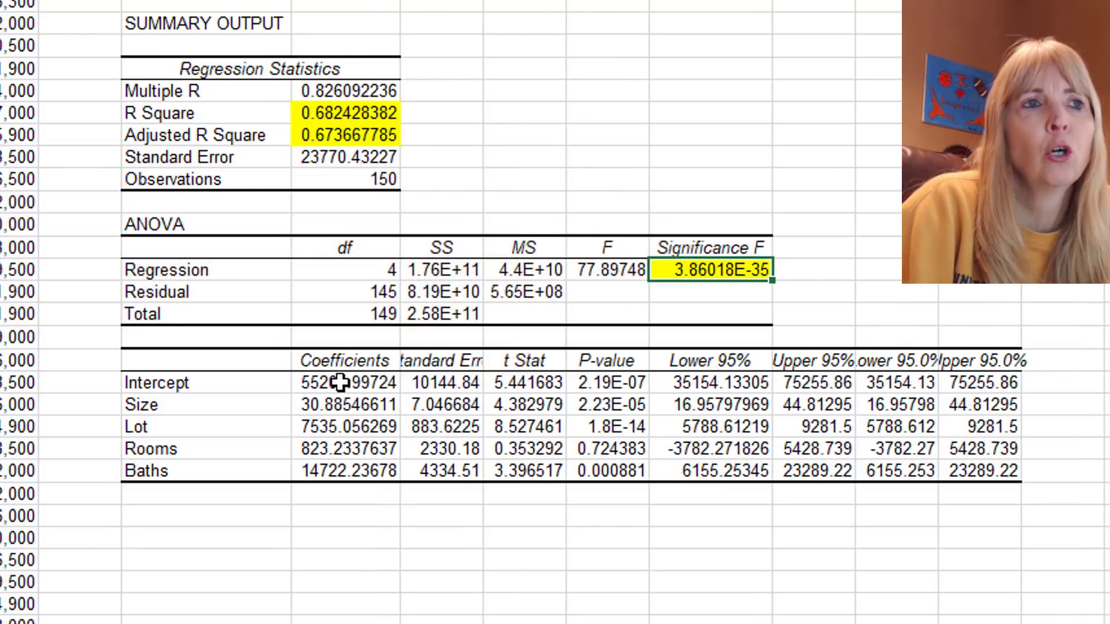
# Step: Fill the regression coefficients in H22:H26 with yellow and format them as dollar amounts in Accounting format
pyautogui.moveTo(340, 381); pyautogui.dragTo(341, 470)
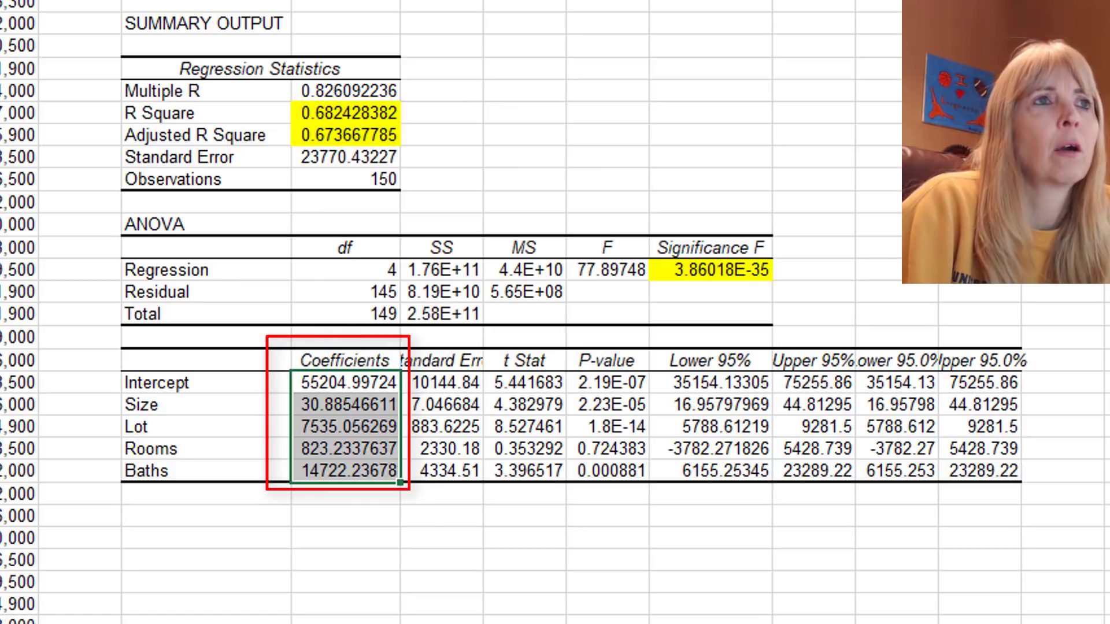
pyautogui.click(55, 2)
pyautogui.click(258, 395)
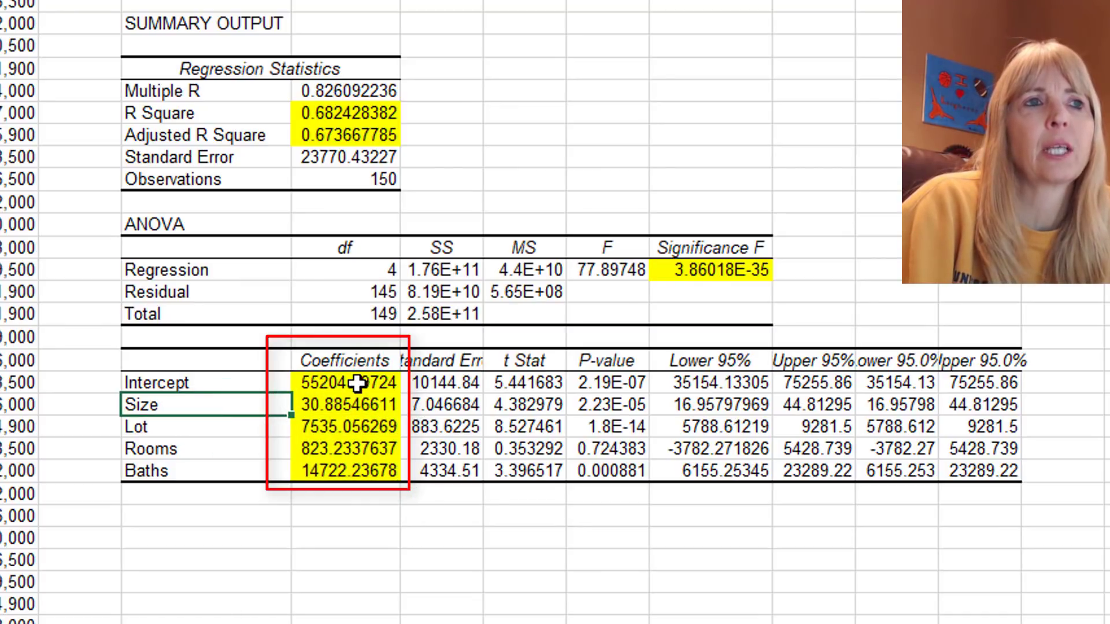
pyautogui.moveTo(355, 382); pyautogui.dragTo(356, 466)
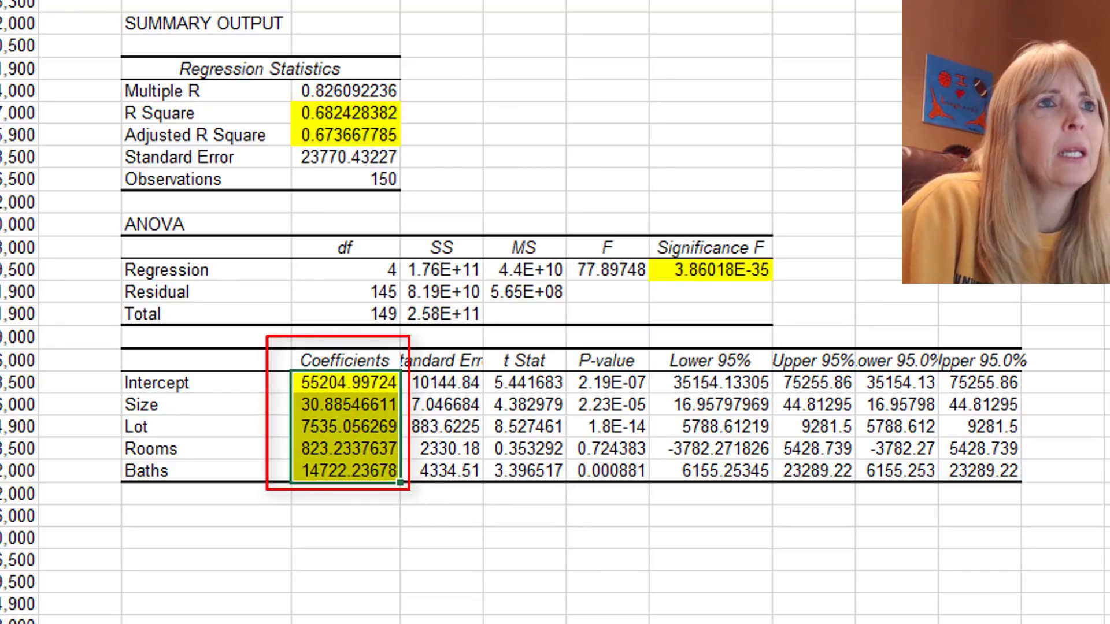
pyautogui.click(439, 2)
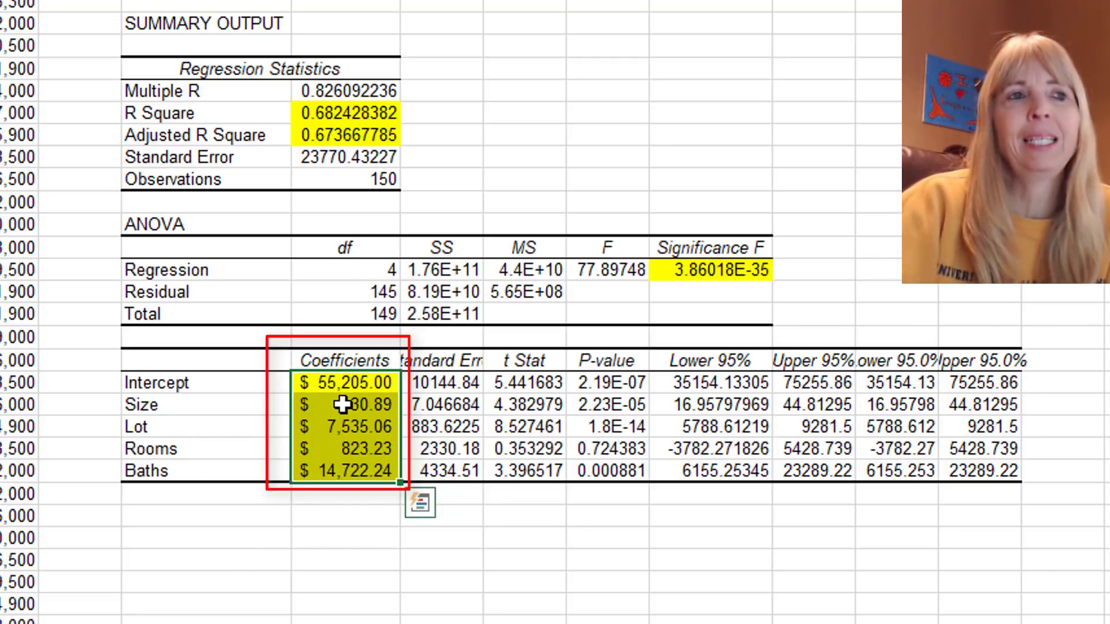
# Step: Examine the coefficients of the intercept, Size, Lot, Rooms and Baths in the regression output
pyautogui.click(335, 382)
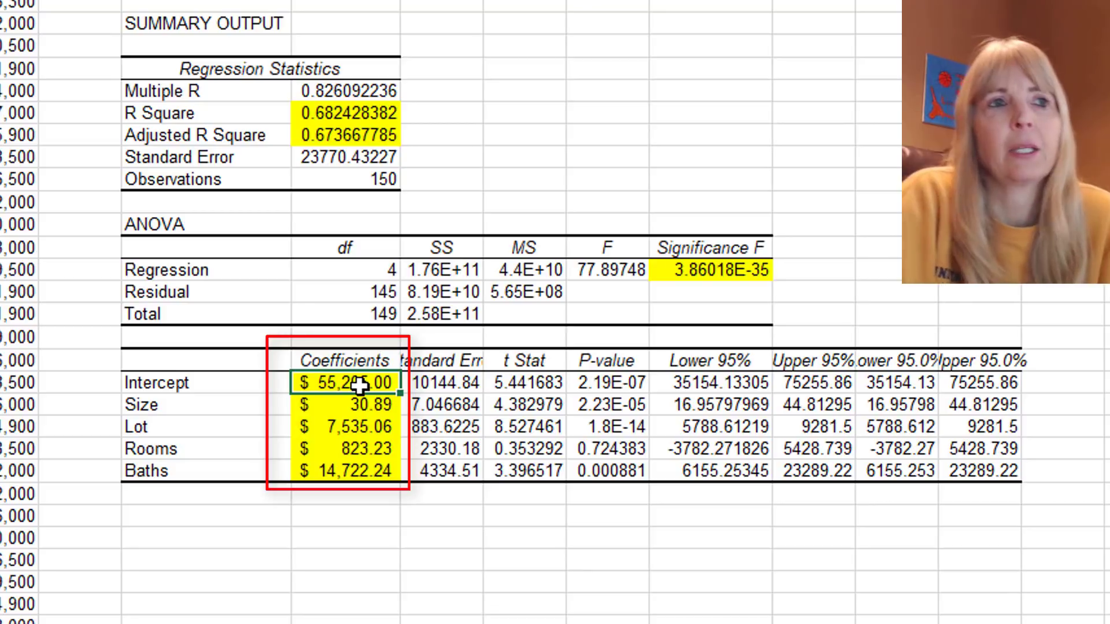
pyautogui.click(363, 405)
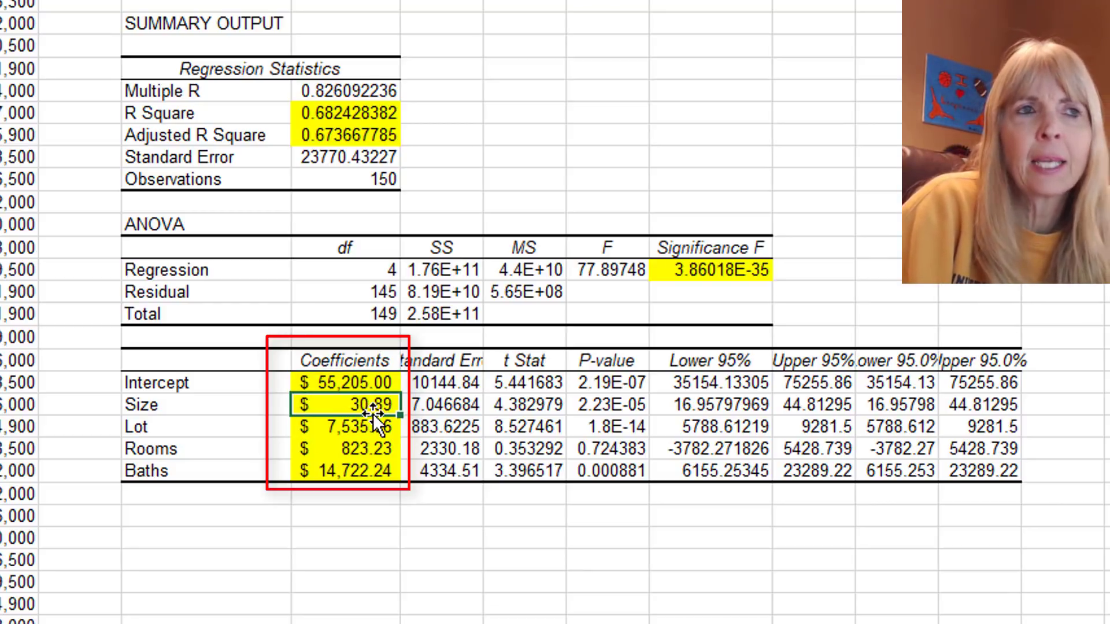
pyautogui.click(347, 431)
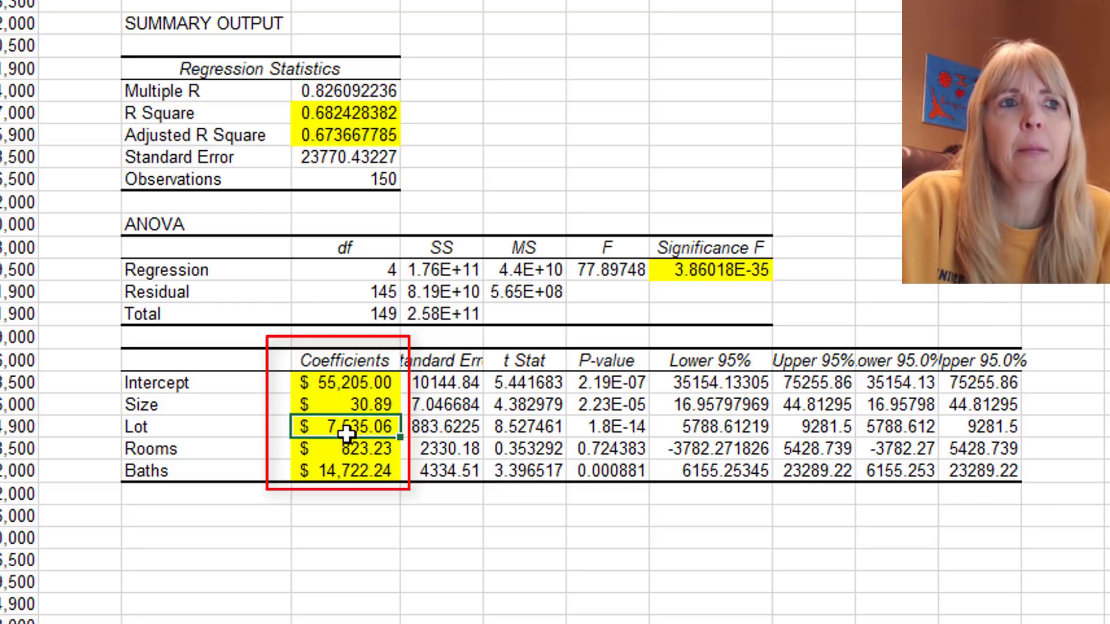
pyautogui.click(333, 470)
pyautogui.click(338, 407)
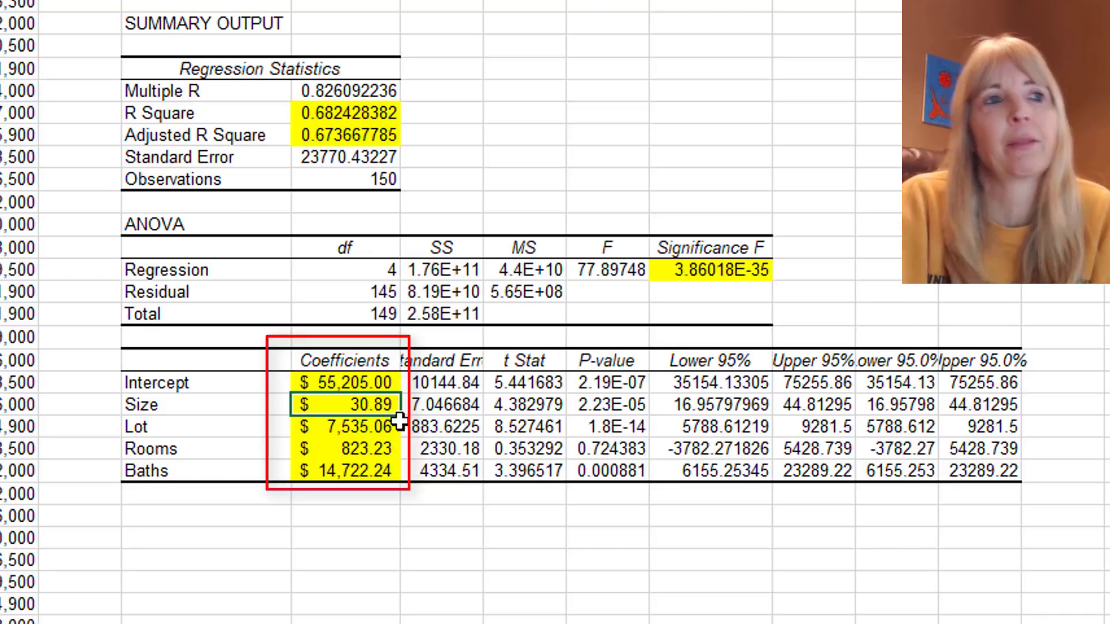
pyautogui.click(323, 428)
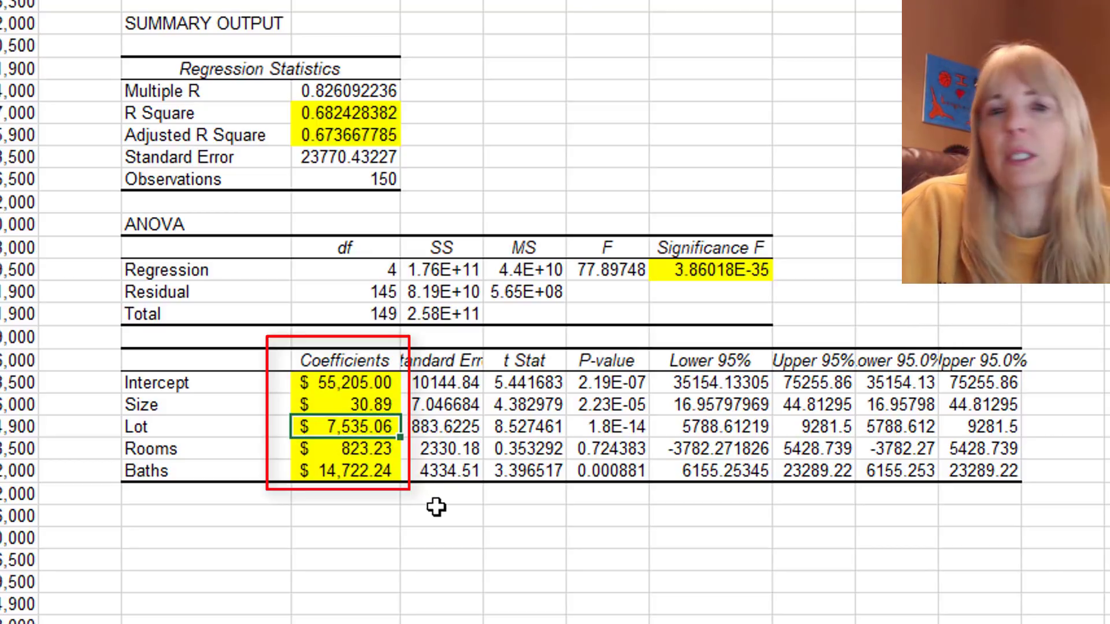
pyautogui.click(321, 449)
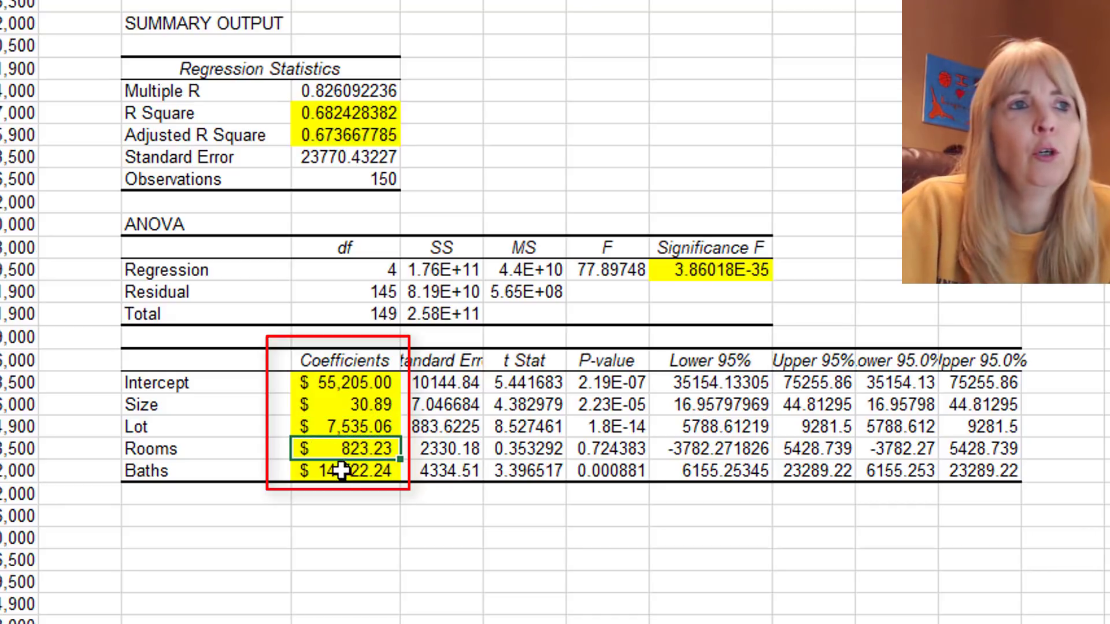
pyautogui.click(338, 466)
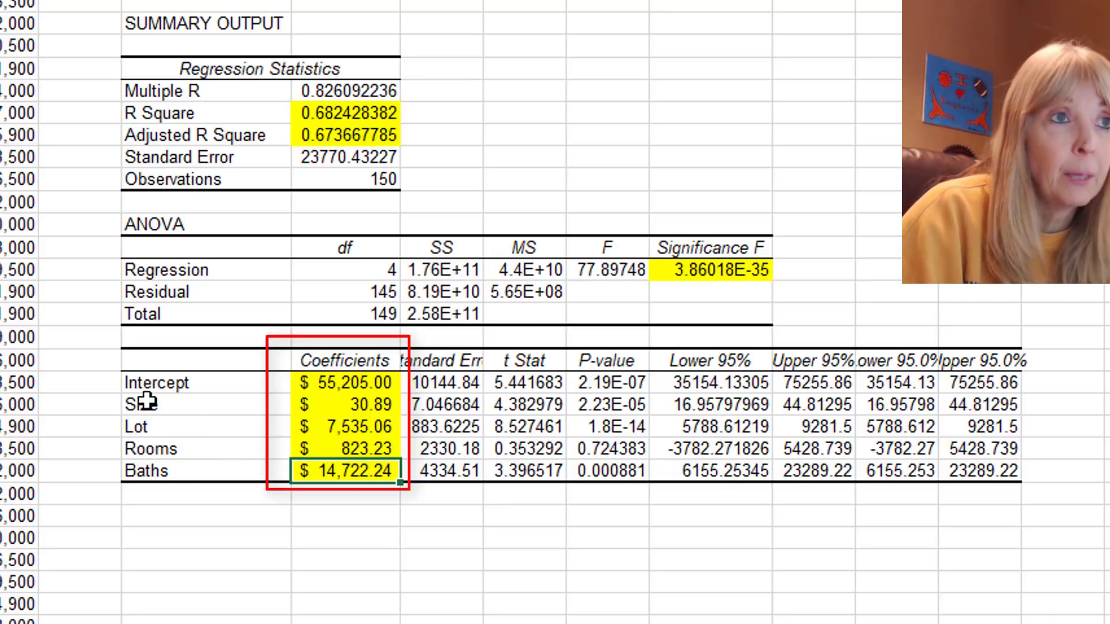
# Step: Check Significance F and the predictors' P-values, and fill the Rooms P-value in K25 with yellow
pyautogui.click(731, 270)
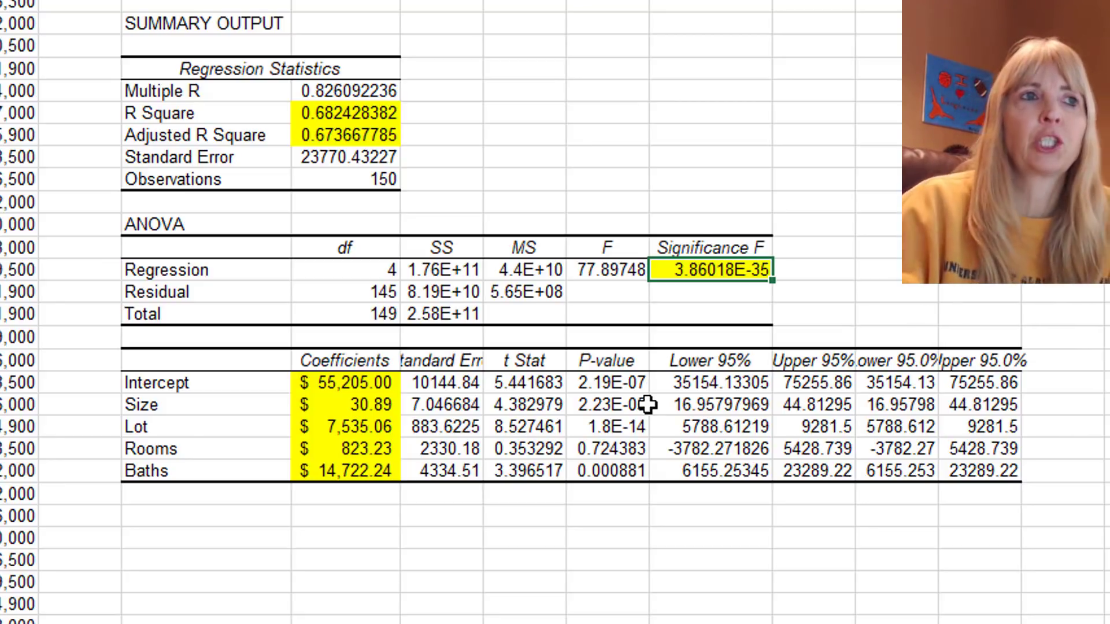
pyautogui.click(164, 424)
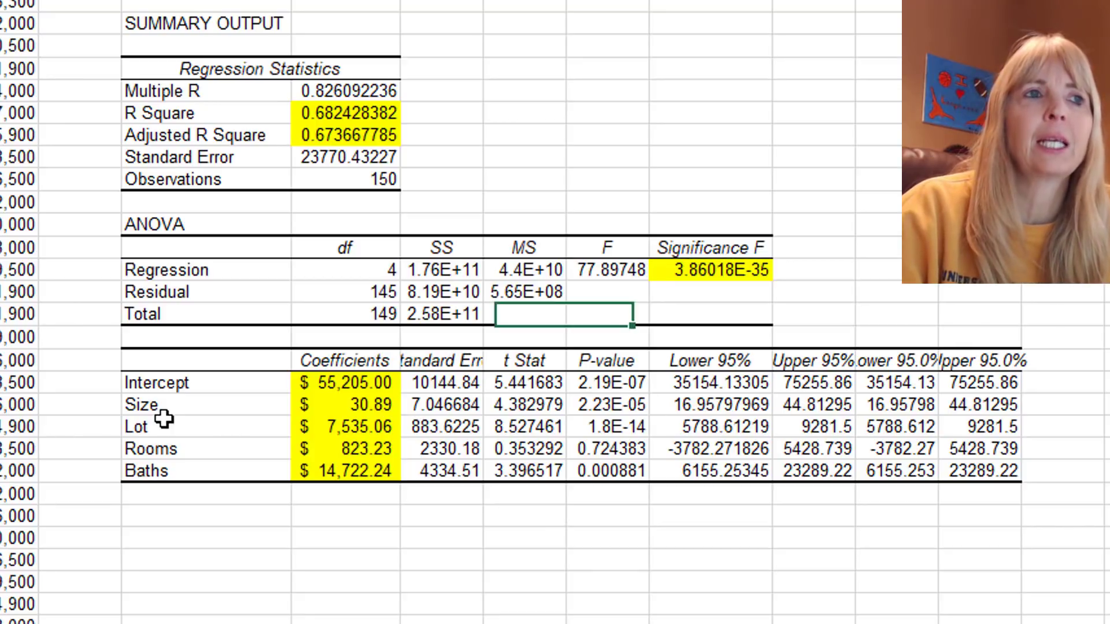
pyautogui.click(166, 449)
pyautogui.click(168, 472)
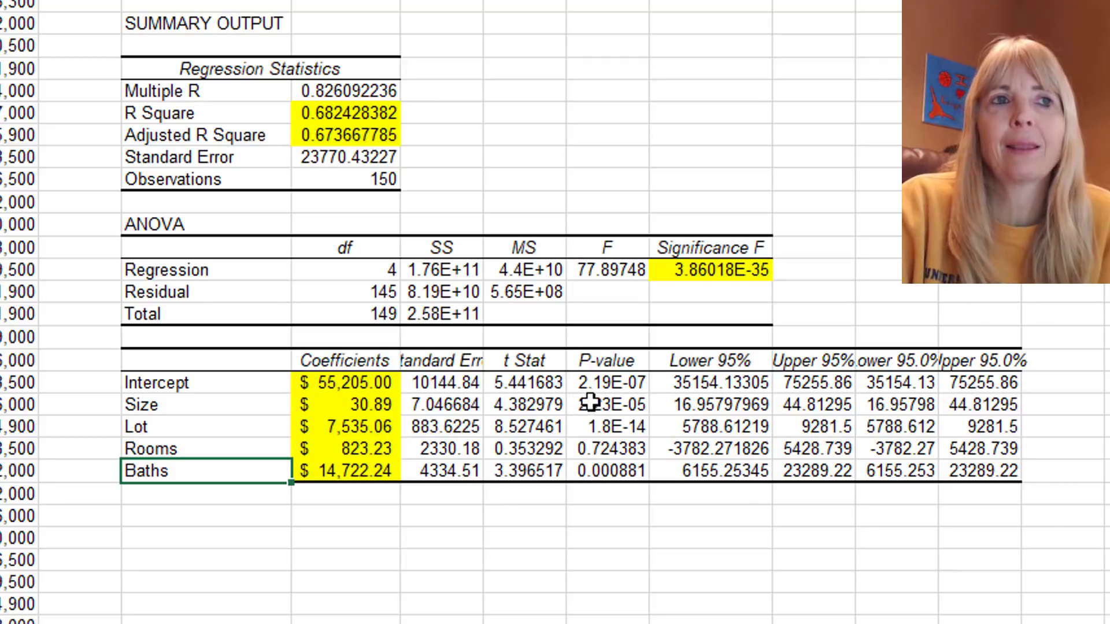
pyautogui.click(607, 389)
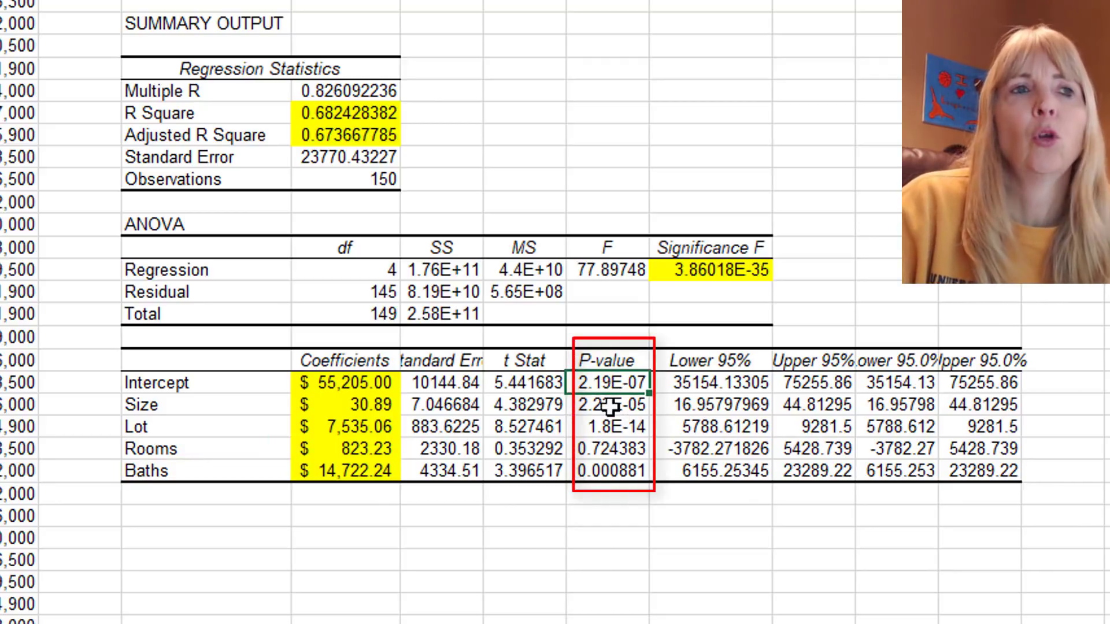
pyautogui.click(623, 405)
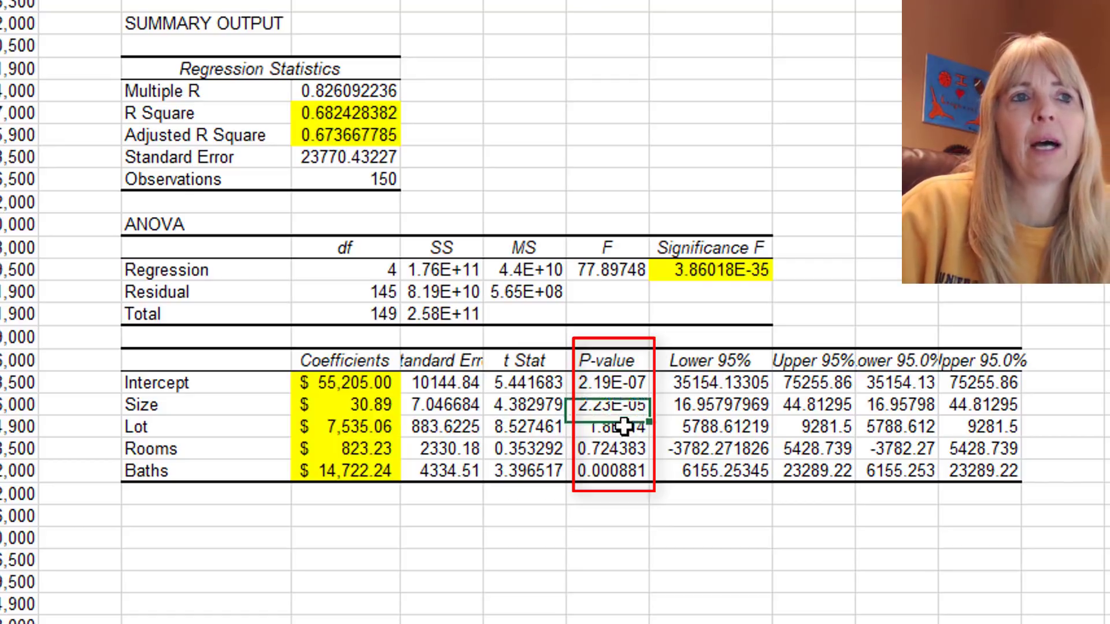
pyautogui.click(628, 428)
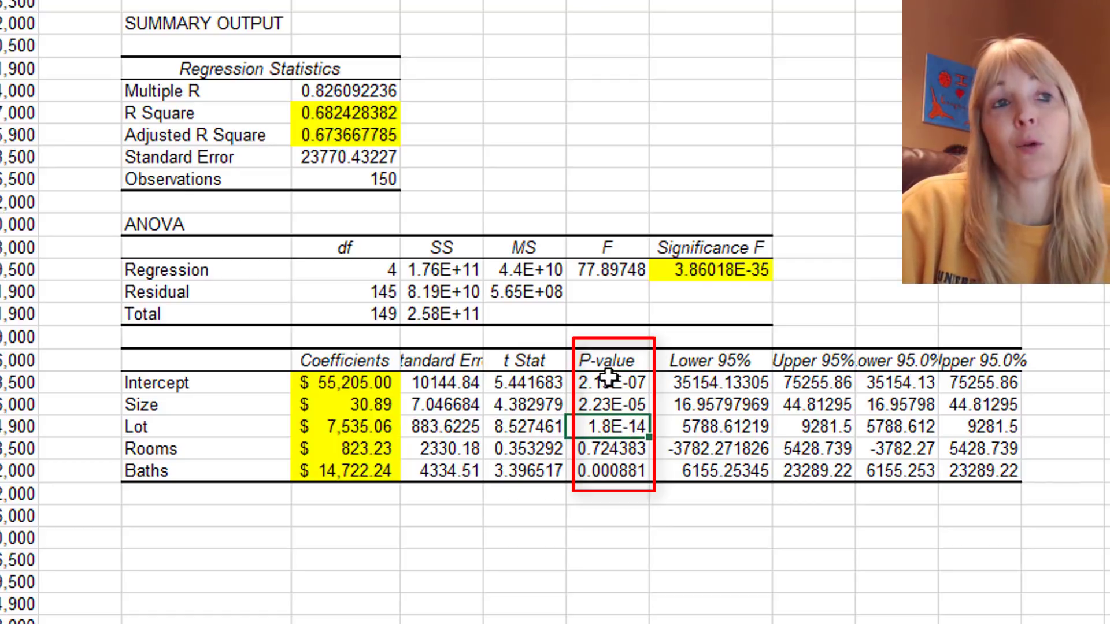
pyautogui.click(636, 469)
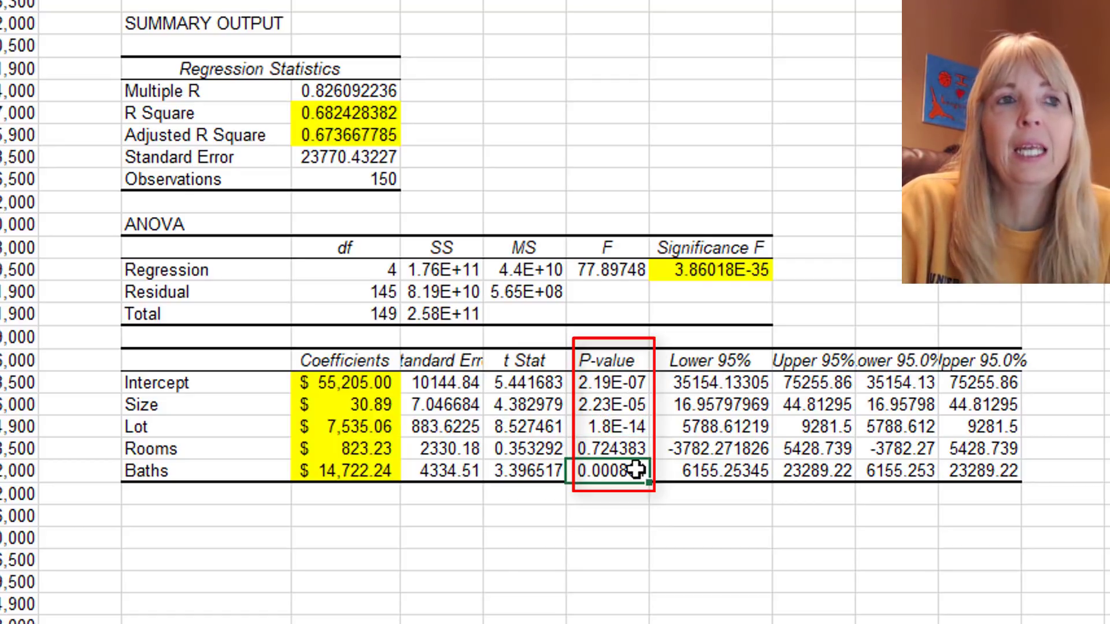
pyautogui.click(601, 449)
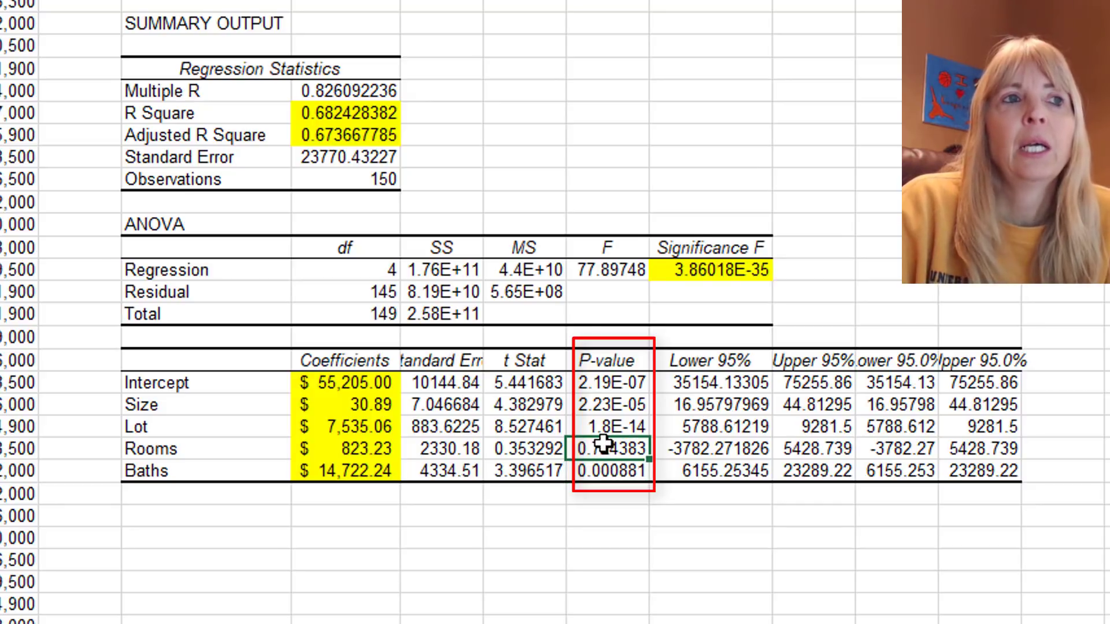
pyautogui.click(173, 1)
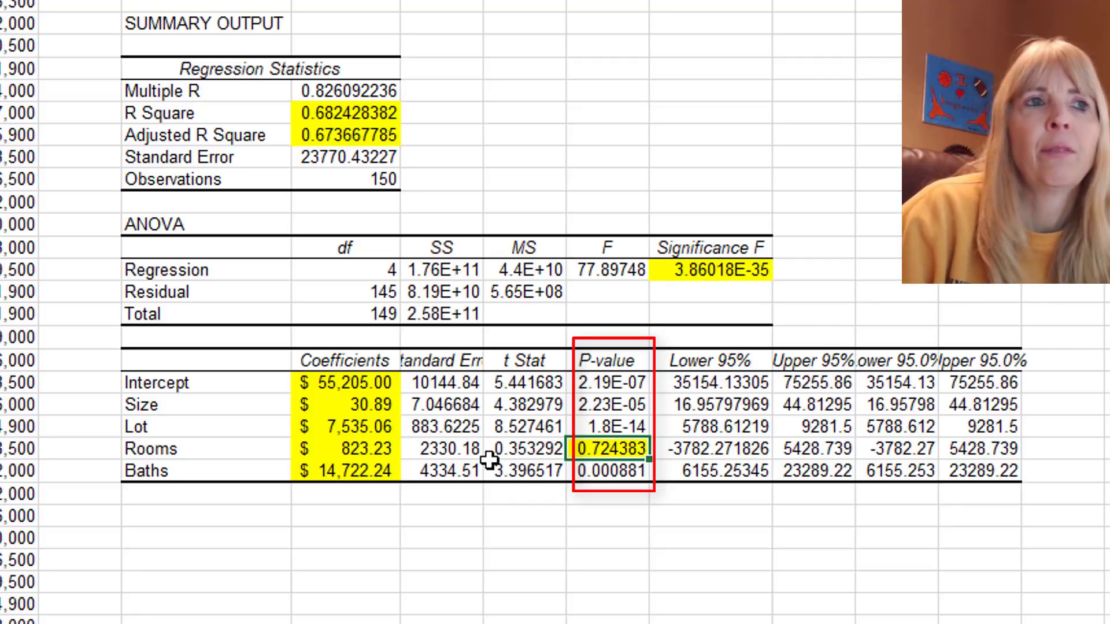
# Step: Review the Rooms predictor's coefficient and P-value alongside the Size coefficient in the regression output
pyautogui.click(143, 448)
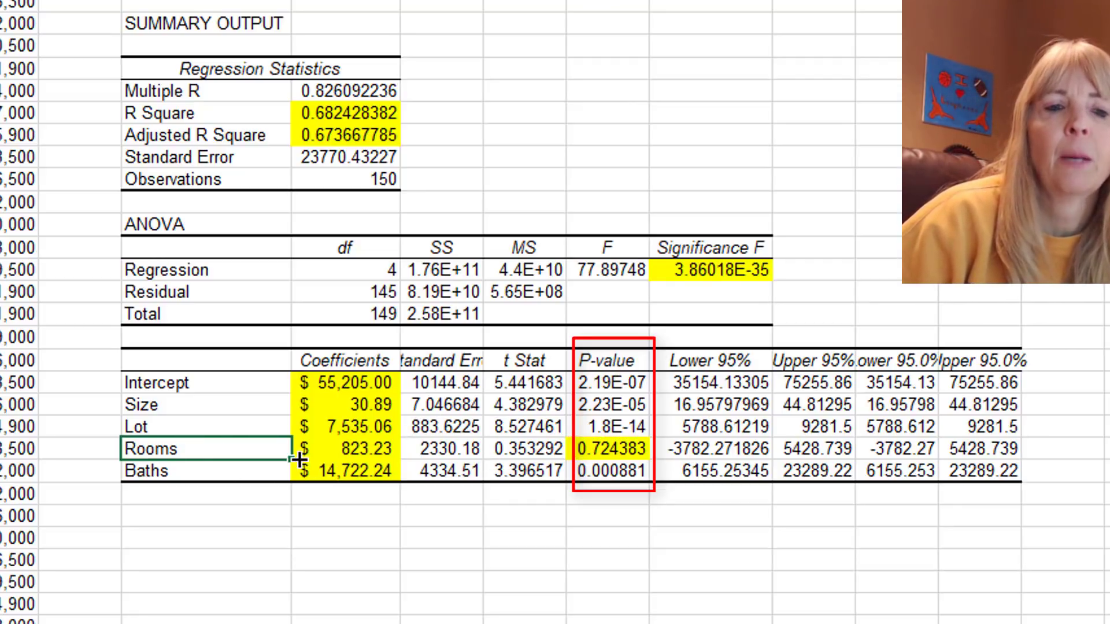
pyautogui.click(601, 448)
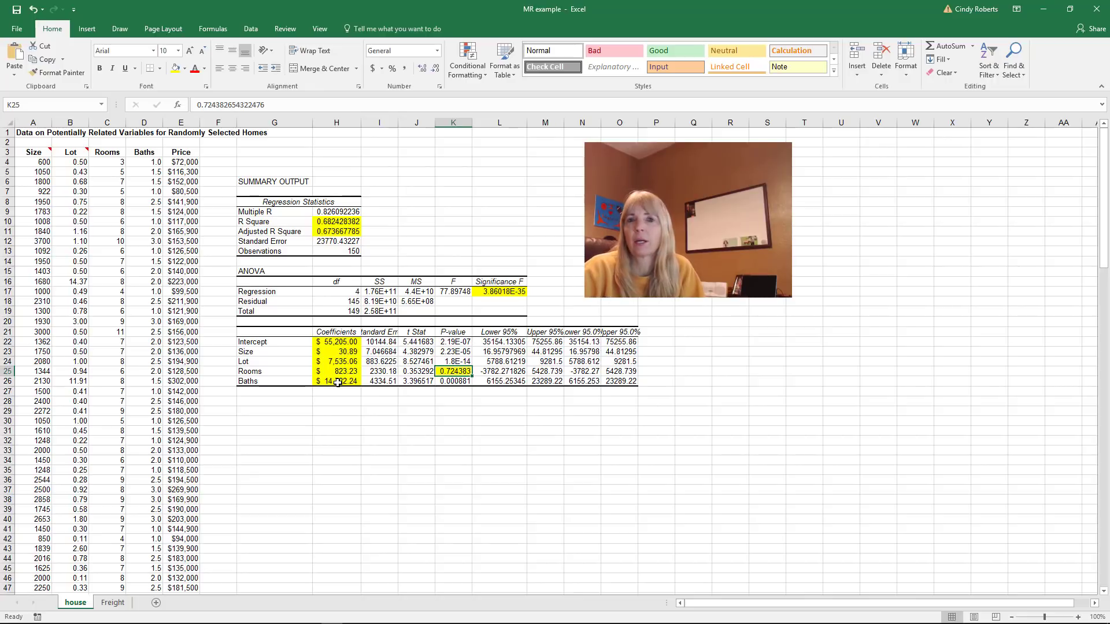
pyautogui.click(340, 352)
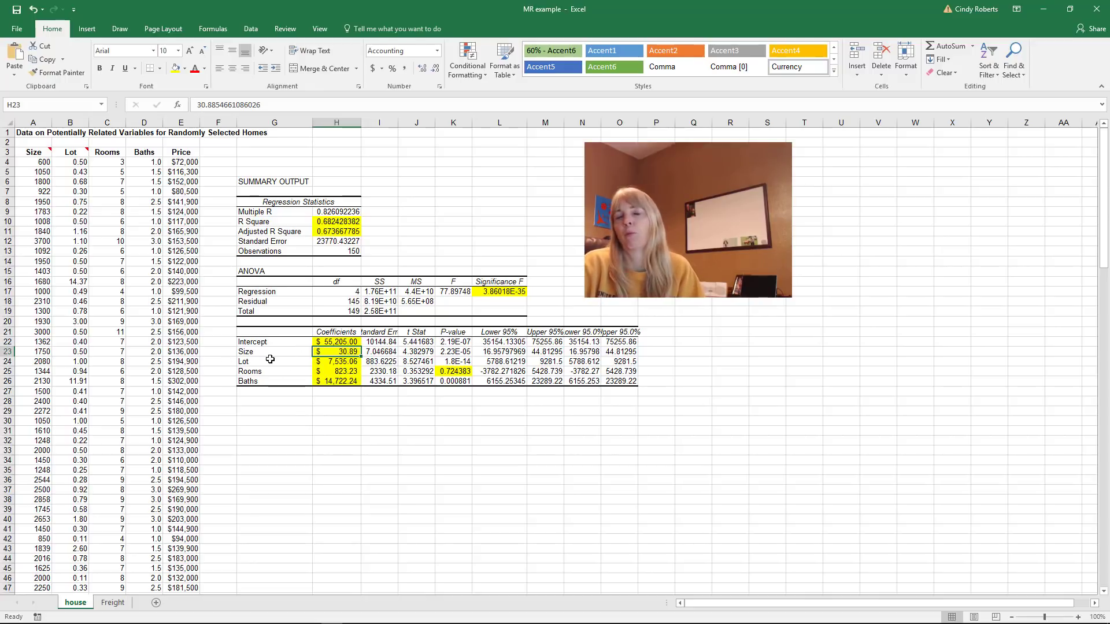
pyautogui.click(348, 376)
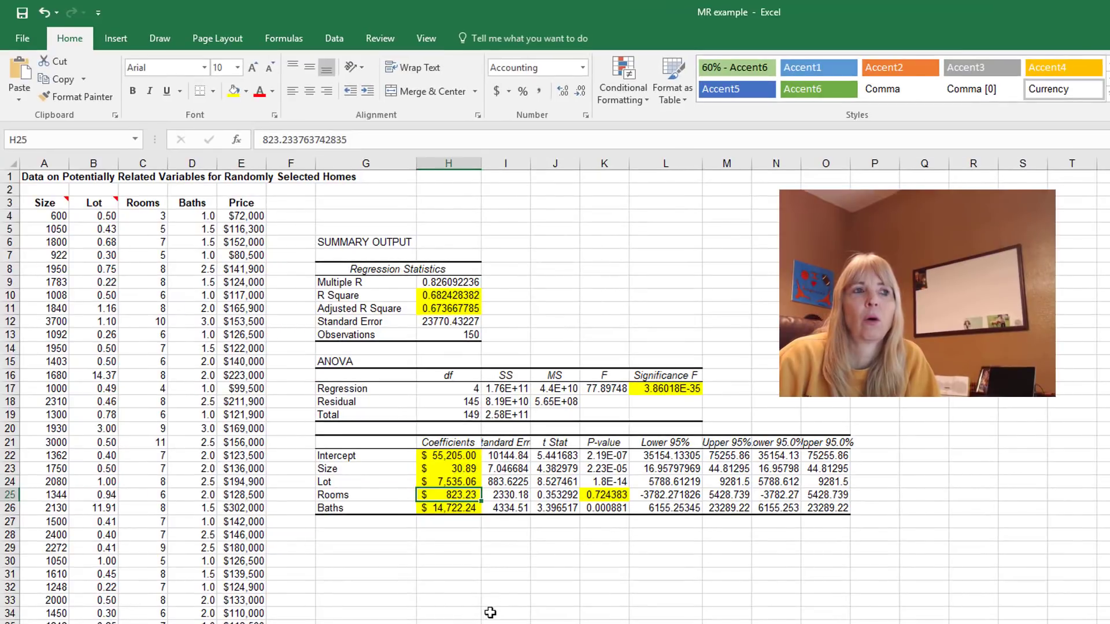
pyautogui.click(617, 497)
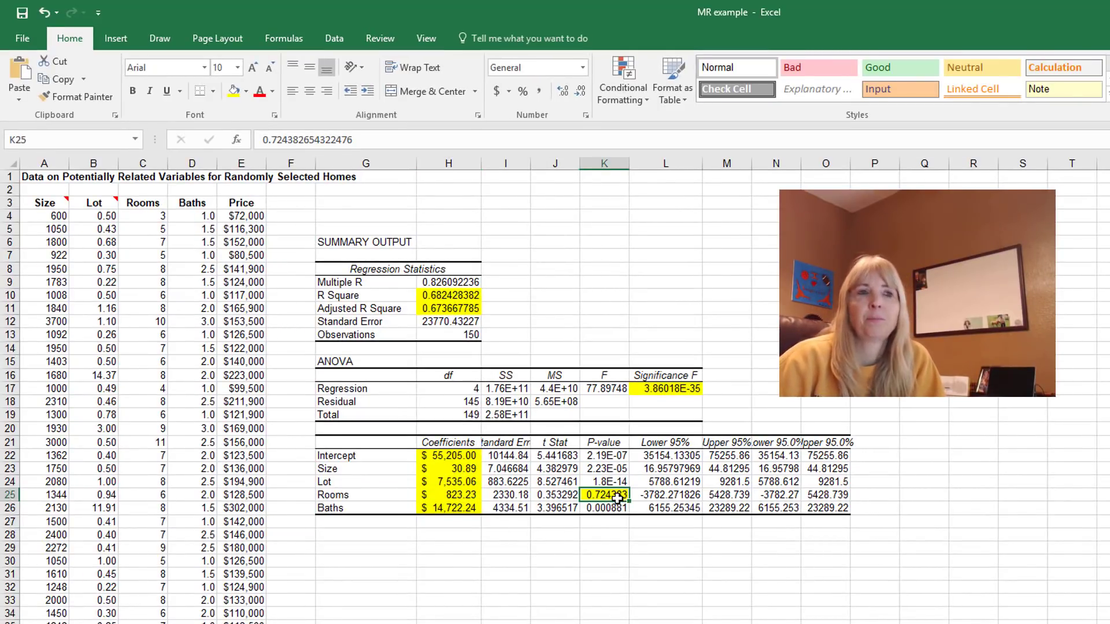
pyautogui.click(375, 535)
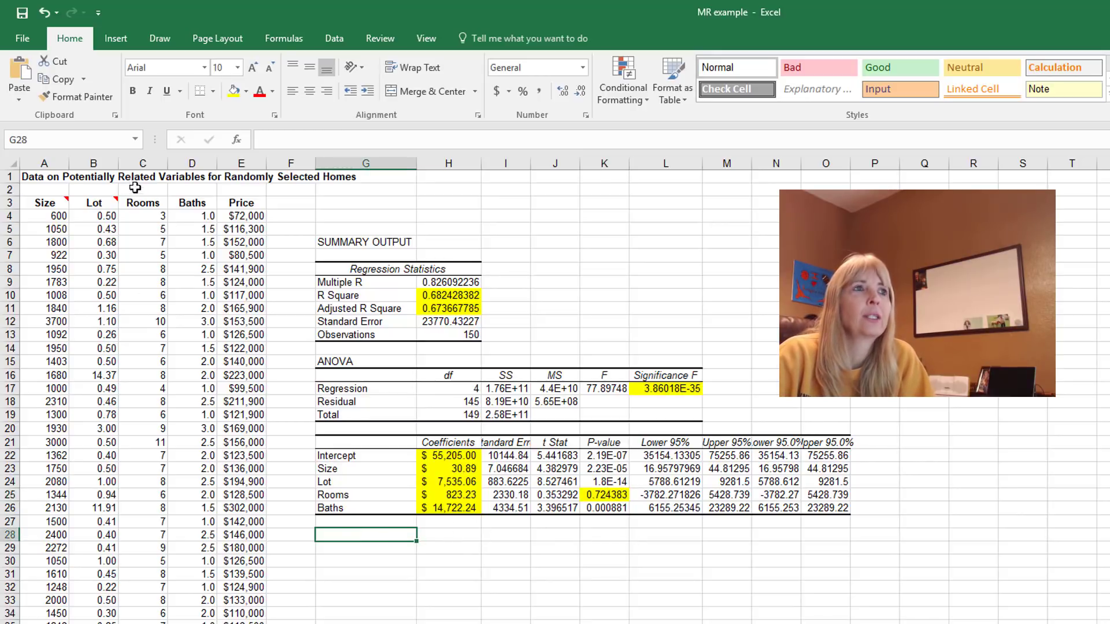
# Step: Delete the entire Rooms column (column C) from the home data
pyautogui.click(142, 166)
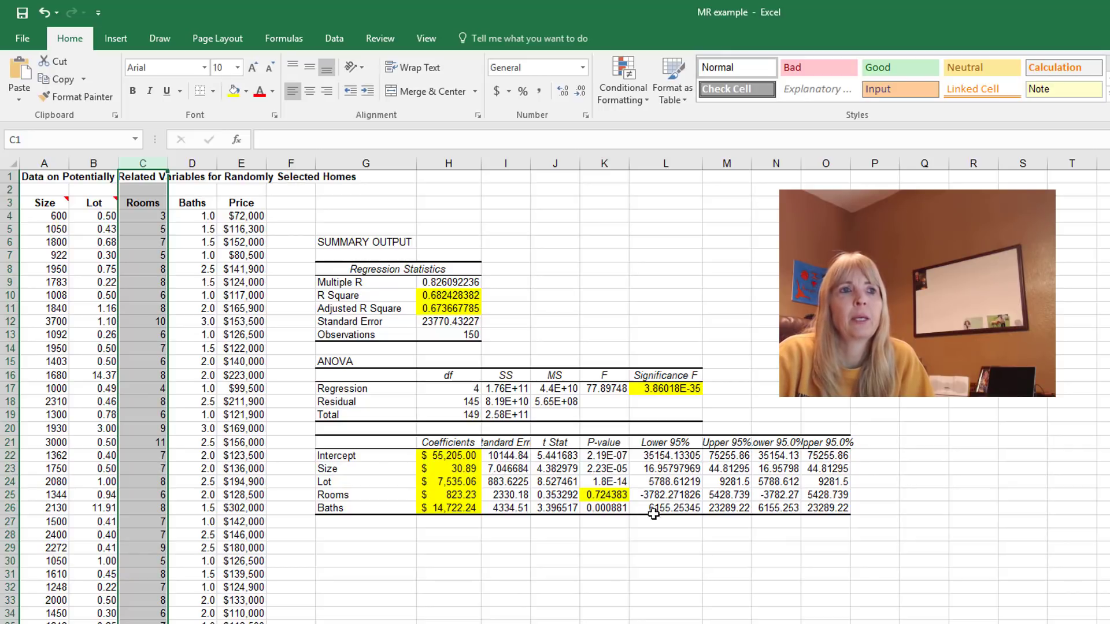
pyautogui.rightClick(143, 163)
pyautogui.click(182, 290)
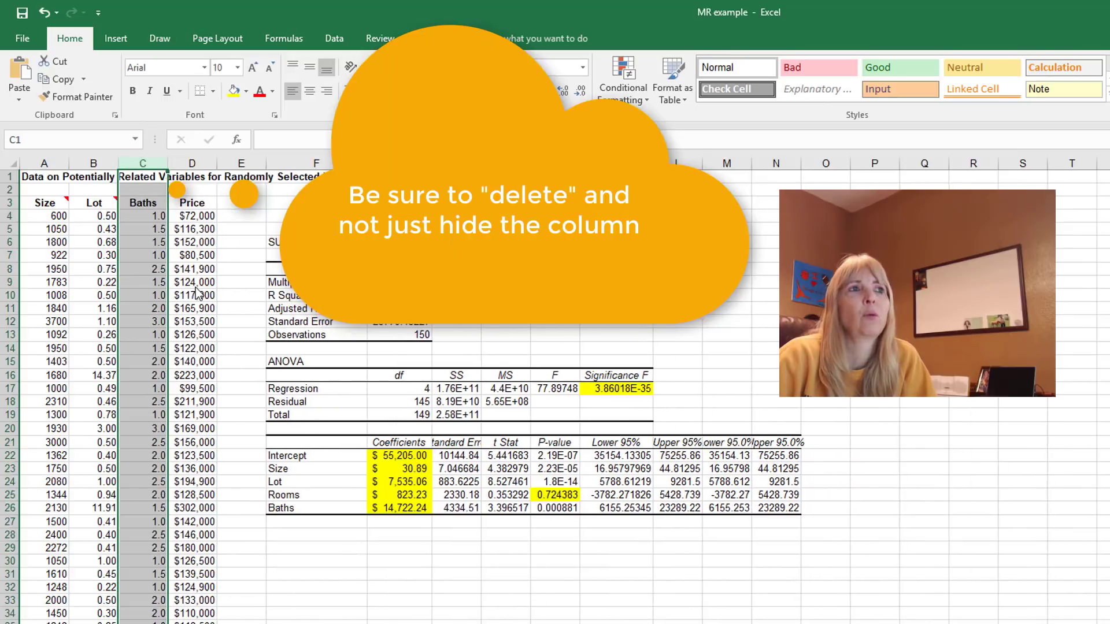
pyautogui.click(373, 598)
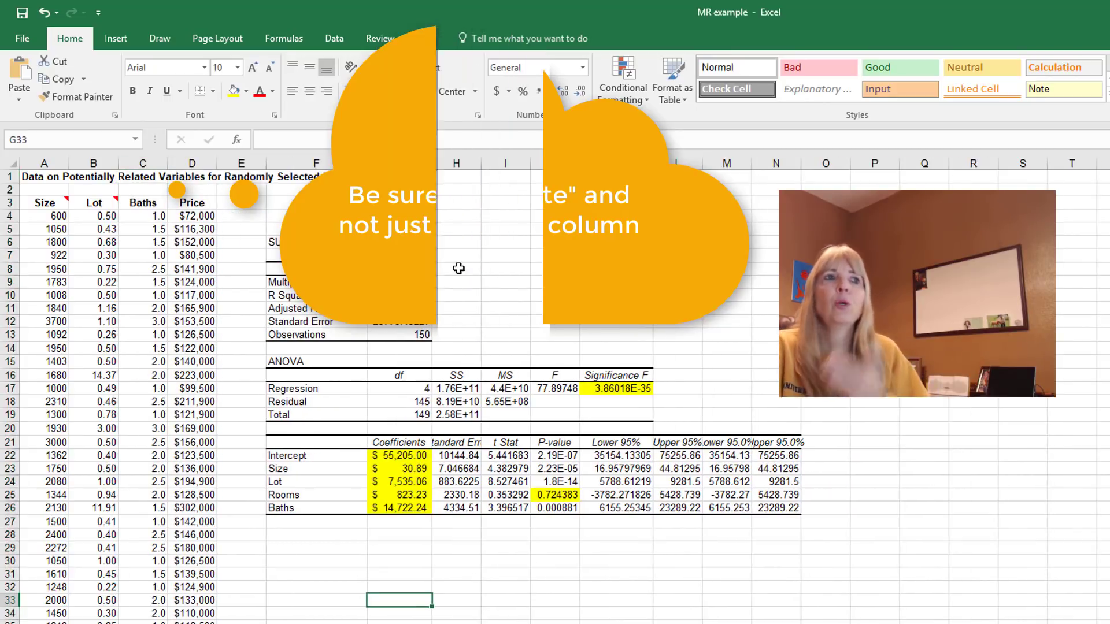
# Step: Start a Regression analysis and set its Y input range to the Price column, D3:D153, including the heading
pyautogui.click(322, 549)
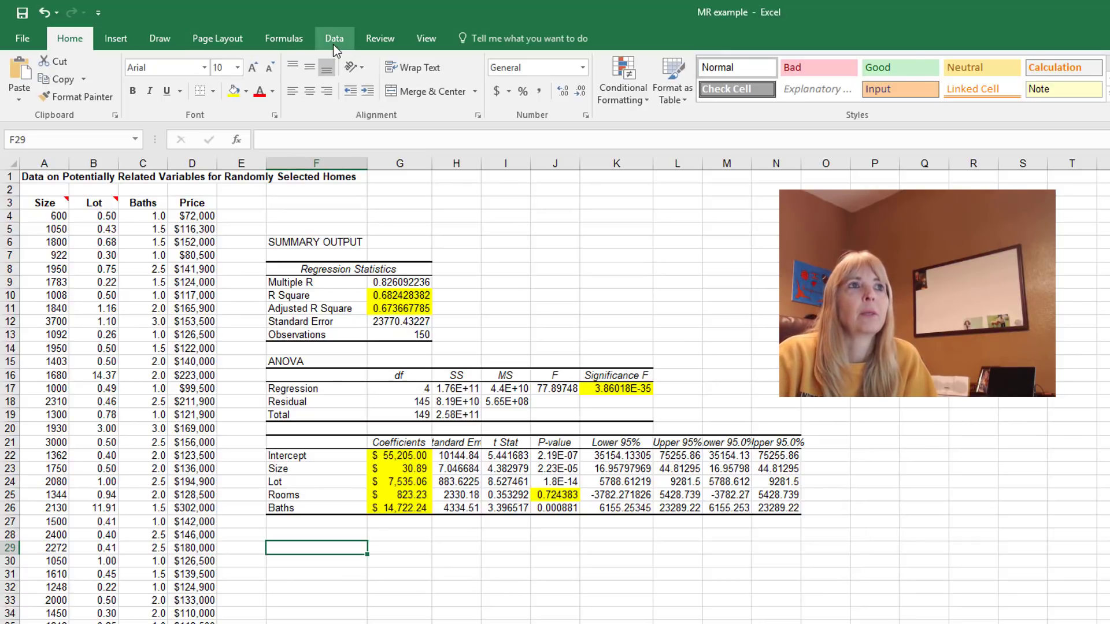
pyautogui.click(352, 43)
pyautogui.click(1108, 61)
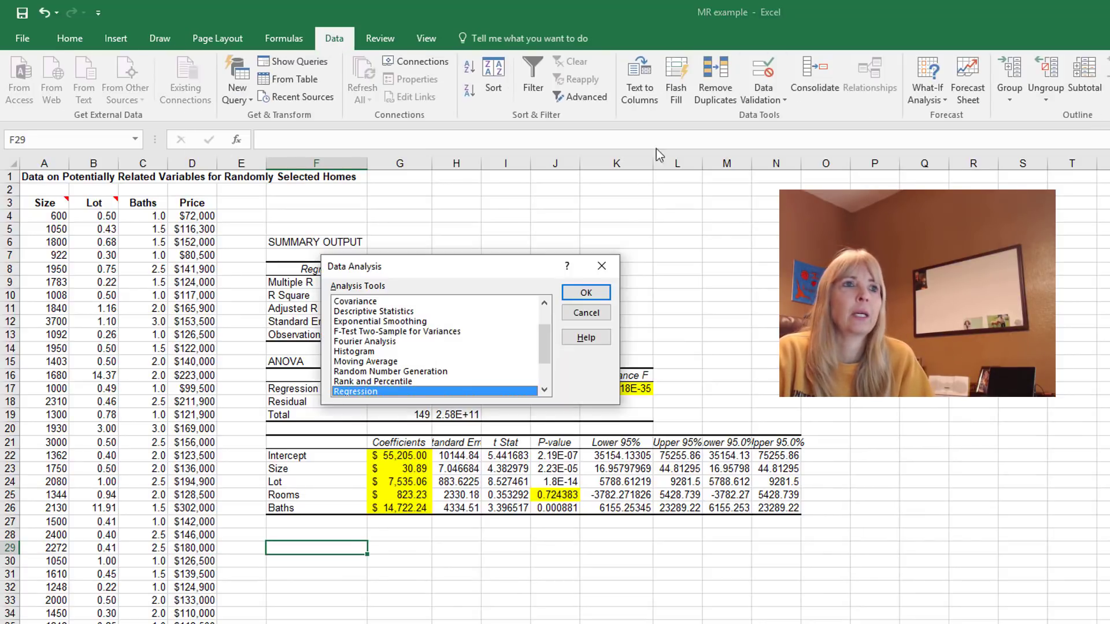
pyautogui.click(586, 293)
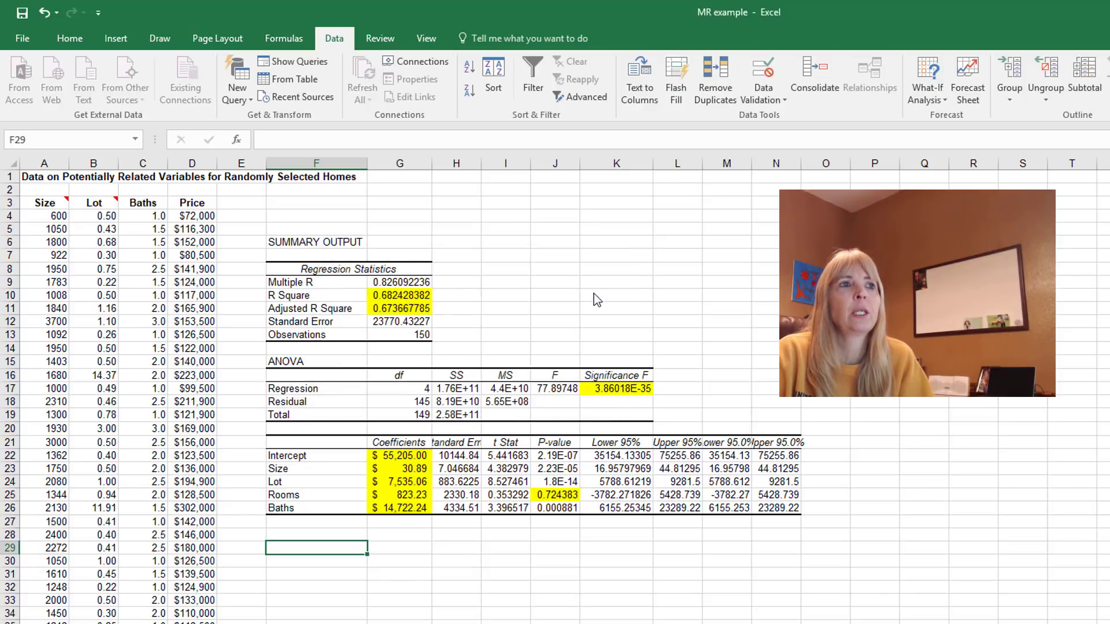
pyautogui.click(535, 237)
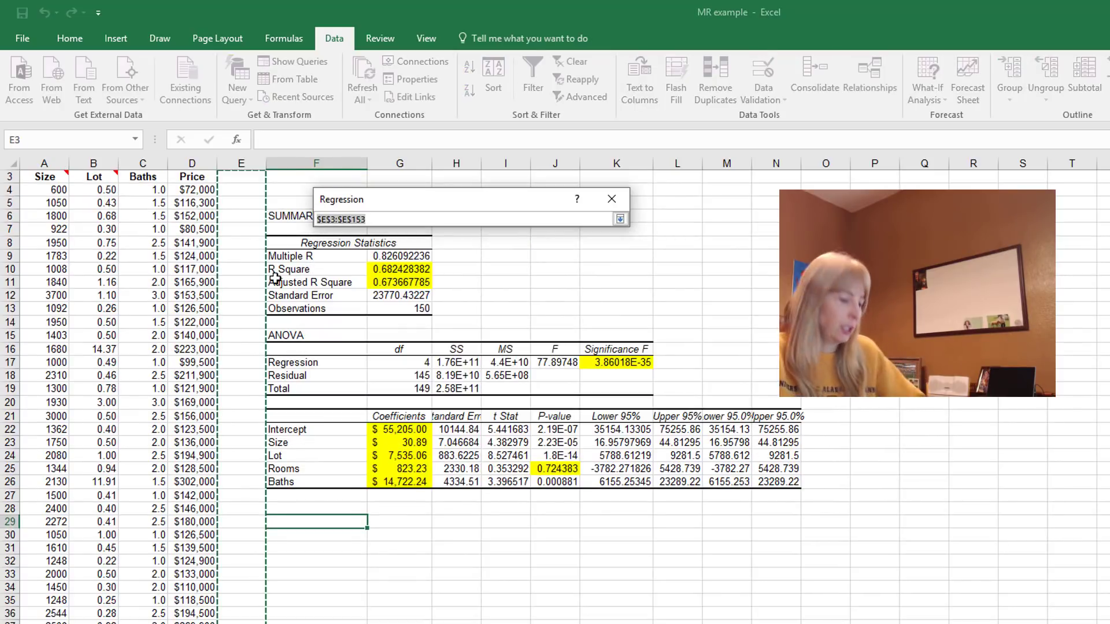
pyautogui.scroll(1, 266, 269)
pyautogui.click(196, 205)
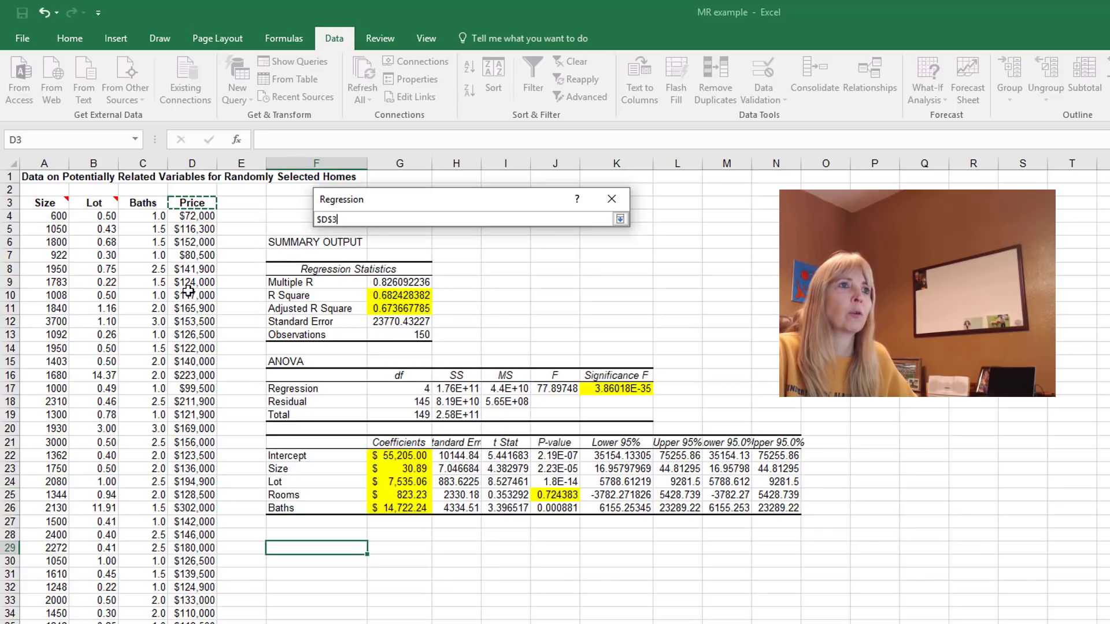
pyautogui.scroll(-6, 212, 514)
pyautogui.scroll(-20, 212, 514)
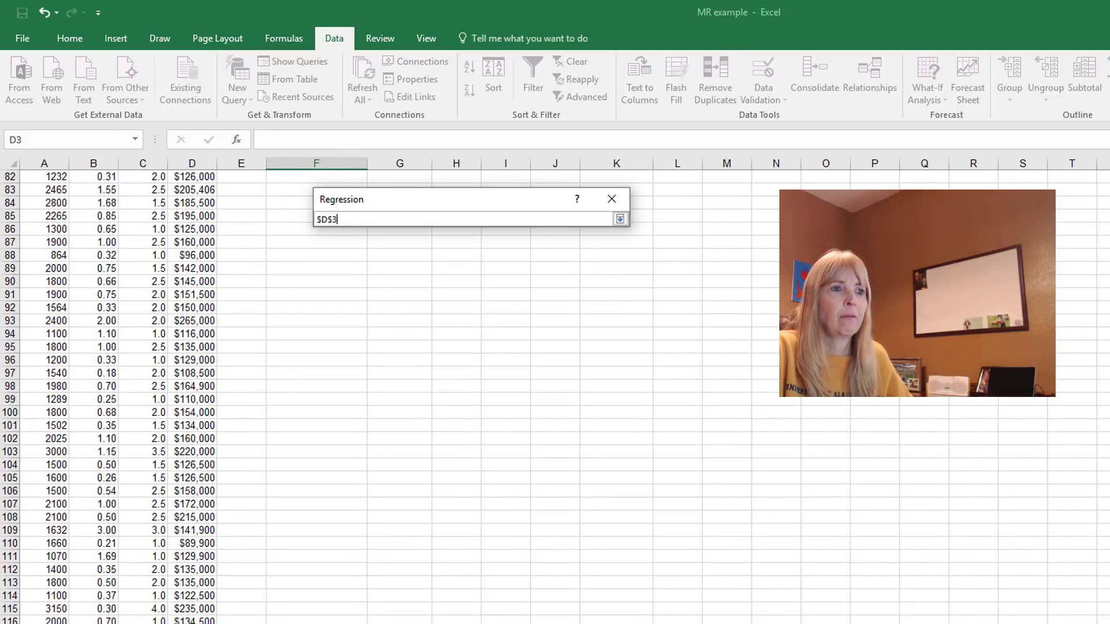
pyautogui.scroll(-7, 206, 575)
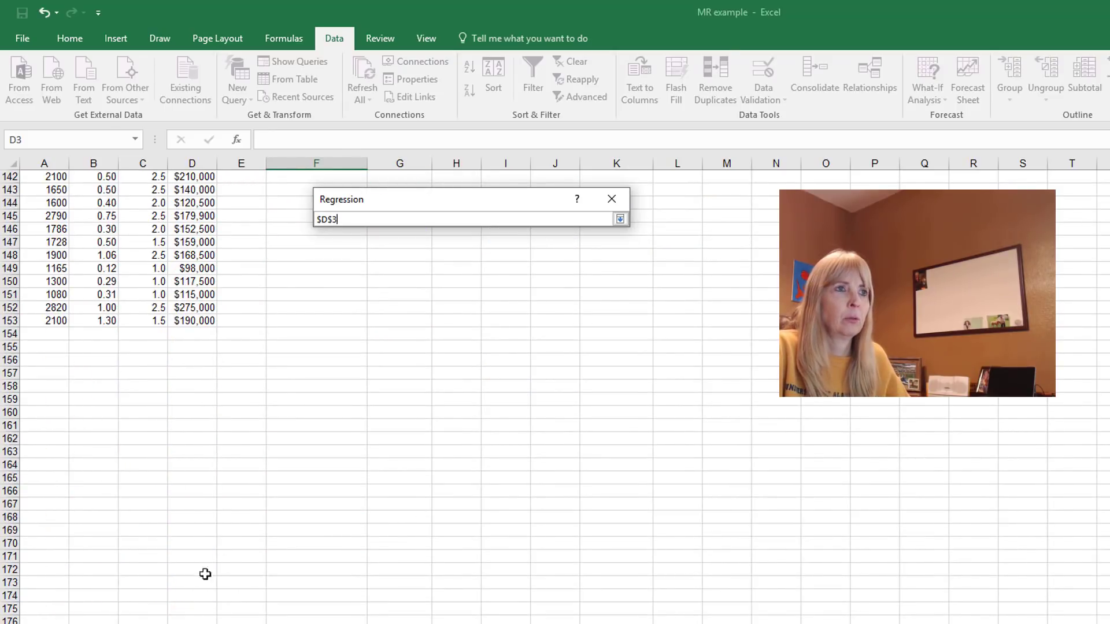
pyautogui.keyDown('shift'); pyautogui.click(187, 316); pyautogui.keyUp('shift')
pyautogui.scroll(20, 493, 373)
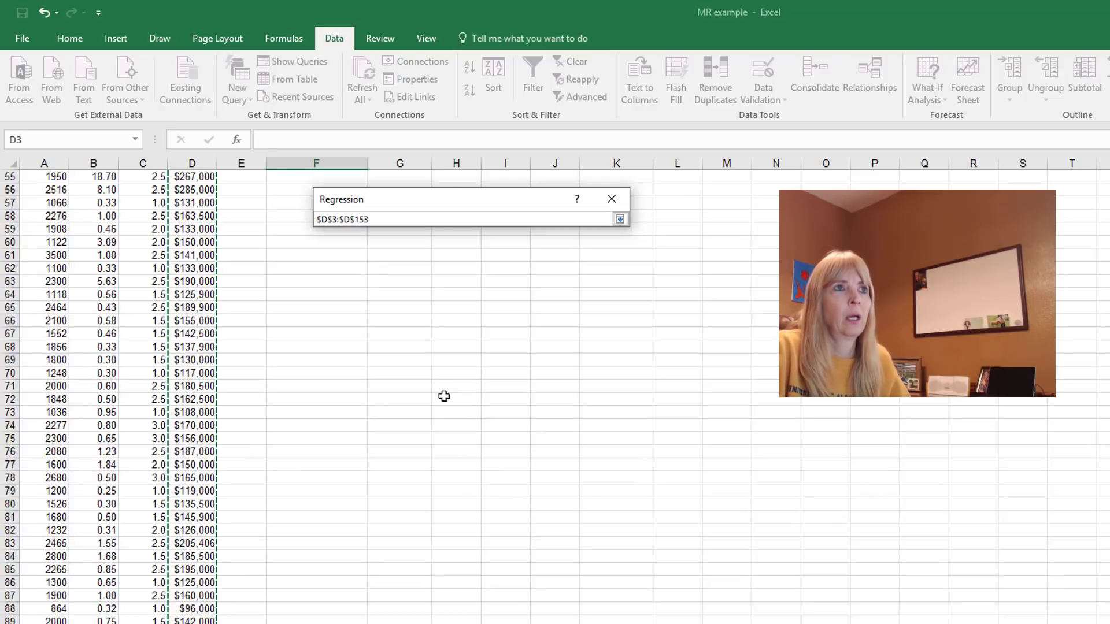
pyautogui.scroll(18, 444, 396)
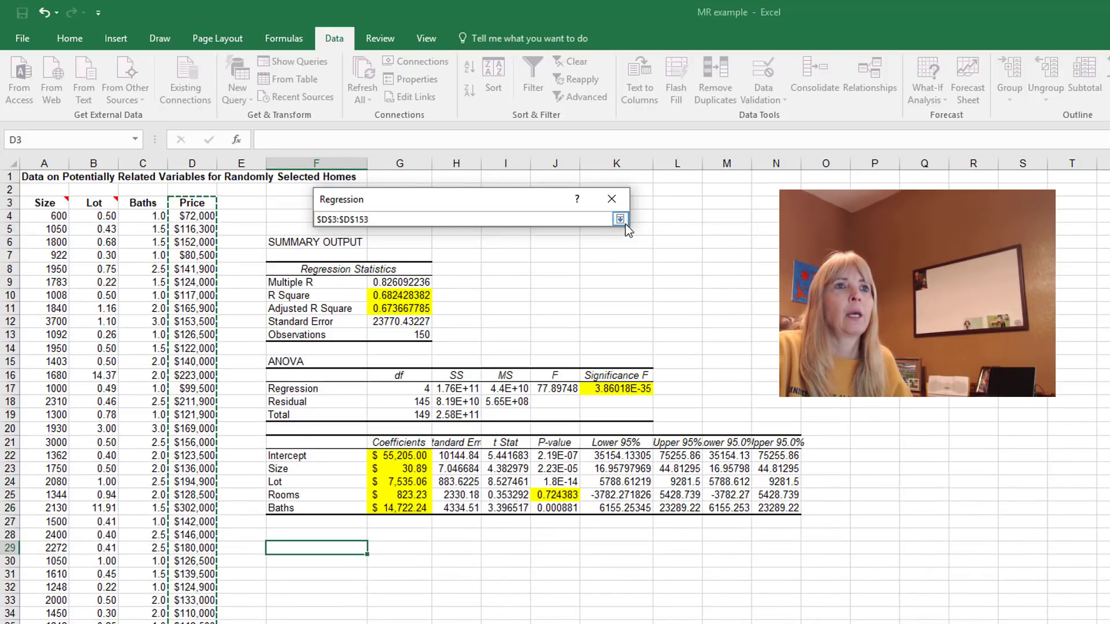
pyautogui.click(623, 222)
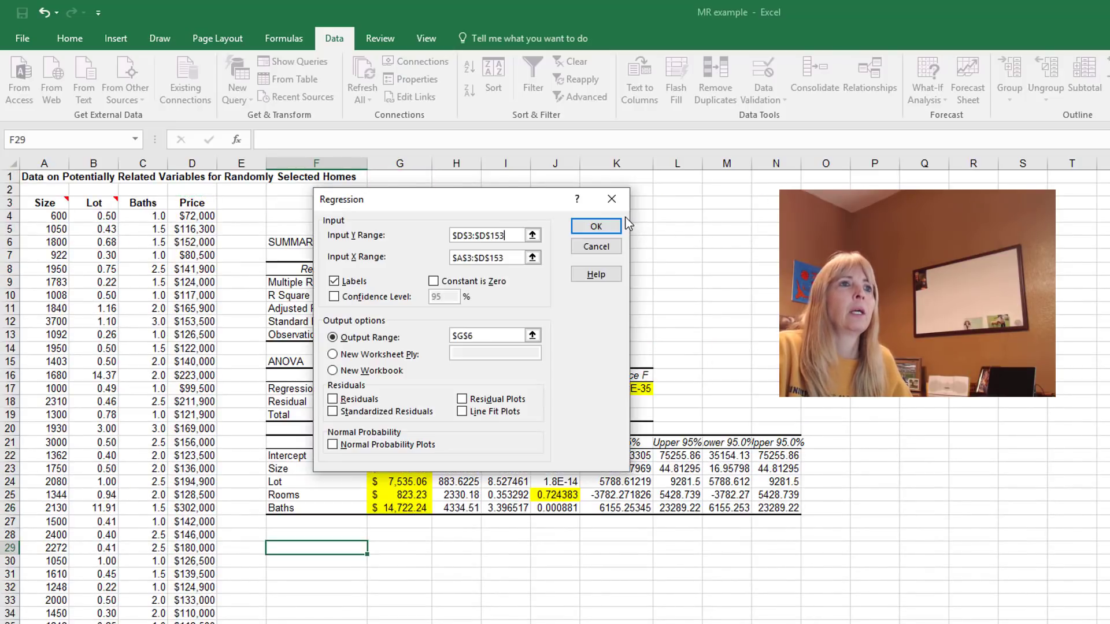
# Step: Set the regression's X input range to the Size, Lot and Baths columns, A3:C153, including the headings
pyautogui.click(532, 257)
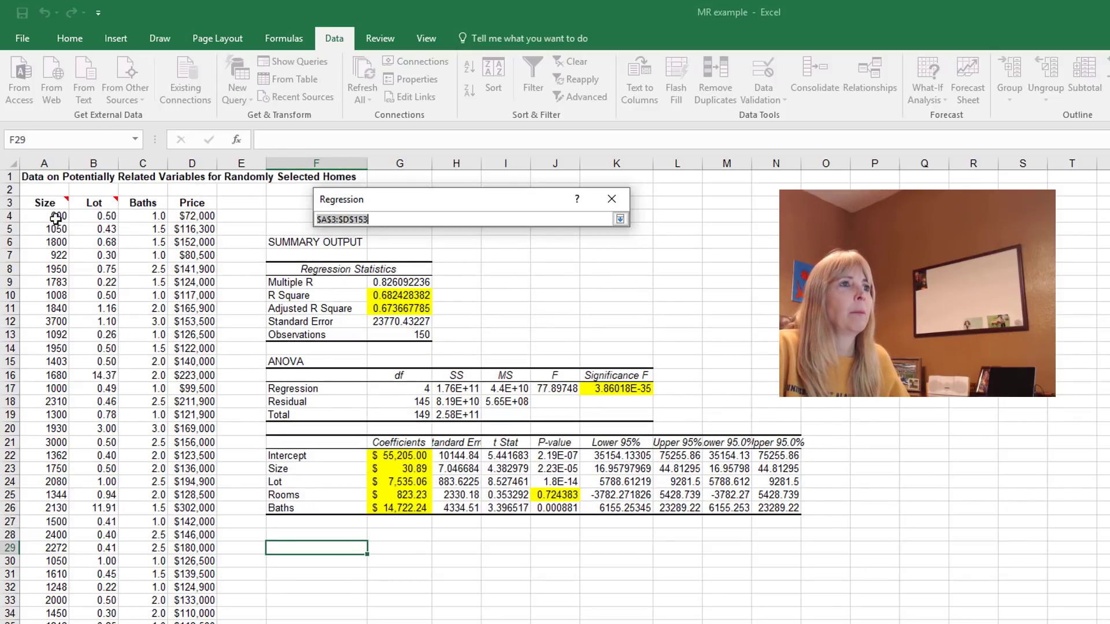
pyautogui.click(52, 202)
pyautogui.scroll(-20, 176, 327)
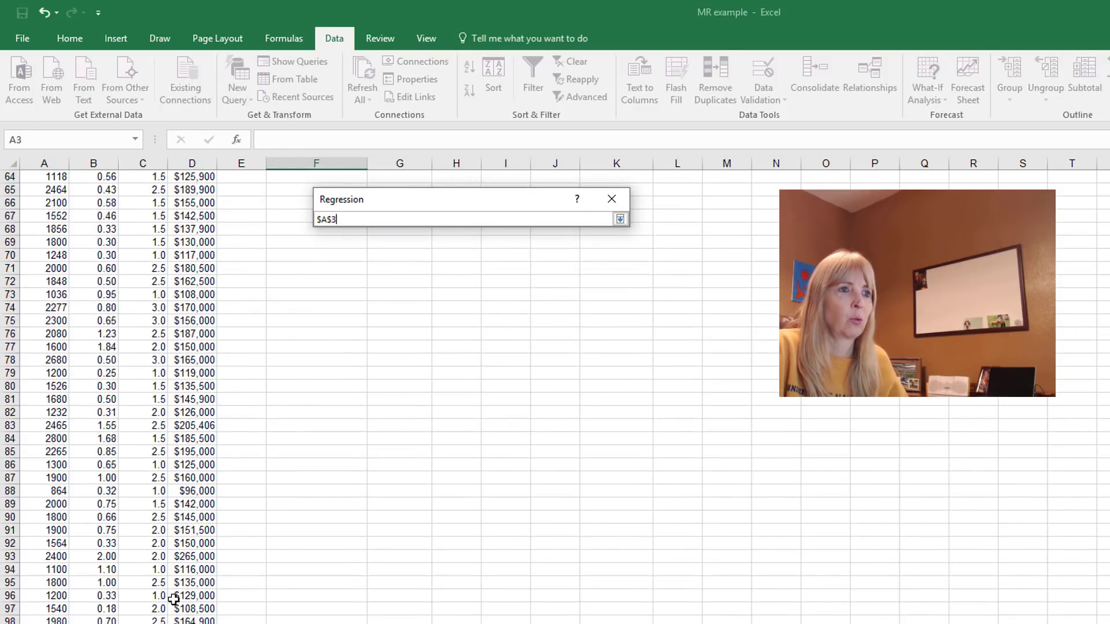
pyautogui.scroll(-20, 174, 599)
pyautogui.keyDown('shift'); pyautogui.click(142, 434); pyautogui.keyUp('shift')
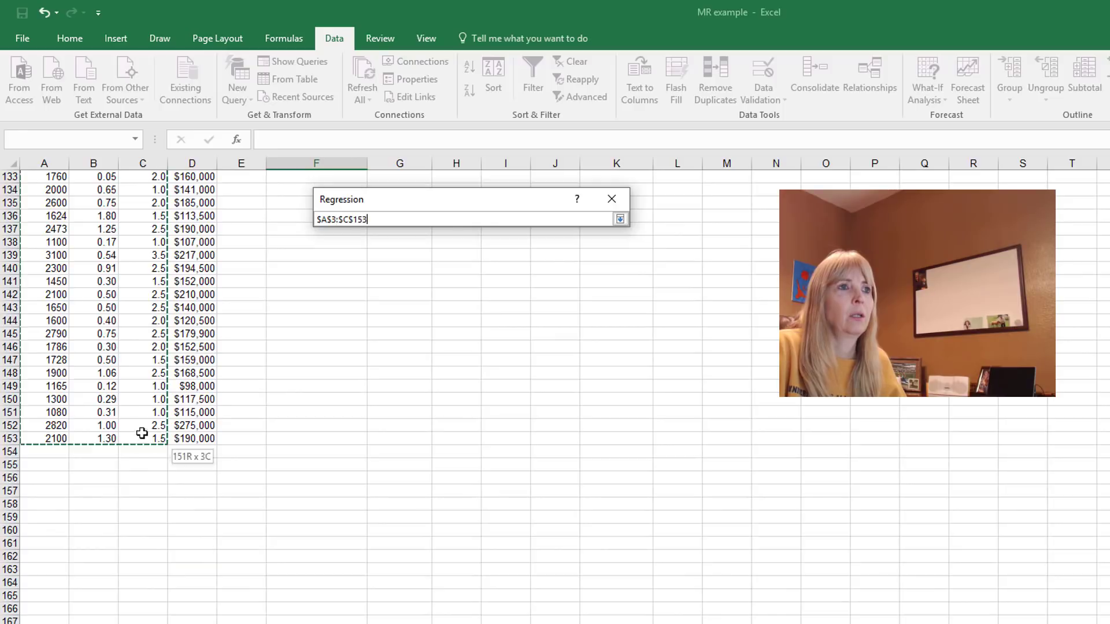
pyautogui.click(620, 219)
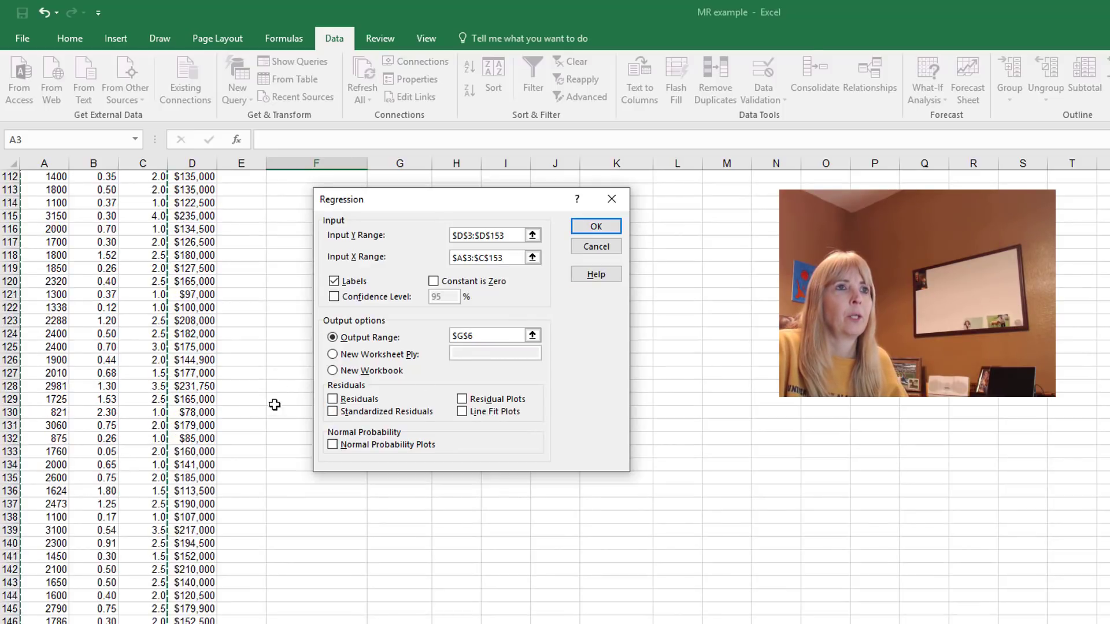
pyautogui.scroll(20, 274, 405)
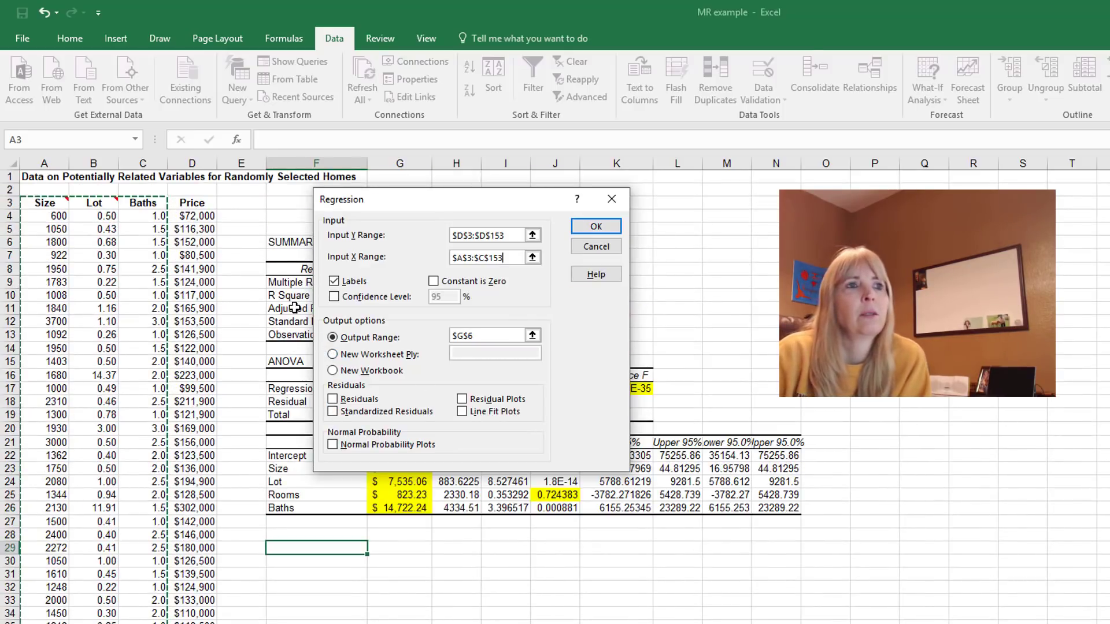
# Step: Place the regression output at F29, include Standardized Residuals, and run the analysis
pyautogui.click(532, 335)
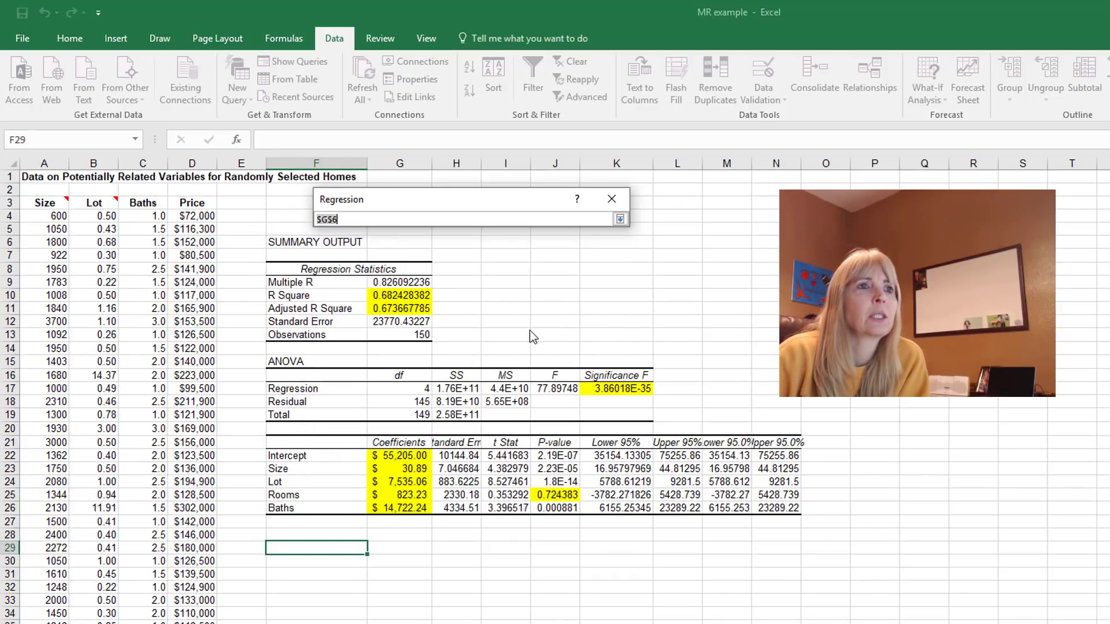
pyautogui.click(297, 547)
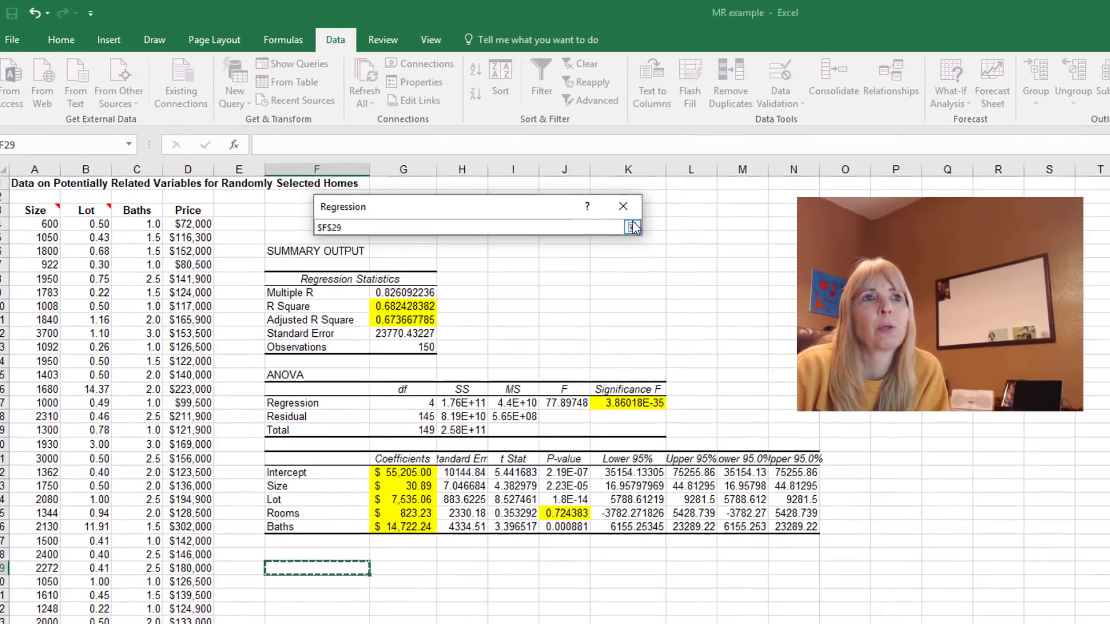
pyautogui.click(620, 219)
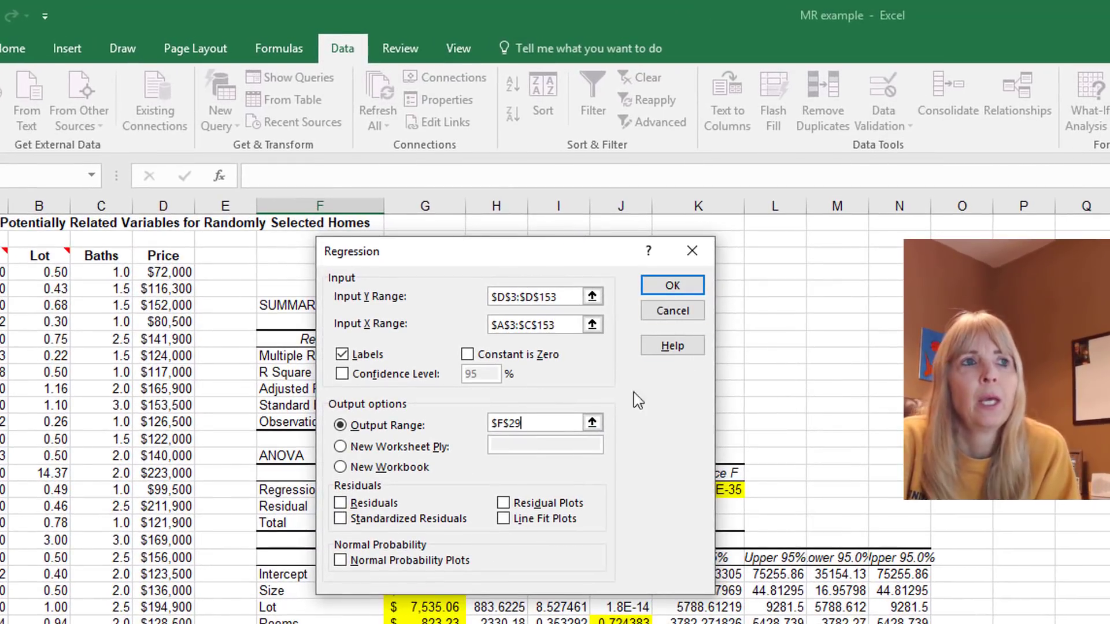
pyautogui.click(340, 519)
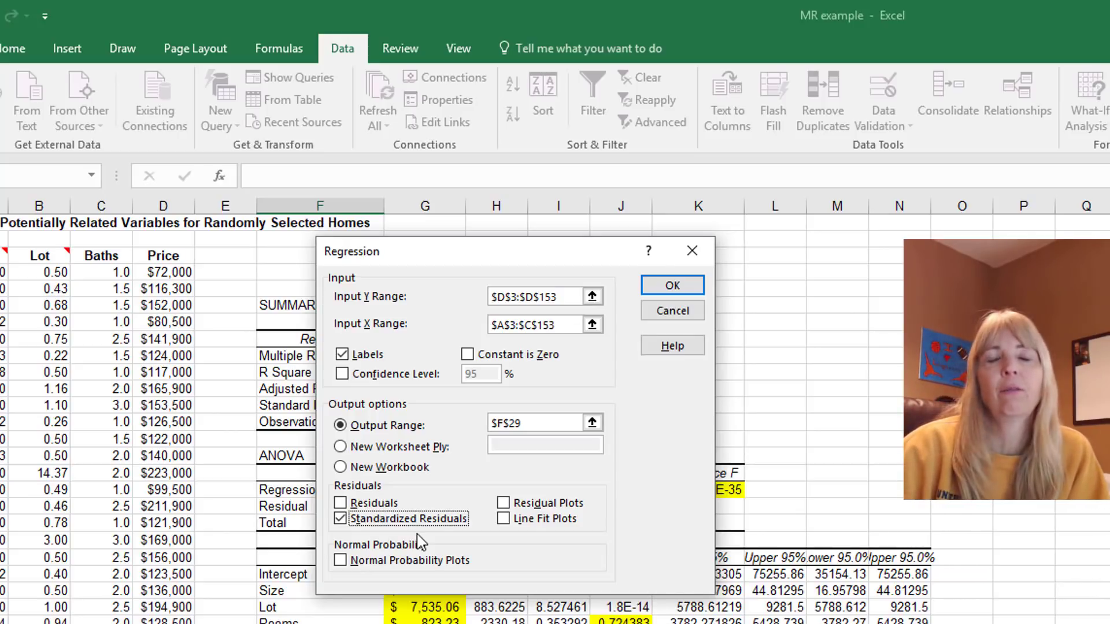
pyautogui.click(672, 289)
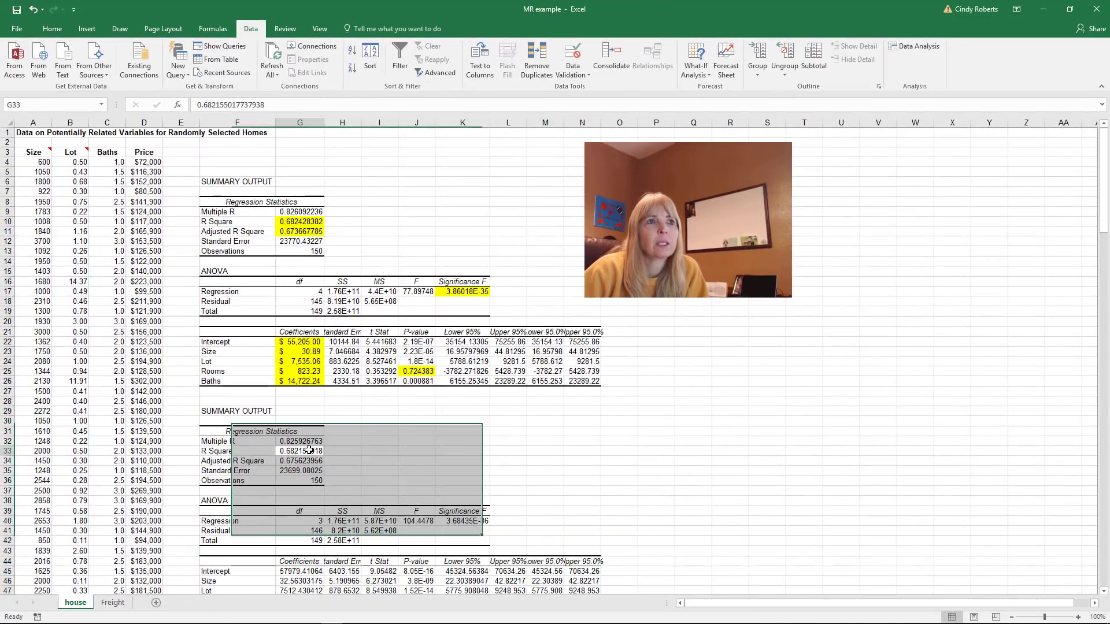
# Step: Fill the R Square and Adjusted R Square values of the second regression output with yellow
pyautogui.click(323, 484)
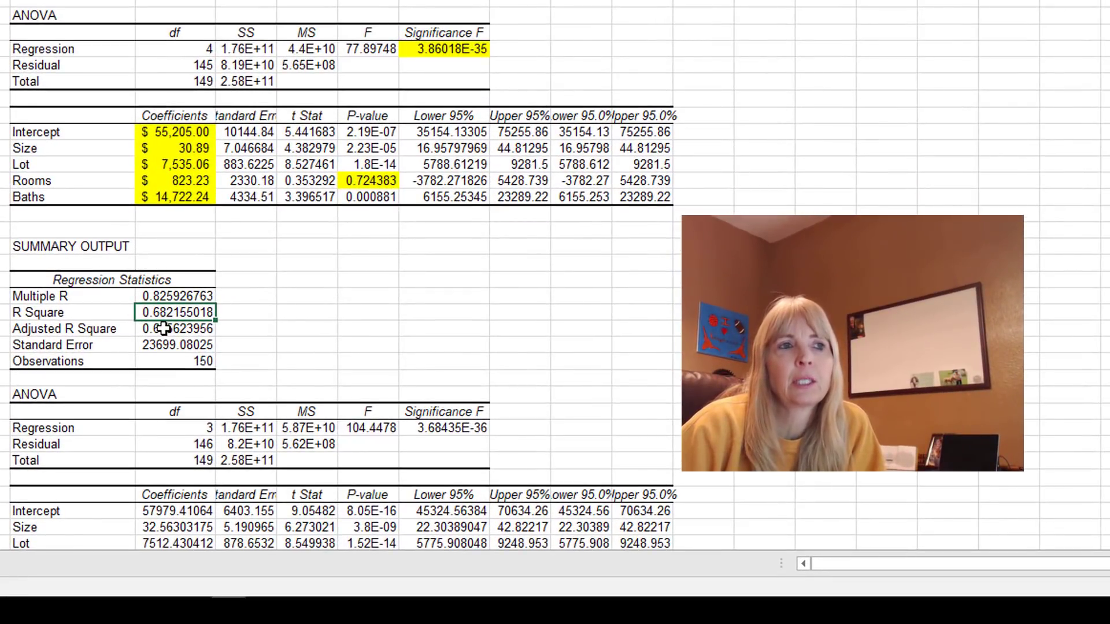
pyautogui.moveTo(148, 312); pyautogui.dragTo(165, 328)
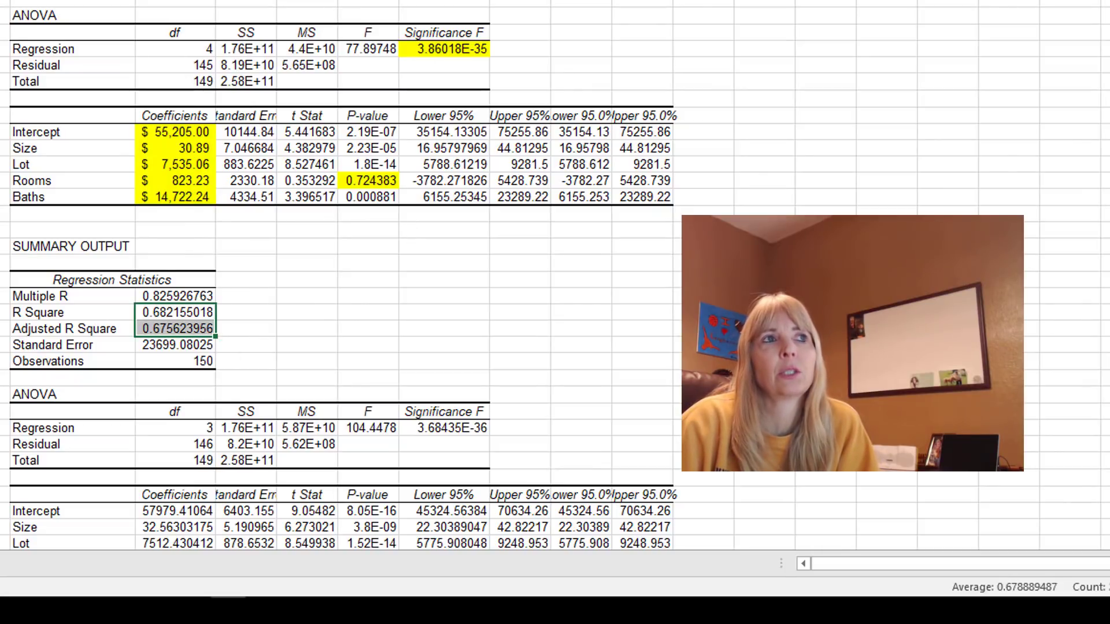
pyautogui.click(215, 1)
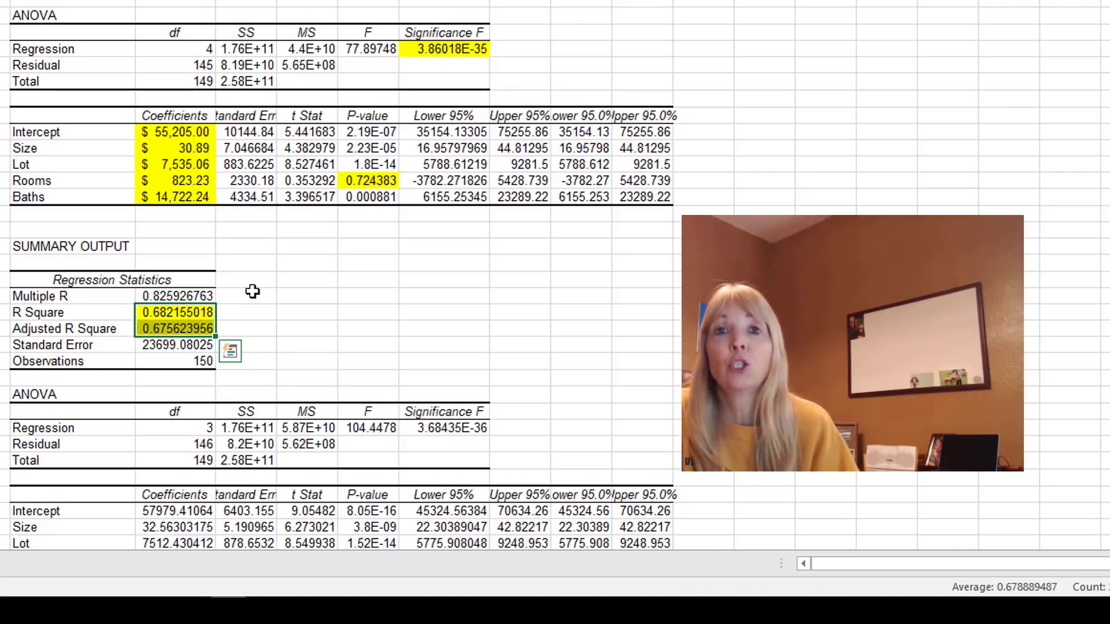
# Step: Fill the second output's Significance F and the P-values of Intercept, Size, Lot and Baths with yellow
pyautogui.scroll(-1, 329, 298)
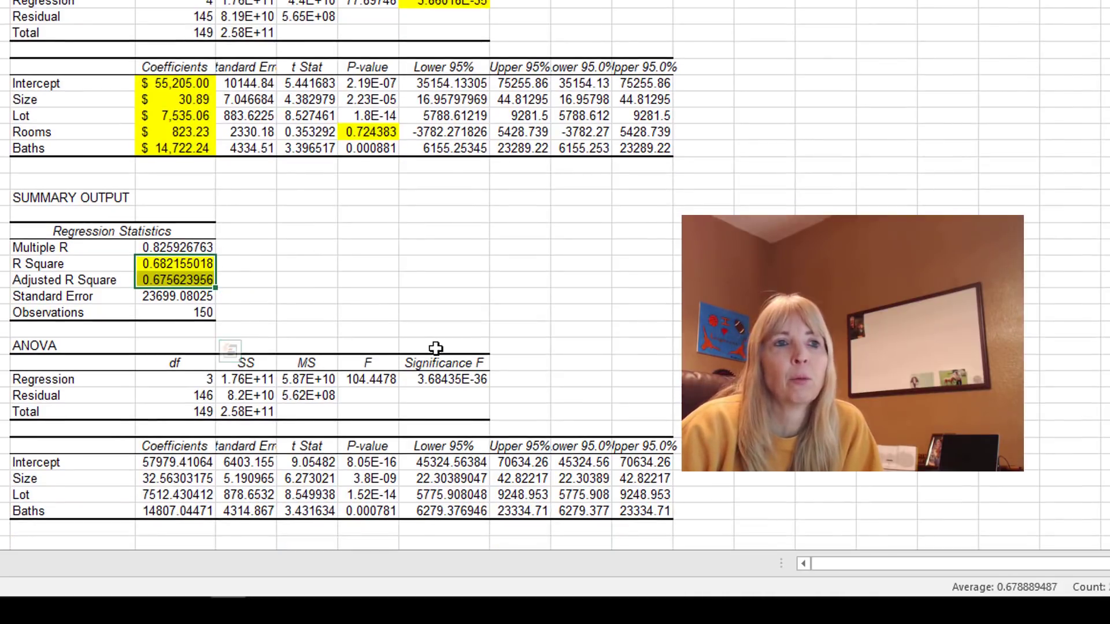
pyautogui.click(441, 377)
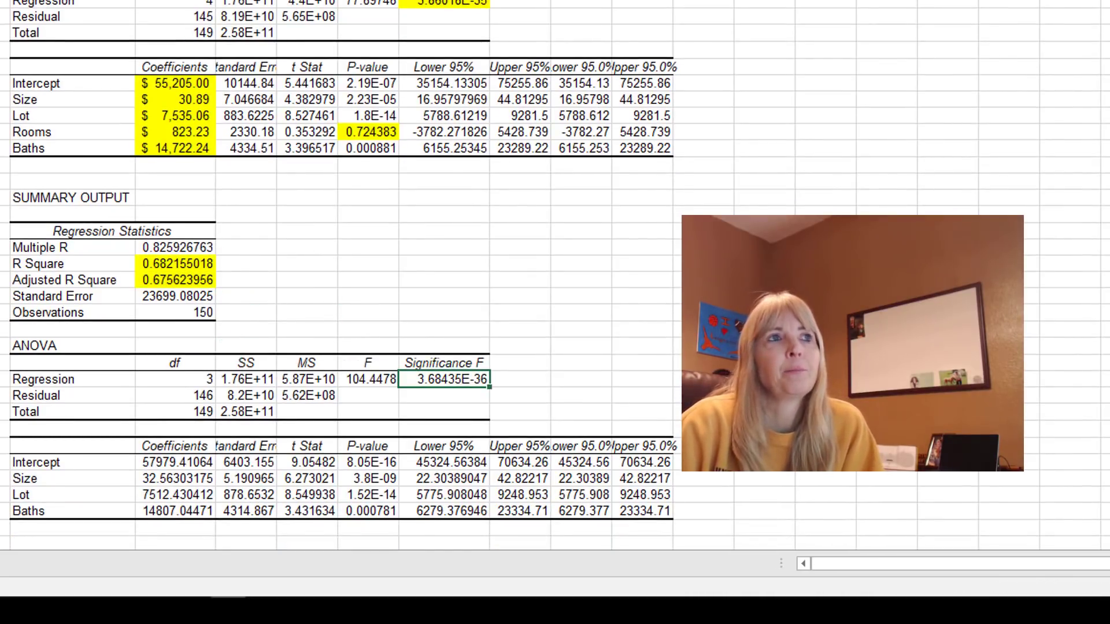
pyautogui.press('F4')
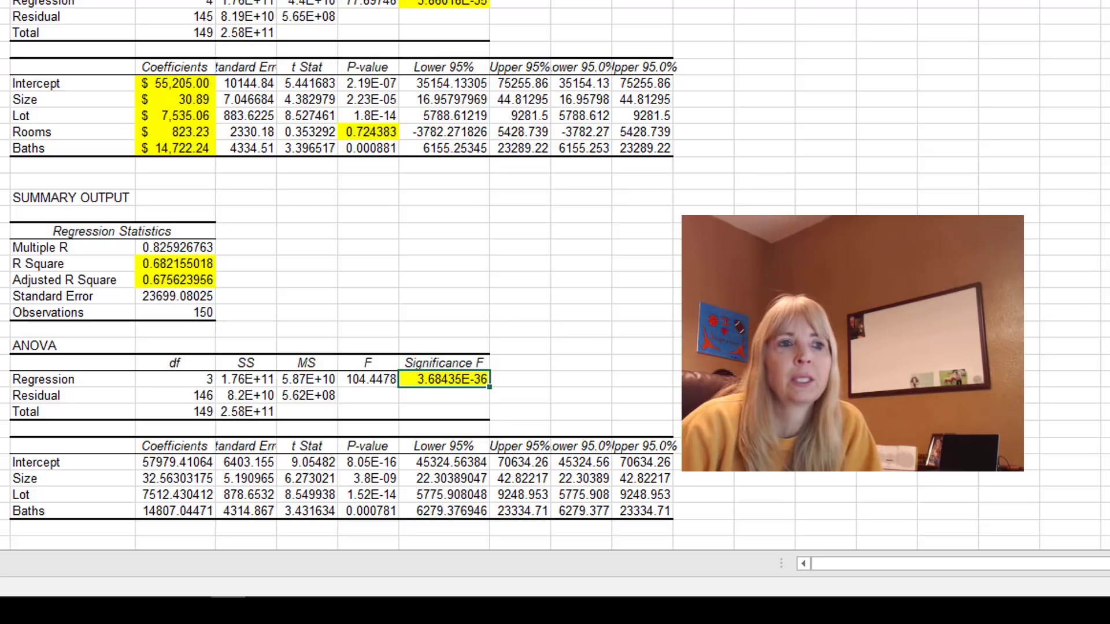
pyautogui.click(374, 465)
pyautogui.moveTo(369, 460); pyautogui.dragTo(370, 511)
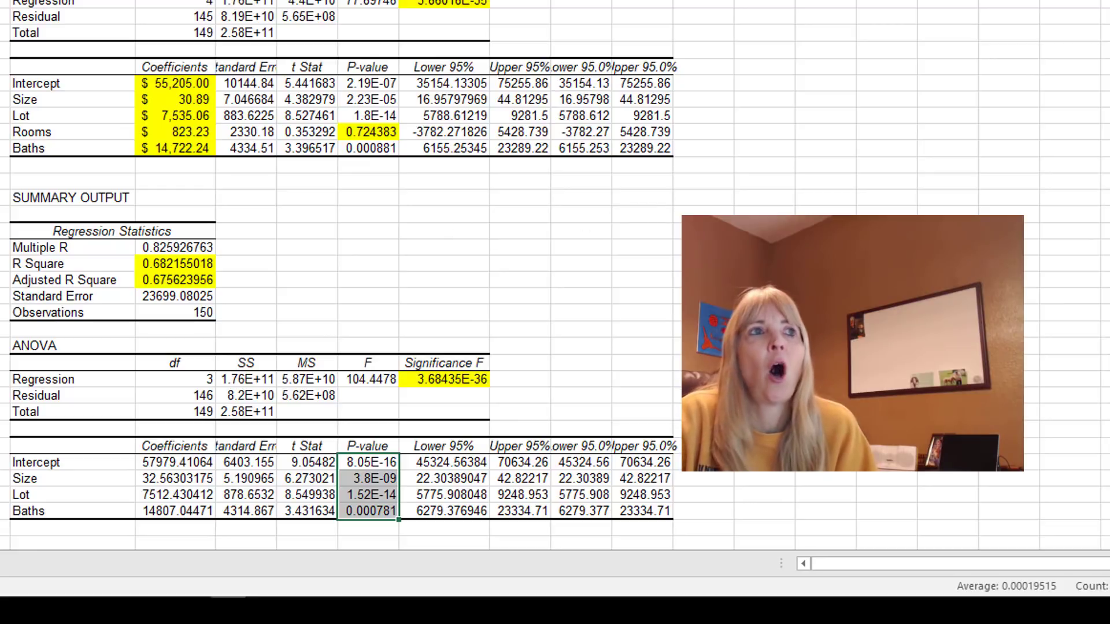
pyautogui.click(529, 1)
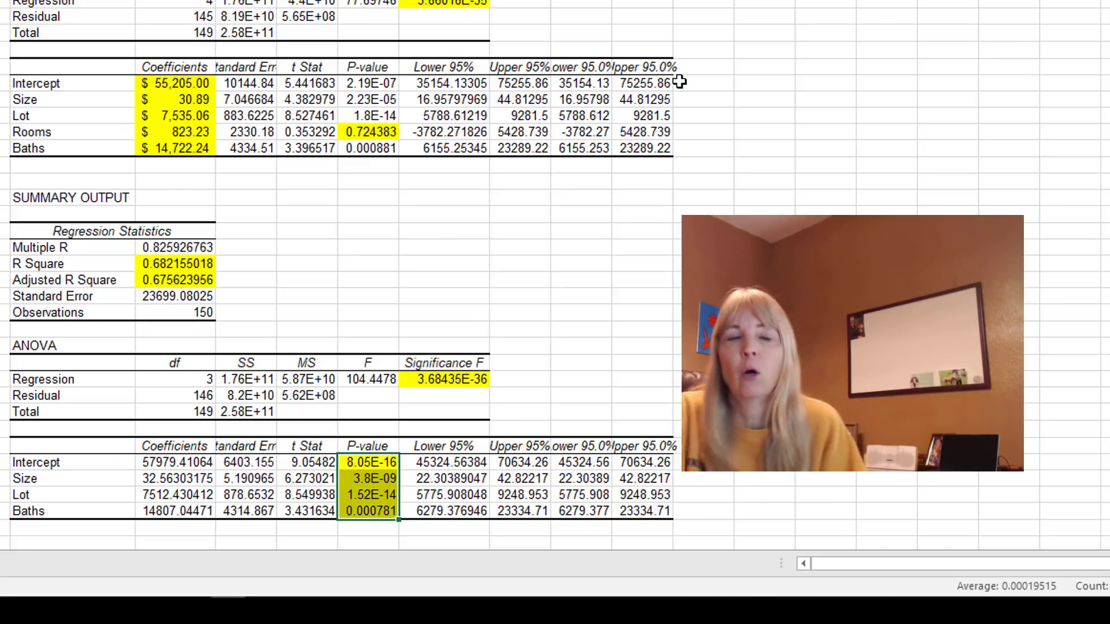
# Step: Autofit columns G, H and I so the Predicted Price, Residuals and Standard Residuals headings of the residual output fit
pyautogui.scroll(-1, 759, 145)
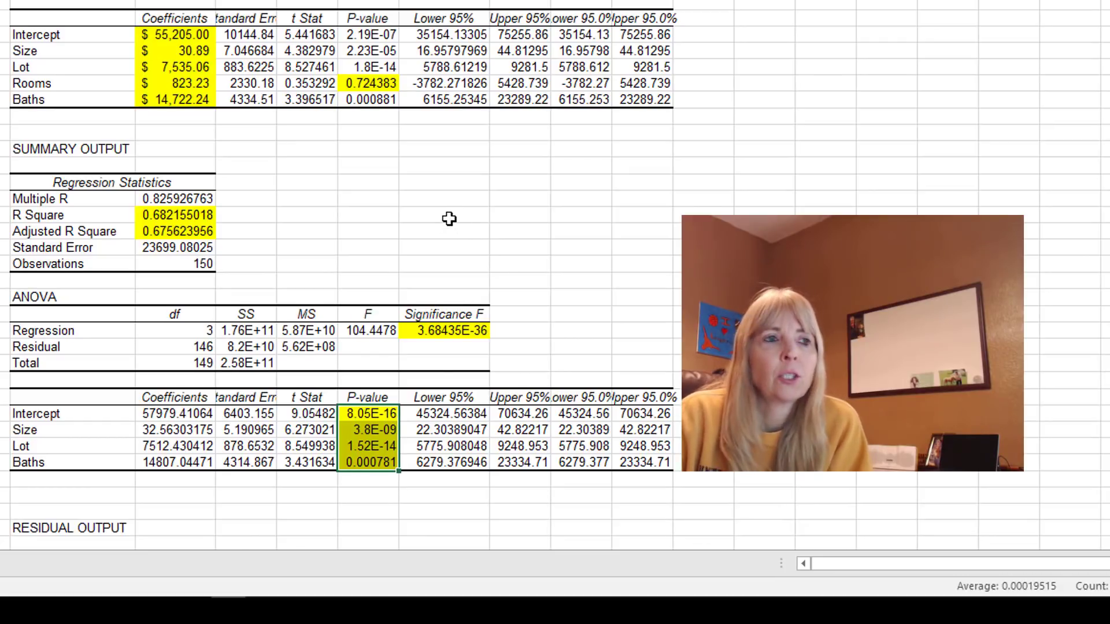
pyautogui.scroll(-4, 456, 197)
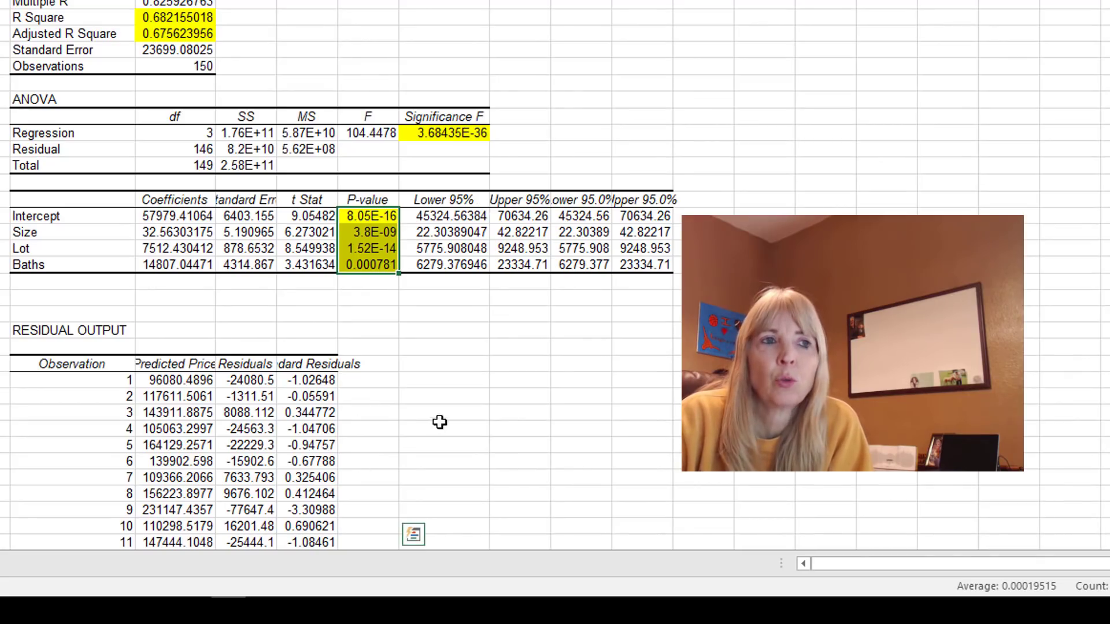
pyautogui.click(653, 380)
pyautogui.scroll(-4, 560, 347)
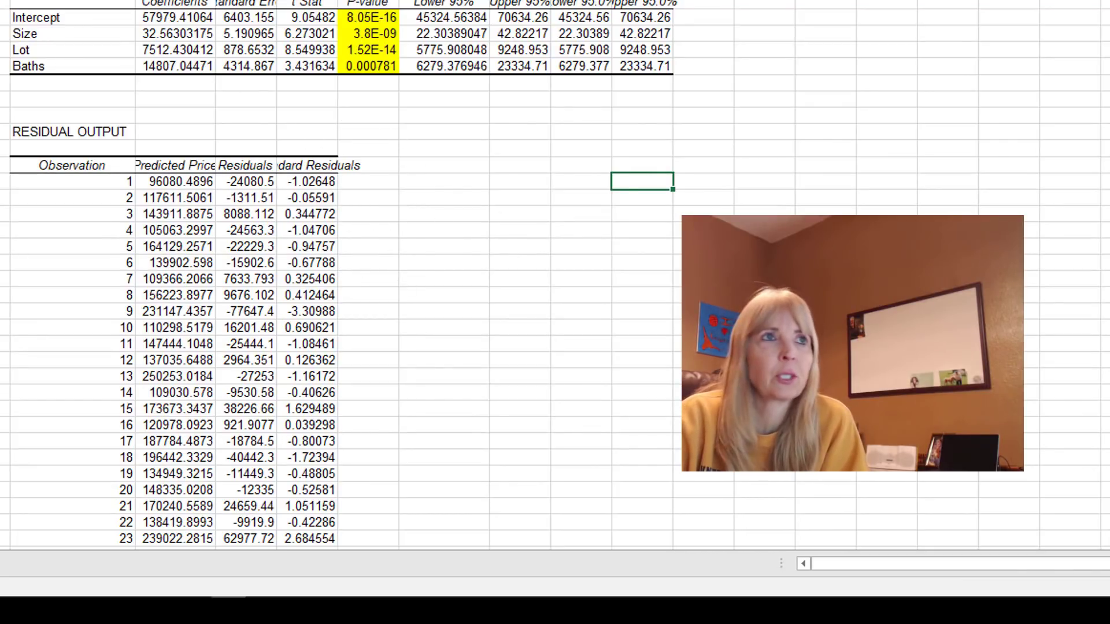
pyautogui.doubleClick(216, 0)
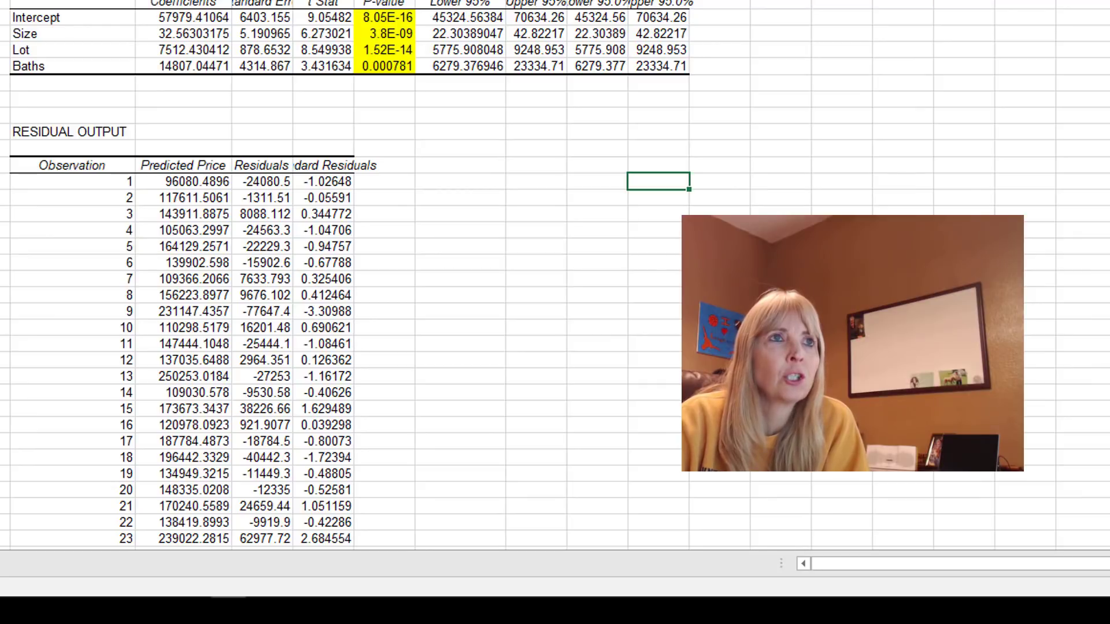
pyautogui.doubleClick(293, 0)
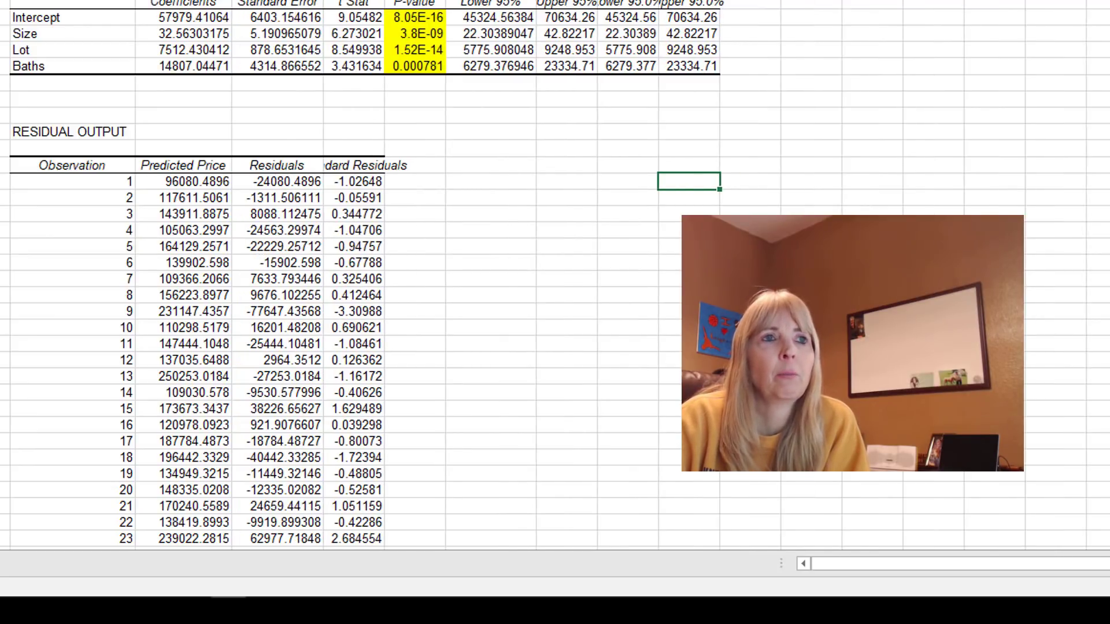
pyautogui.doubleClick(384, 0)
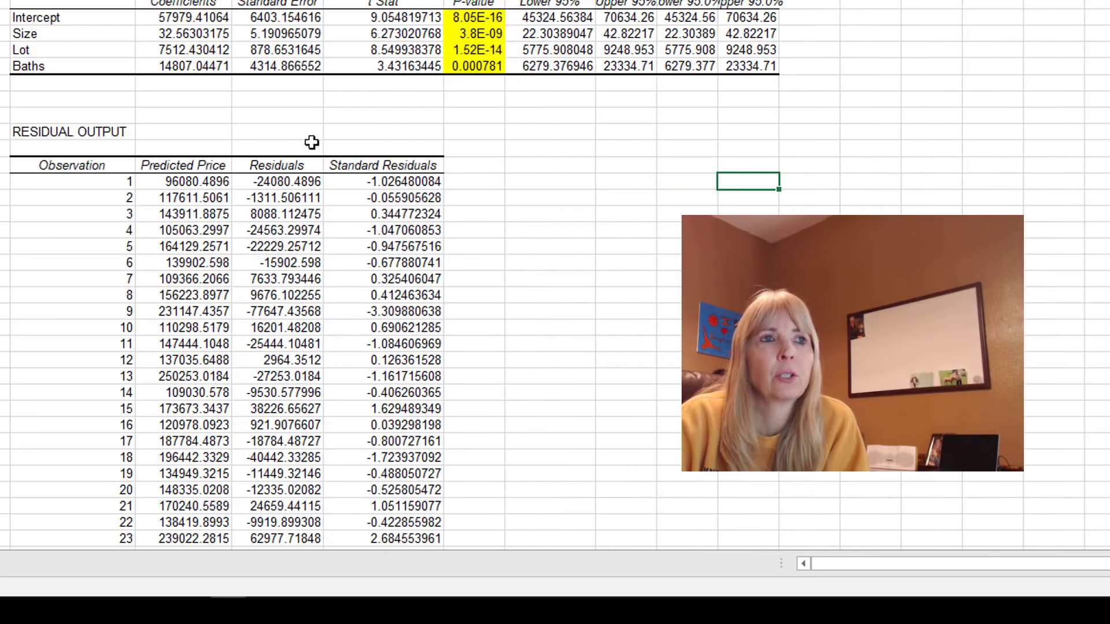
# Step: Compare observation 1's predicted price and residual in the residual output with the actual price of the first home in the data
pyautogui.click(104, 186)
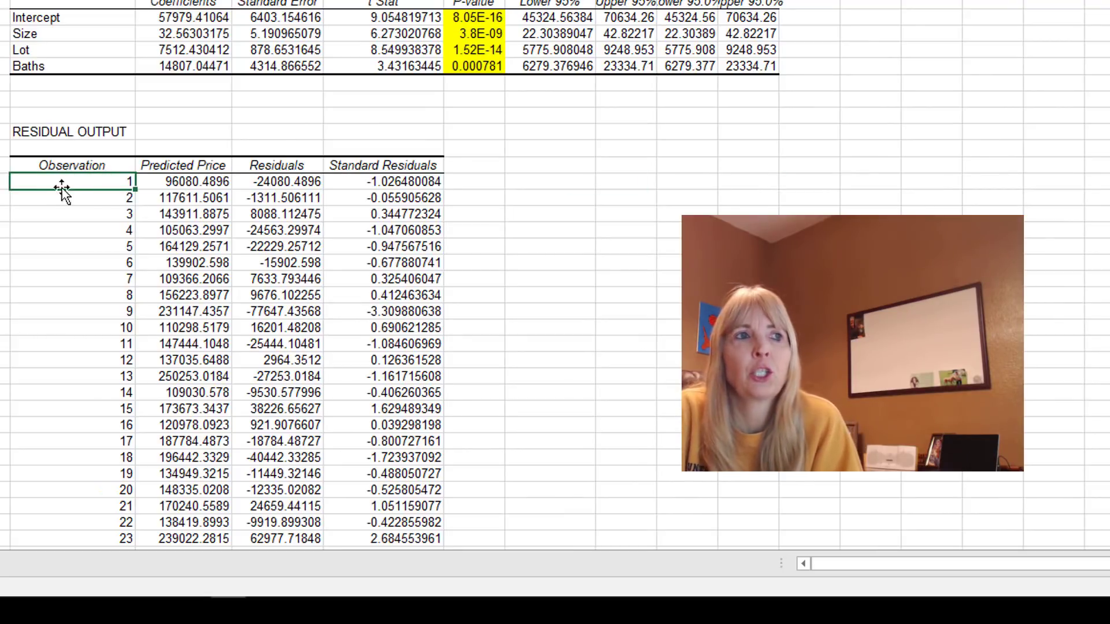
pyautogui.click(196, 181)
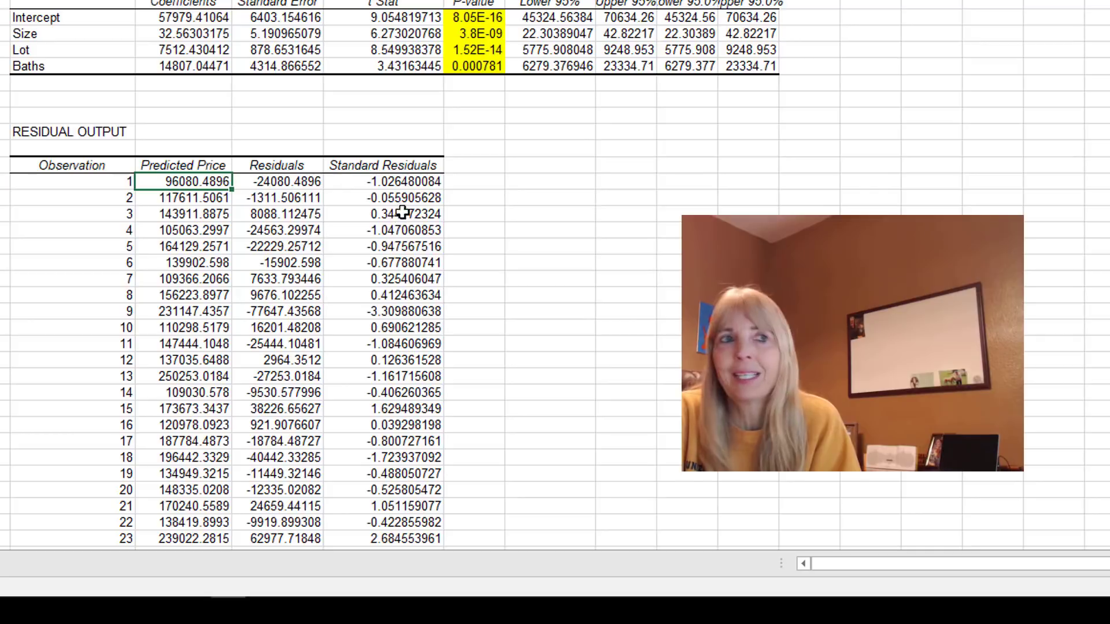
pyautogui.scroll(10, 283, 165)
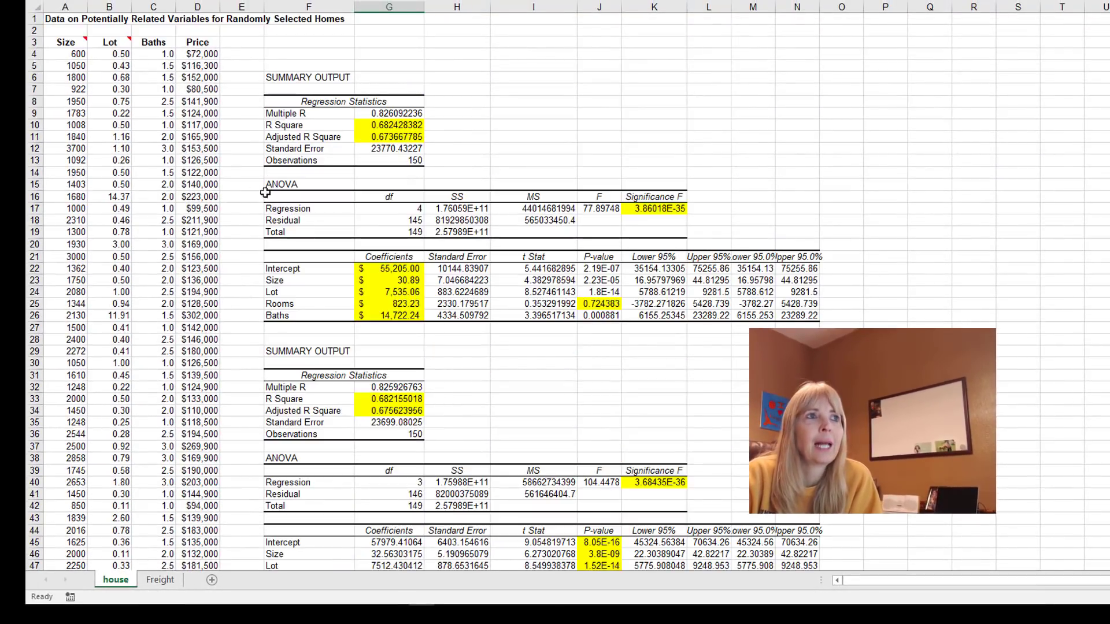
pyautogui.click(200, 55)
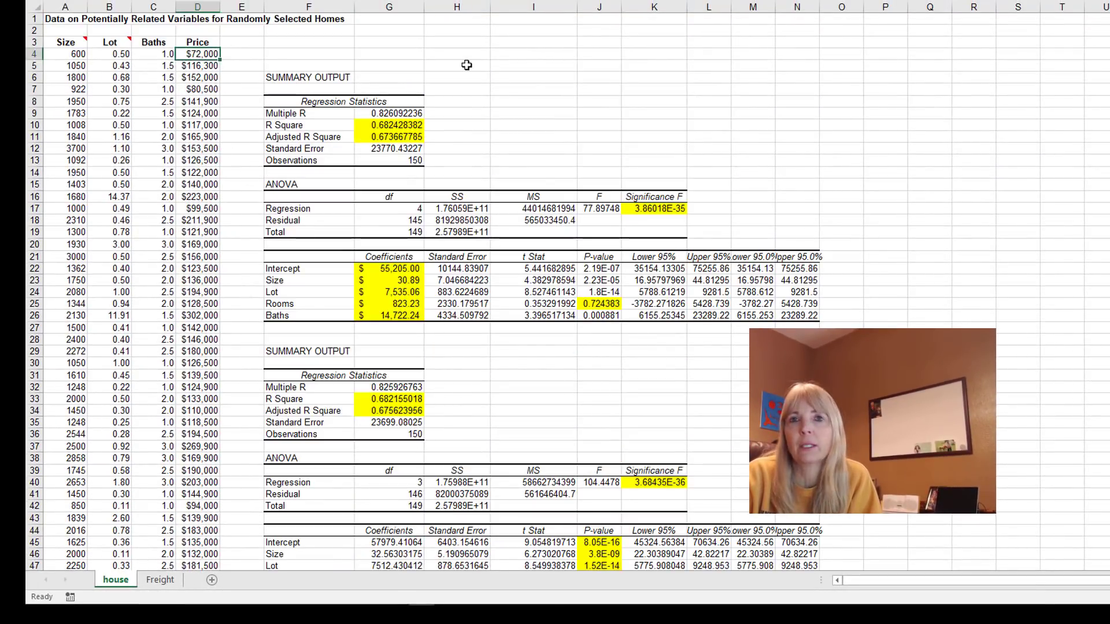
pyautogui.scroll(-10, 567, 233)
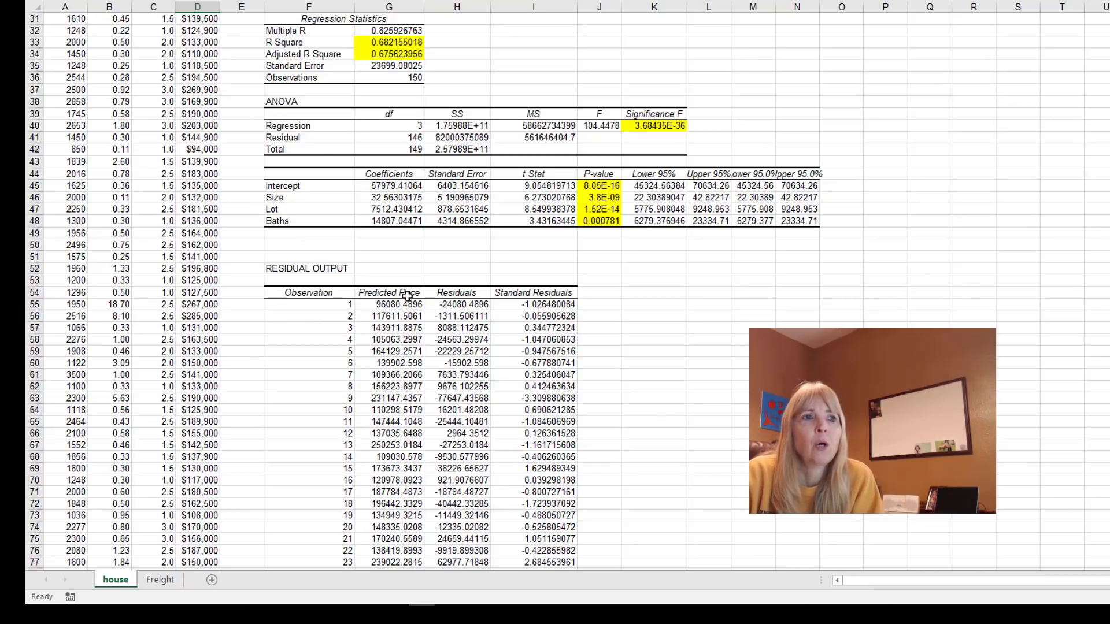
pyautogui.click(418, 306)
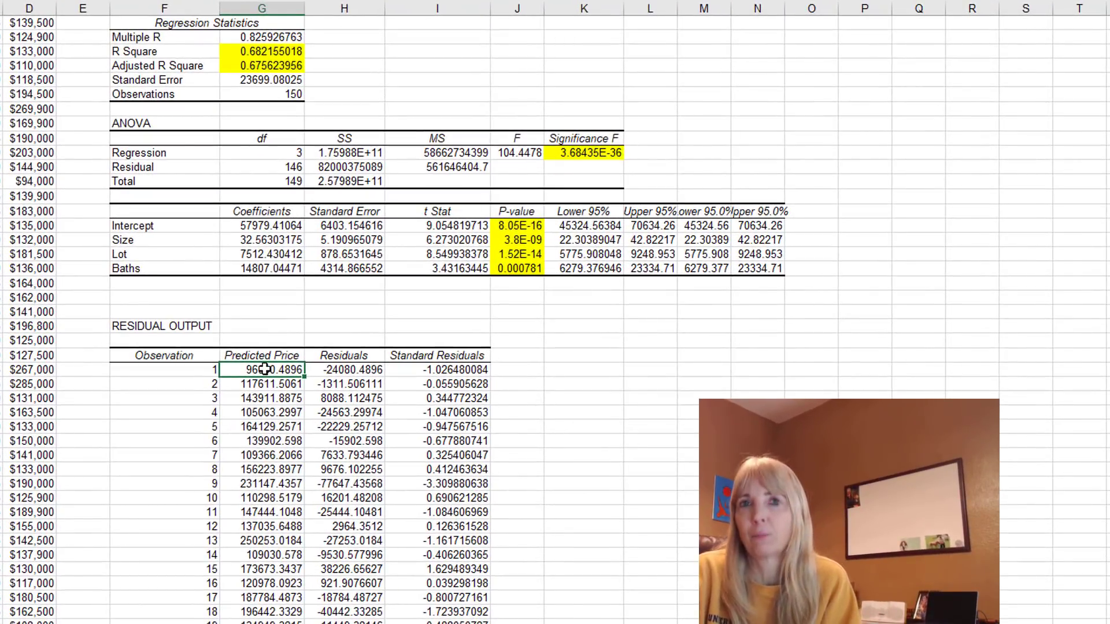
pyautogui.click(331, 373)
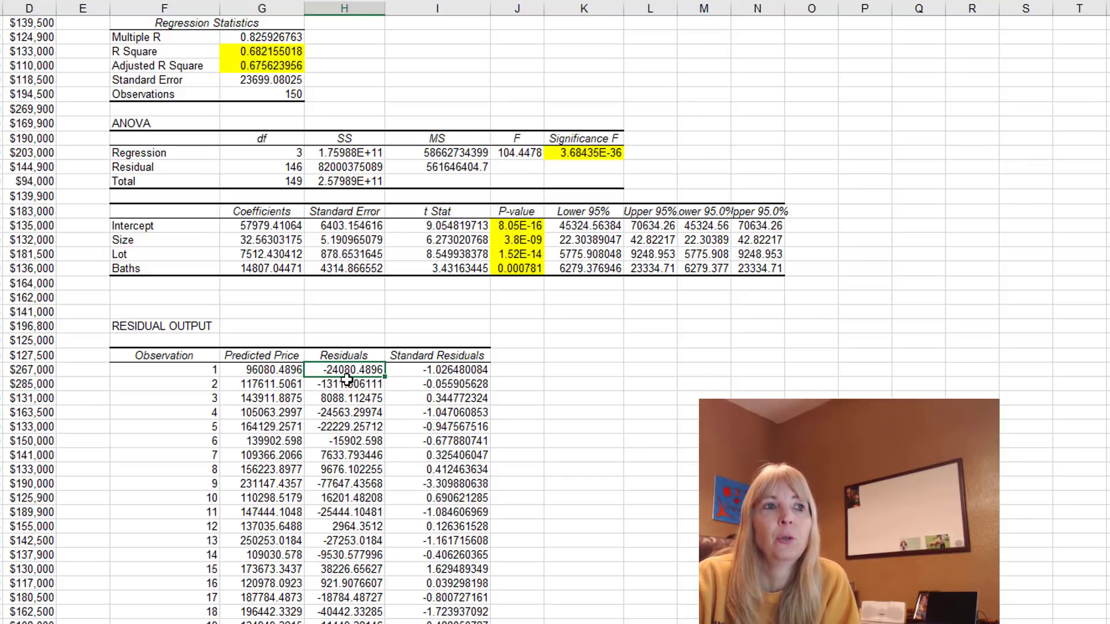
pyautogui.scroll(10, 347, 378)
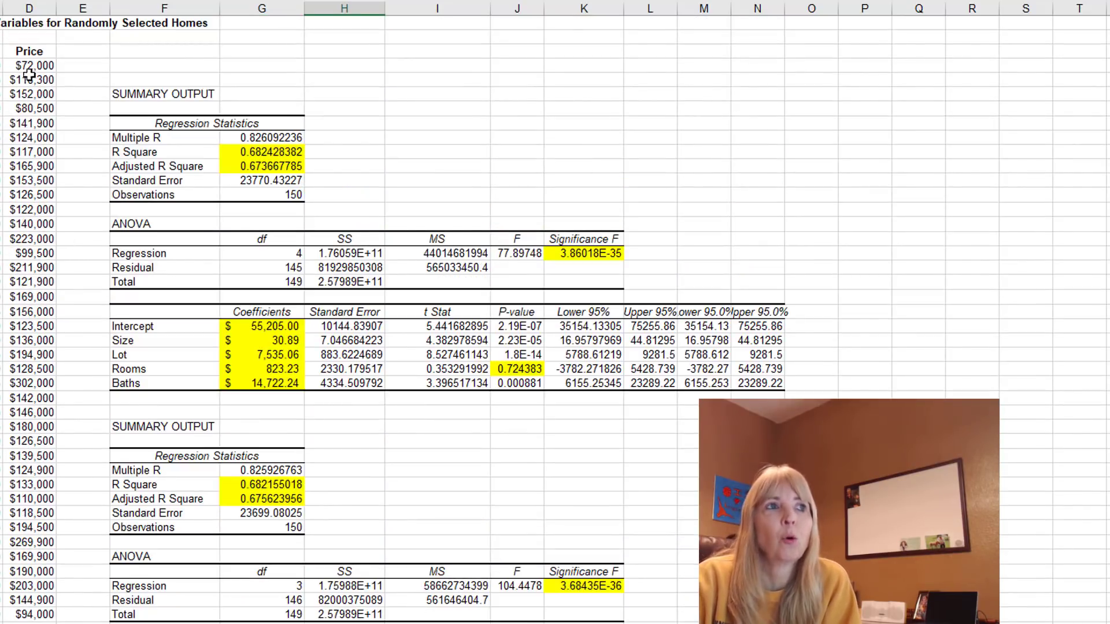
pyautogui.scroll(-7, 565, 401)
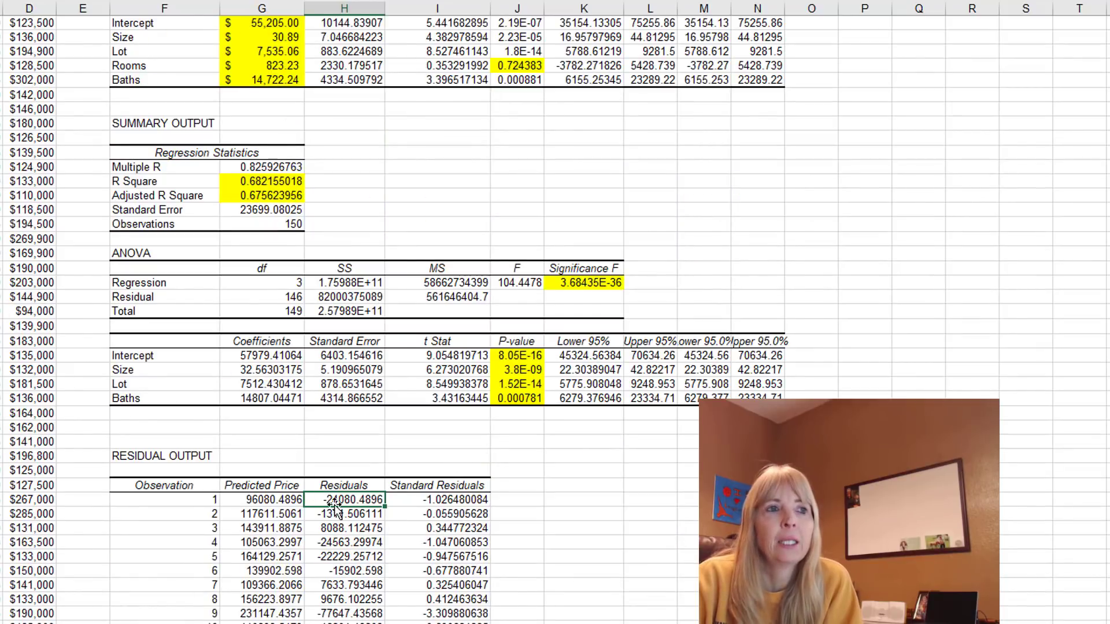
pyautogui.click(289, 498)
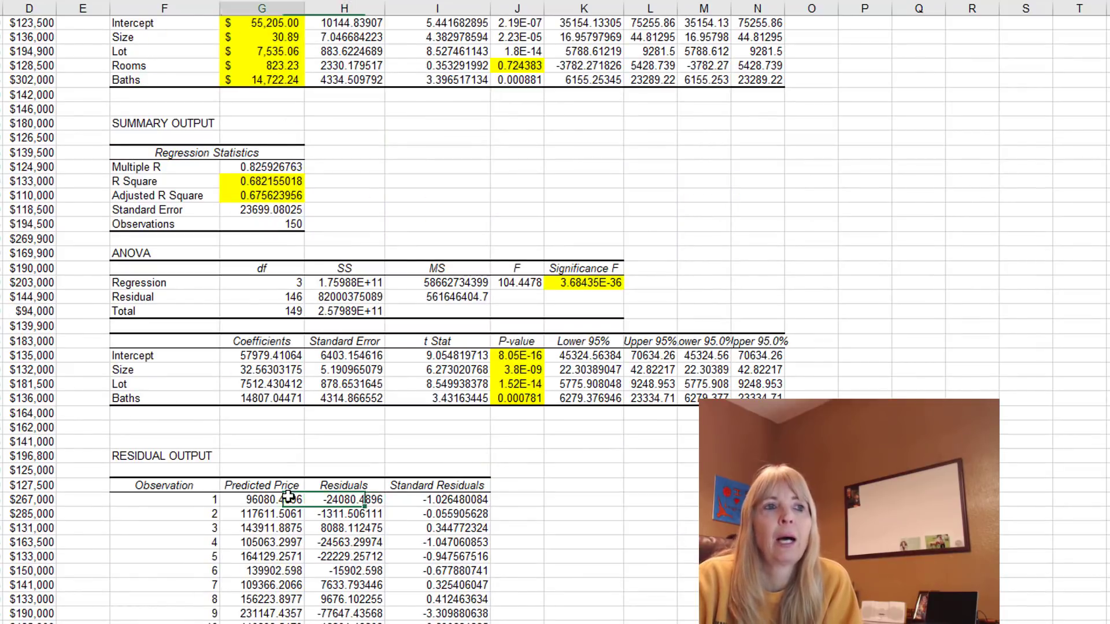
pyautogui.click(368, 498)
# Step: Format the second regression output's Standard Error value in Regression Statistics as dollar currency
pyautogui.scroll(1, 415, 581)
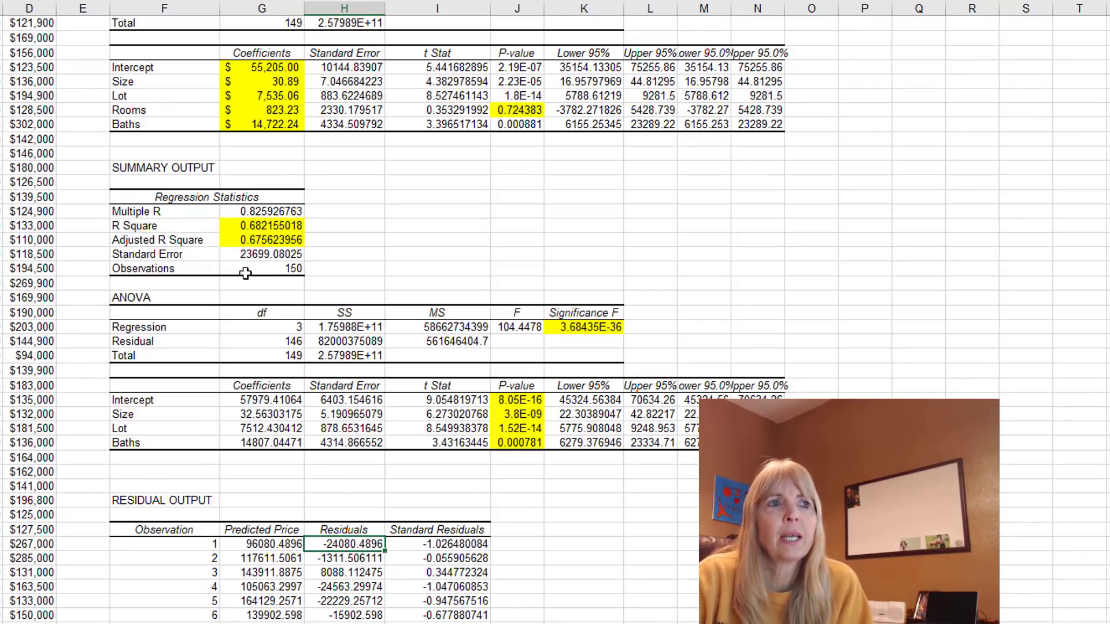
pyautogui.click(270, 268)
pyautogui.click(270, 254)
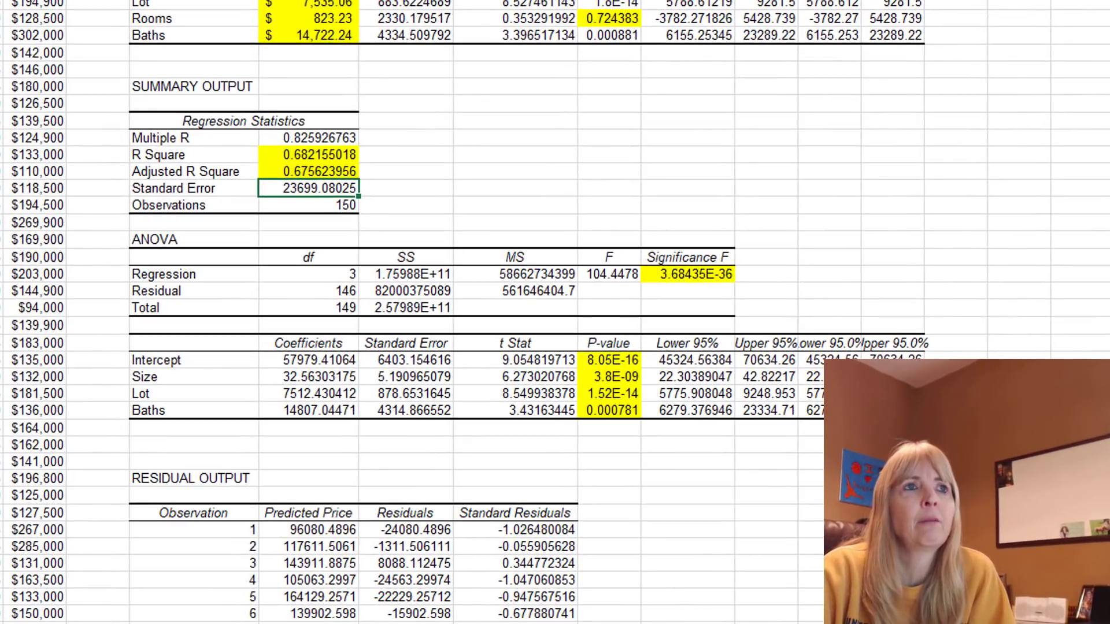
pyautogui.click(520, 1)
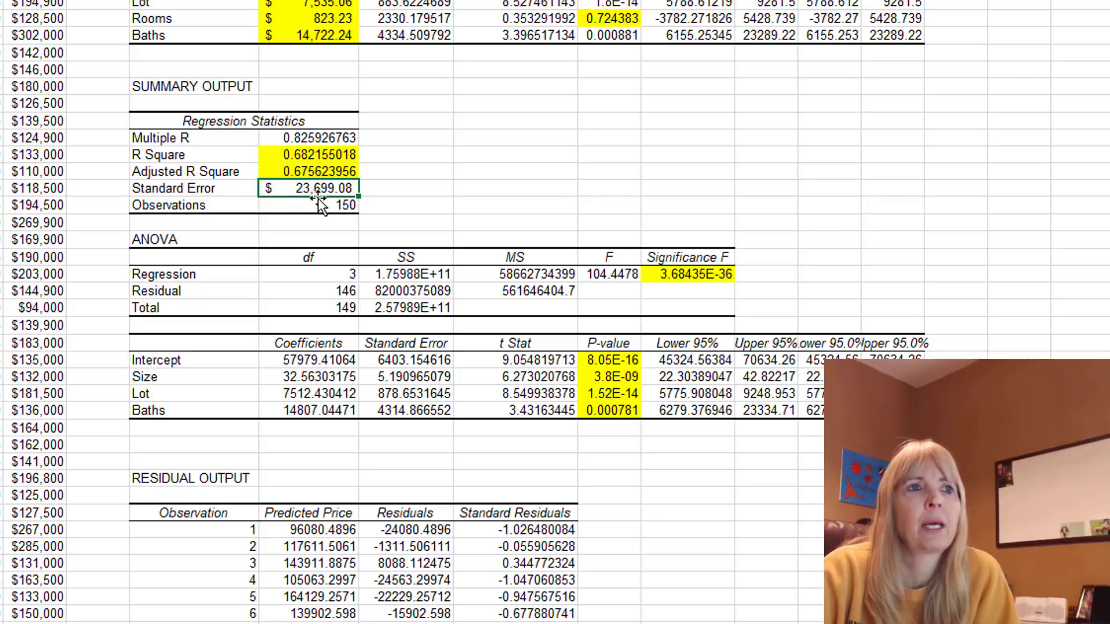
# Step: Compare observation 1's residual with the regression's standard error and check its standard residual
pyautogui.click(403, 535)
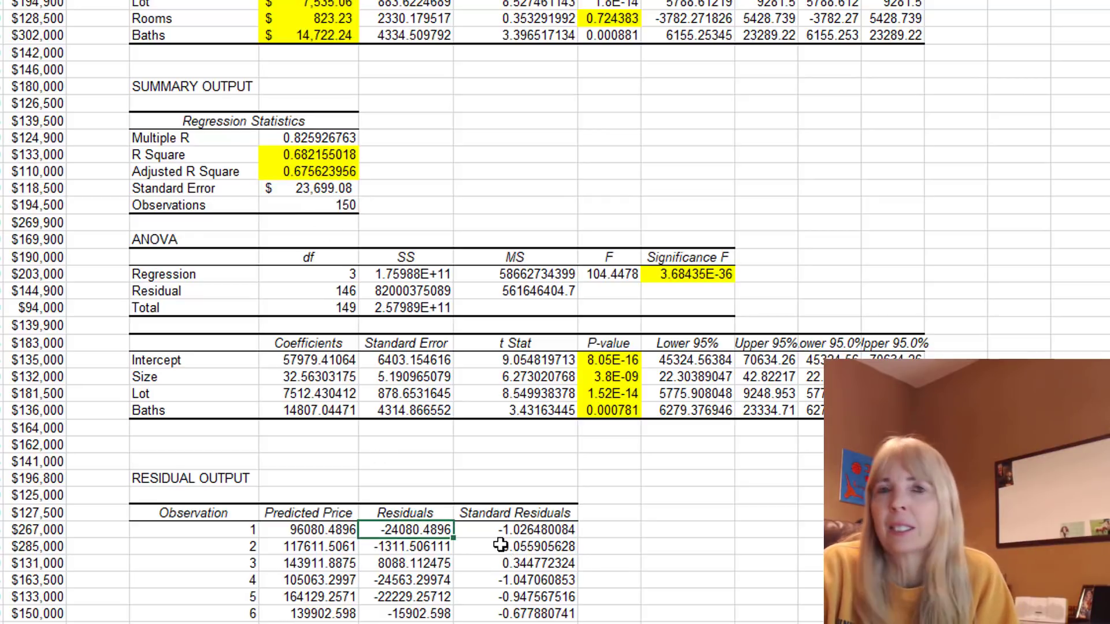
pyautogui.click(320, 191)
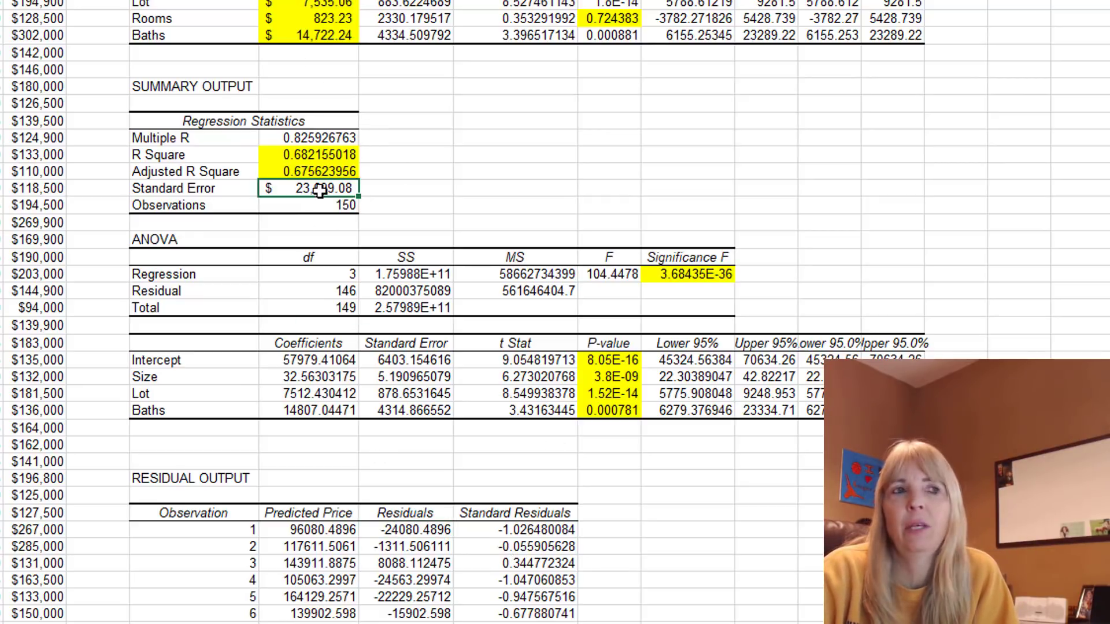
pyautogui.click(408, 531)
pyautogui.click(511, 534)
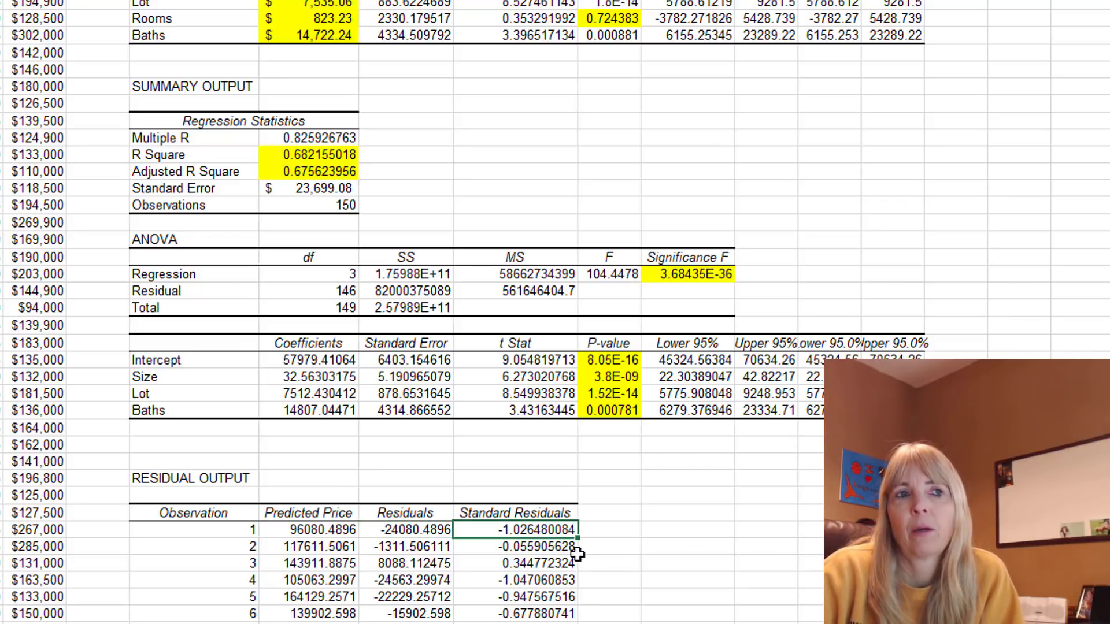
# Step: Find the first standard residual beyond plus or minus 3 and fill observation 9's row with yellow
pyautogui.scroll(-3, 549, 571)
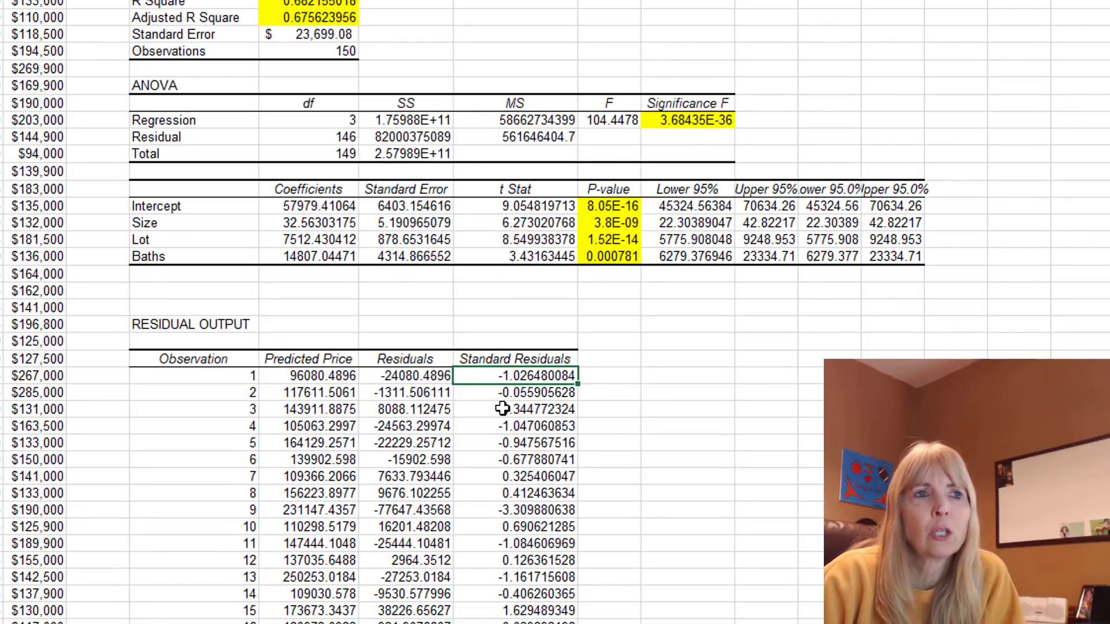
pyautogui.scroll(-3, 497, 396)
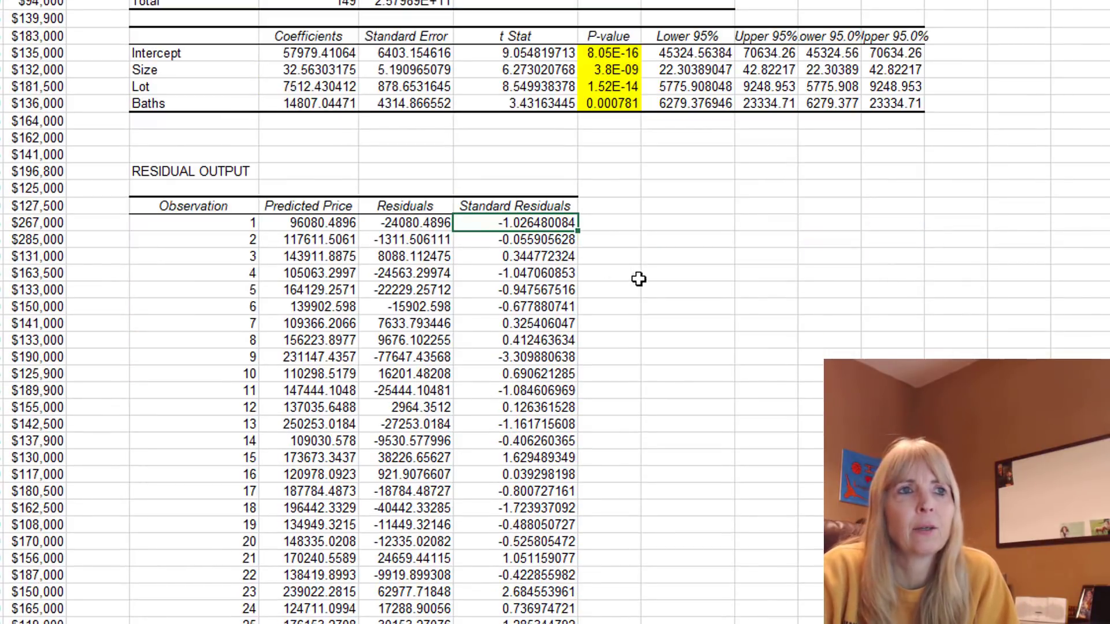
pyautogui.click(532, 358)
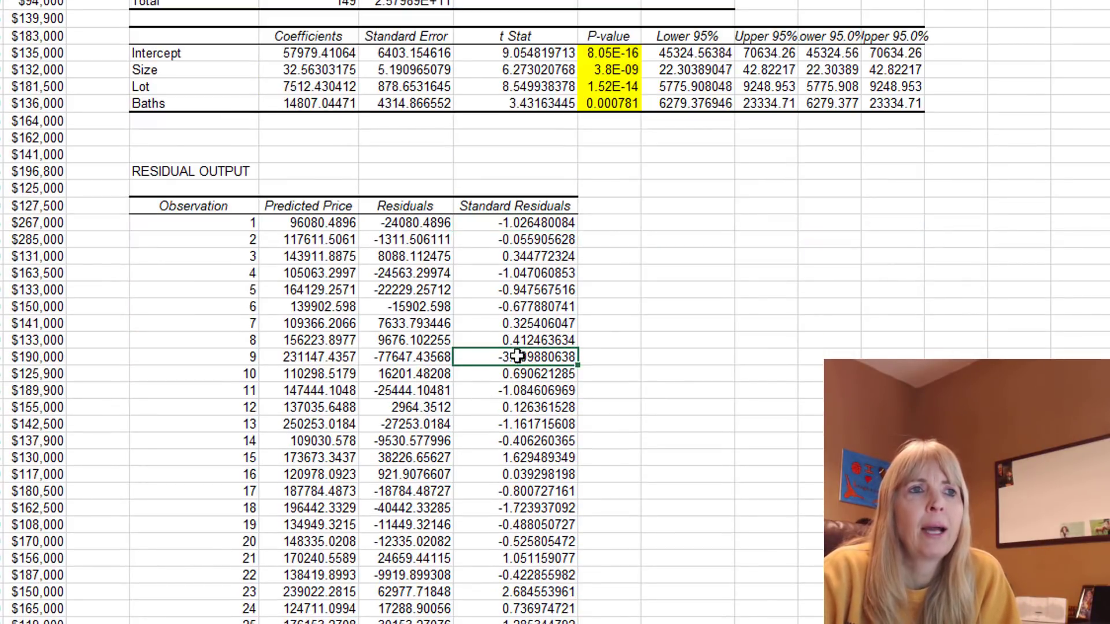
pyautogui.moveTo(513, 359); pyautogui.dragTo(217, 358)
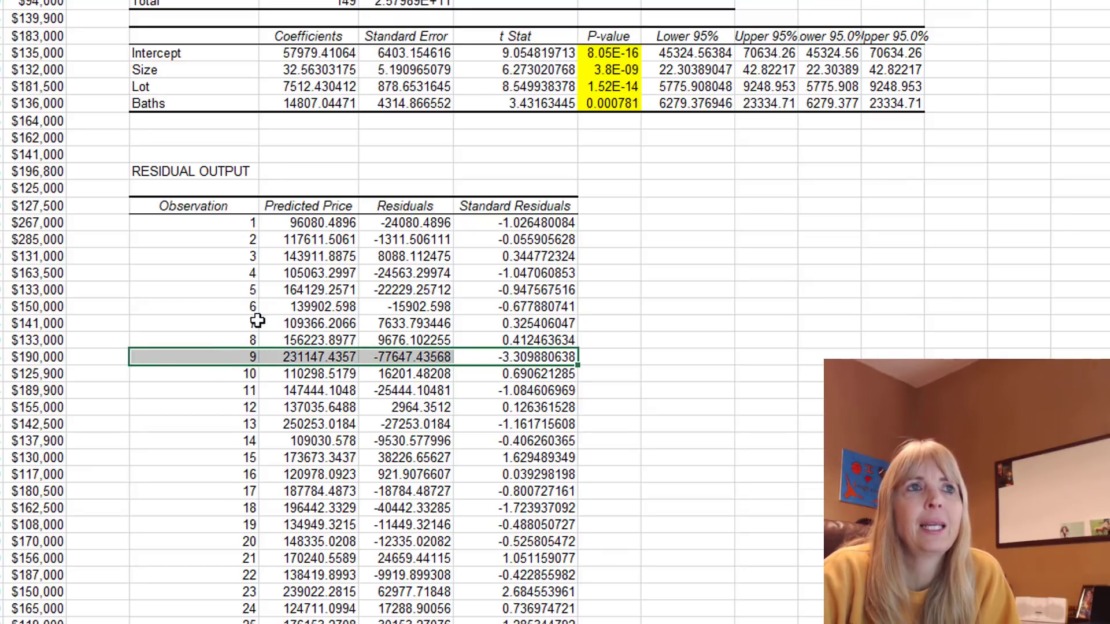
pyautogui.click(408, 1)
# Step: Fill observation 34's row in the residual output with the same yellow
pyautogui.scroll(-5, 558, 272)
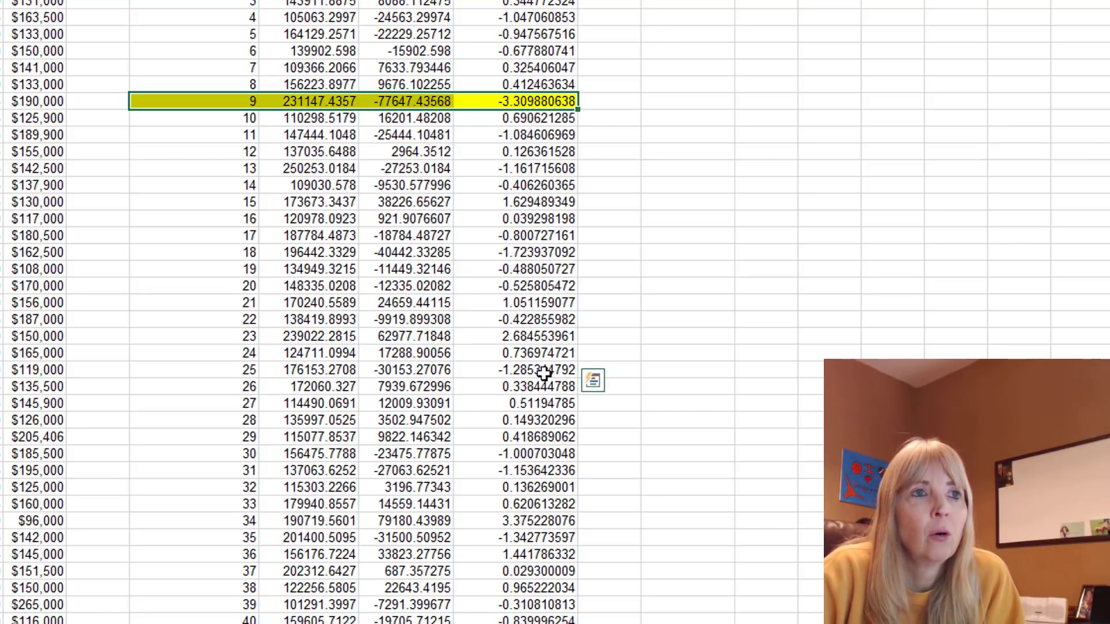
pyautogui.moveTo(544, 522); pyautogui.dragTo(248, 511)
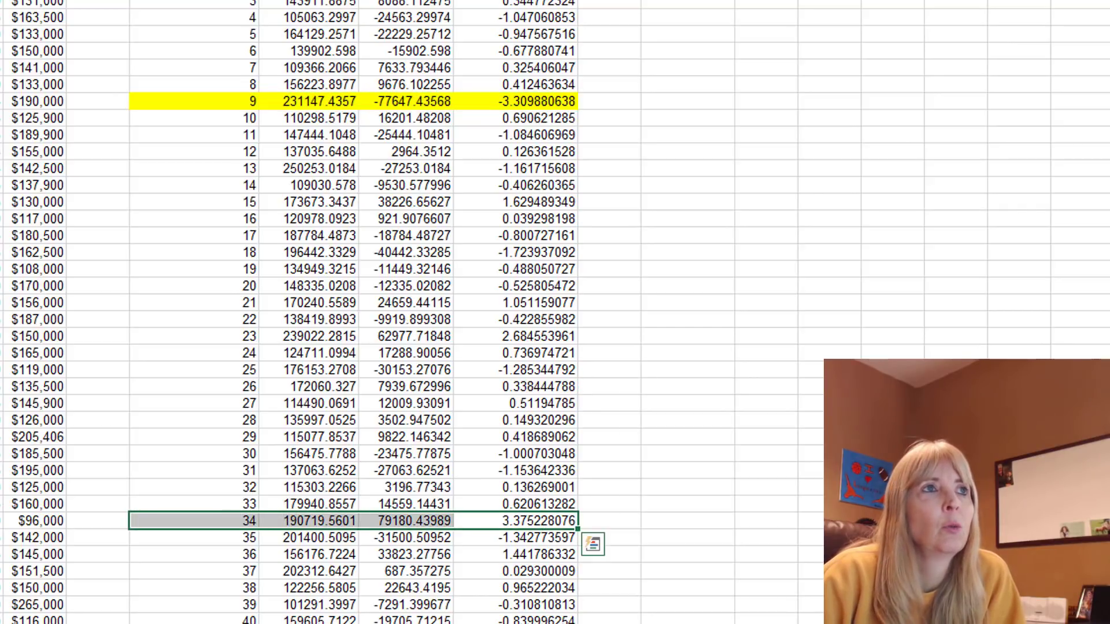
pyautogui.press('F4')
# Step: Fill the rows of observations 58 and 90 in the residual output with yellow
pyautogui.scroll(-6, 778, 535)
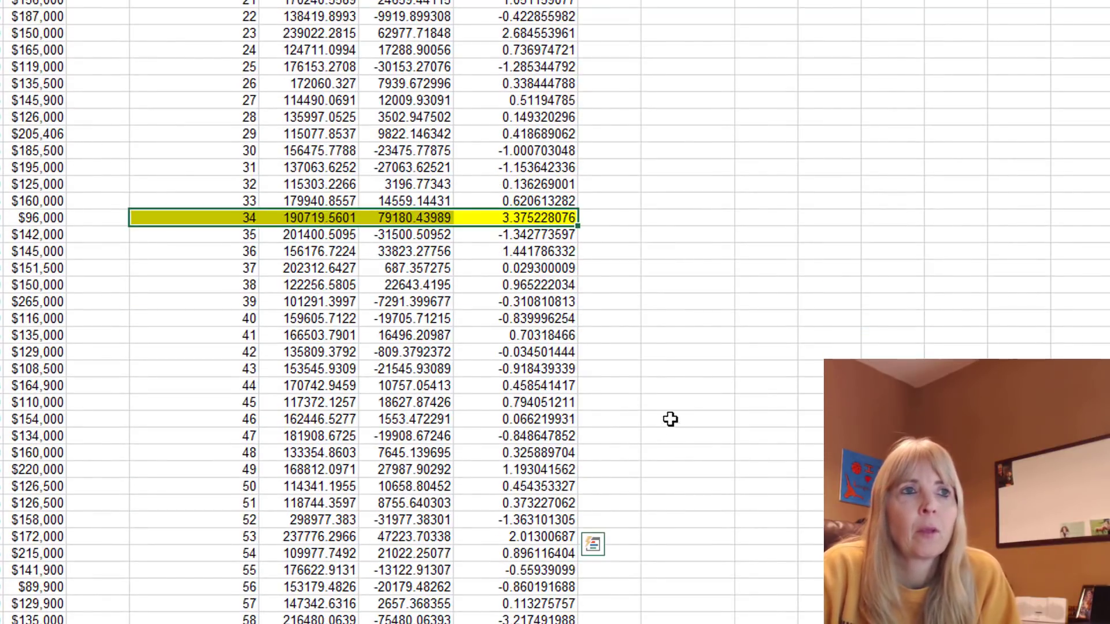
pyautogui.scroll(-4, 524, 364)
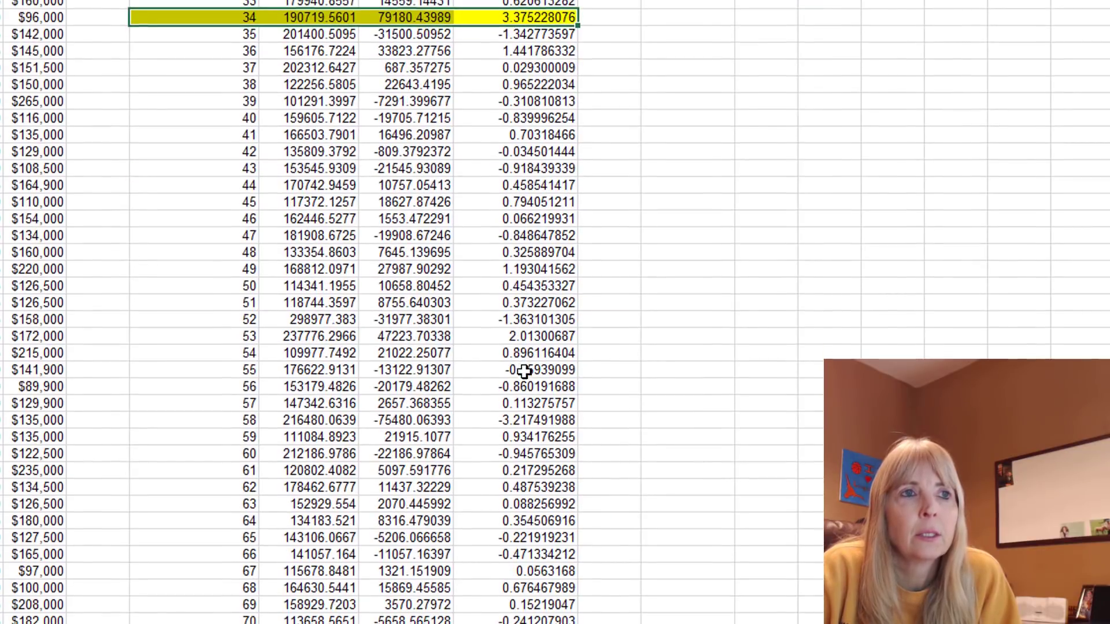
pyautogui.scroll(-6, 610, 382)
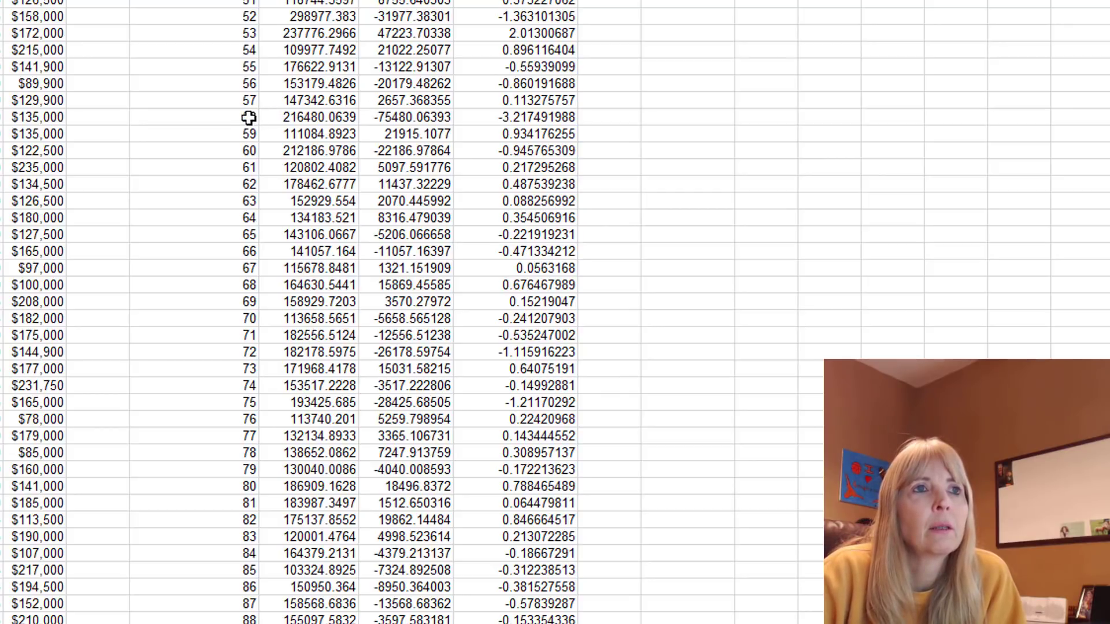
pyautogui.moveTo(248, 117); pyautogui.dragTo(533, 116)
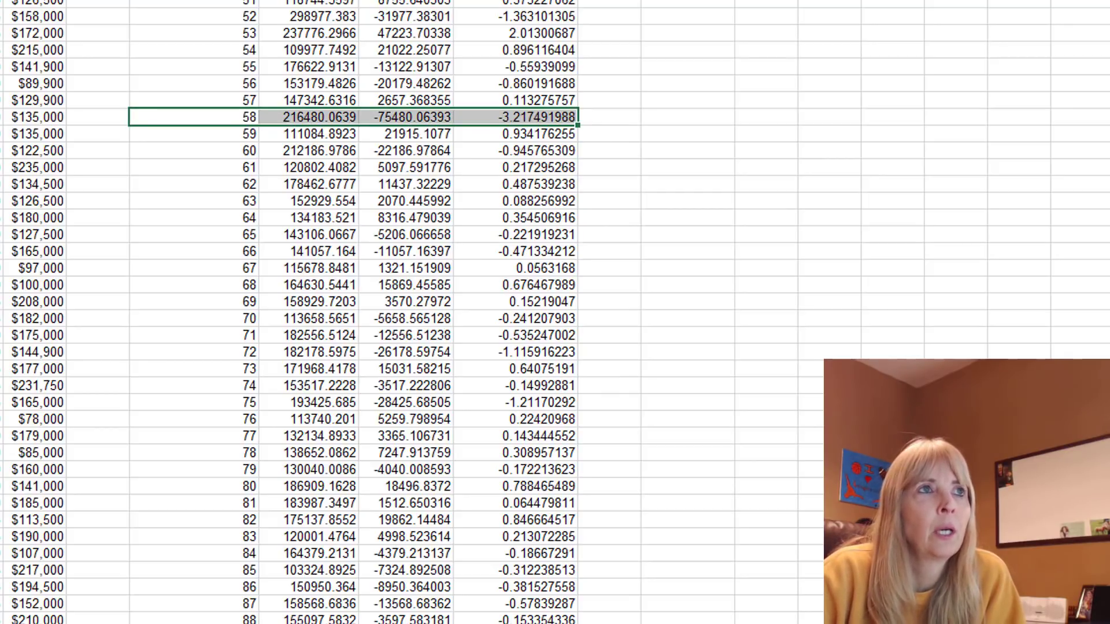
pyautogui.scroll(-7, 459, 204)
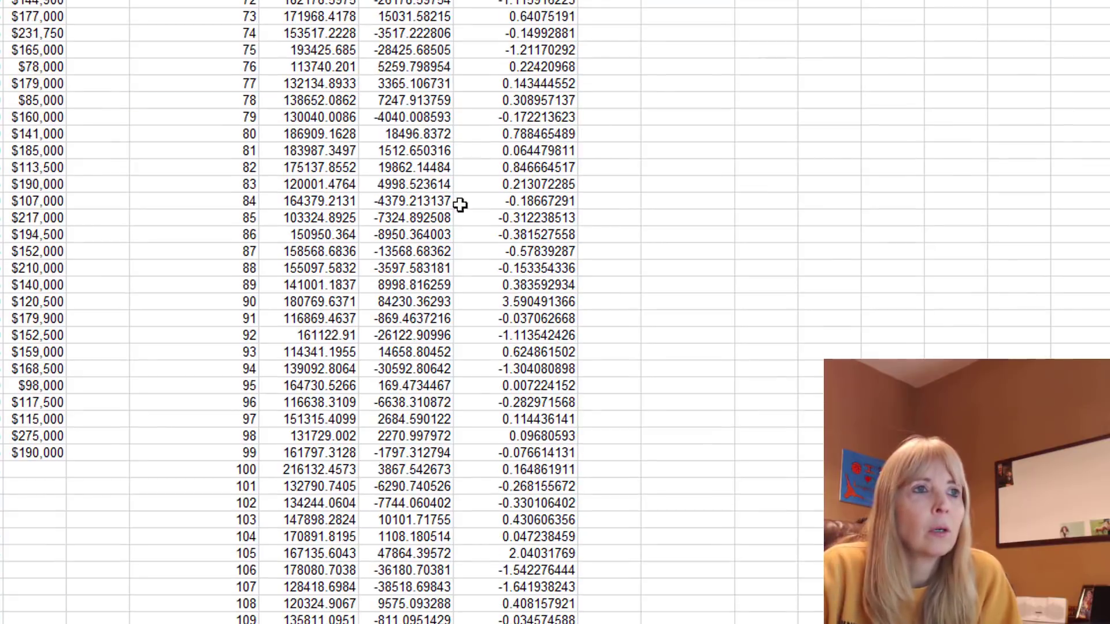
pyautogui.moveTo(236, 305); pyautogui.dragTo(510, 302)
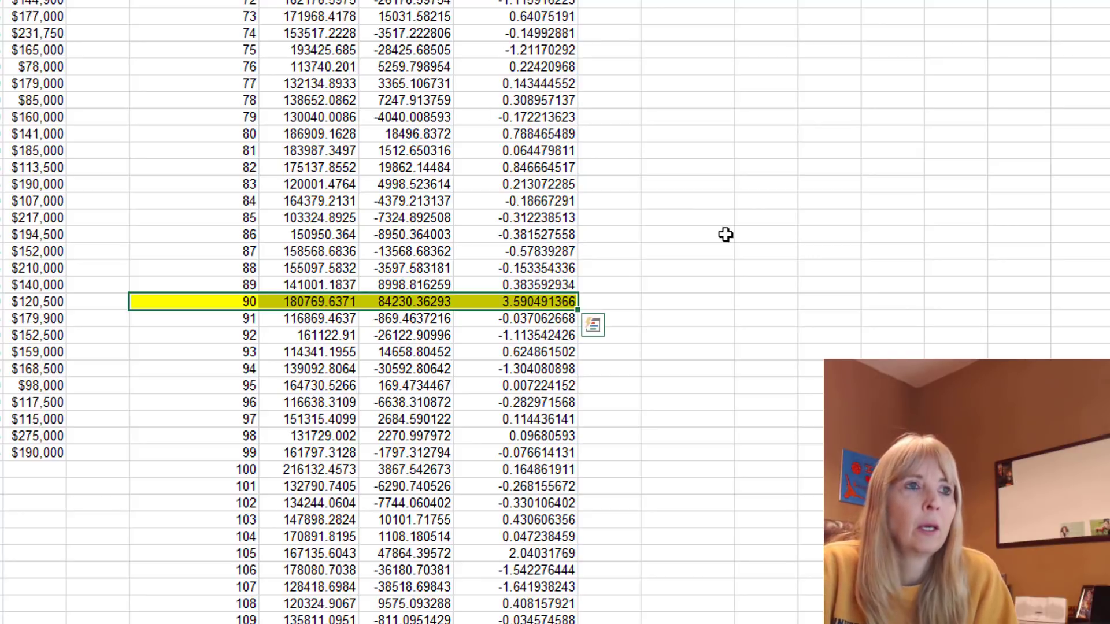
# Step: Check the remaining standard residuals through observation 150 and fill observation 149's row with yellow
pyautogui.scroll(-6, 428, 275)
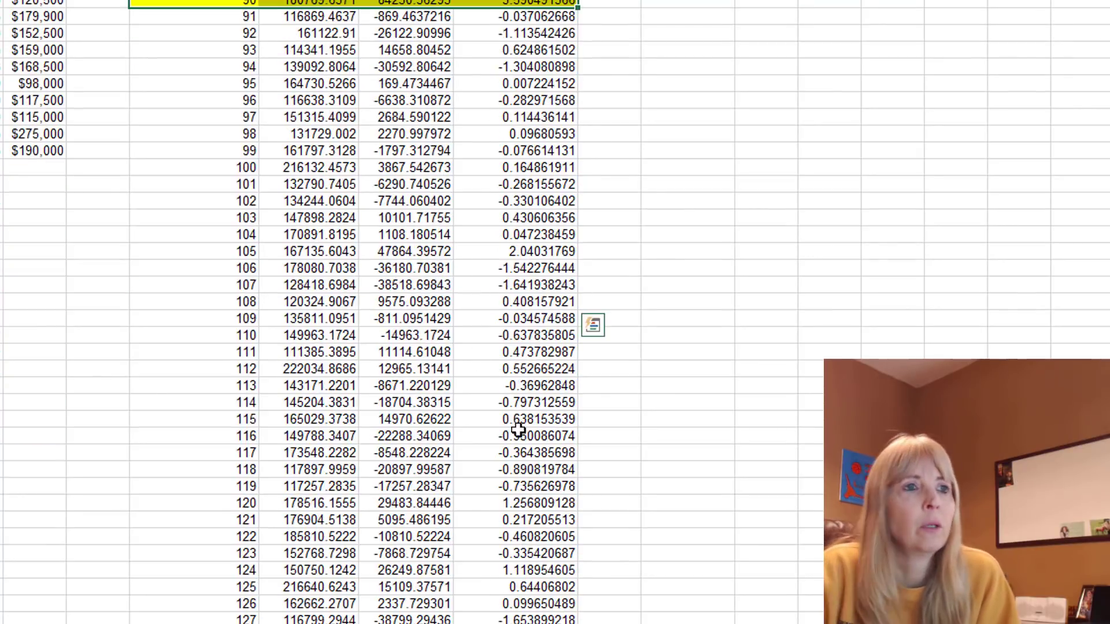
pyautogui.scroll(-4, 266, 500)
pyautogui.scroll(-4, 341, 442)
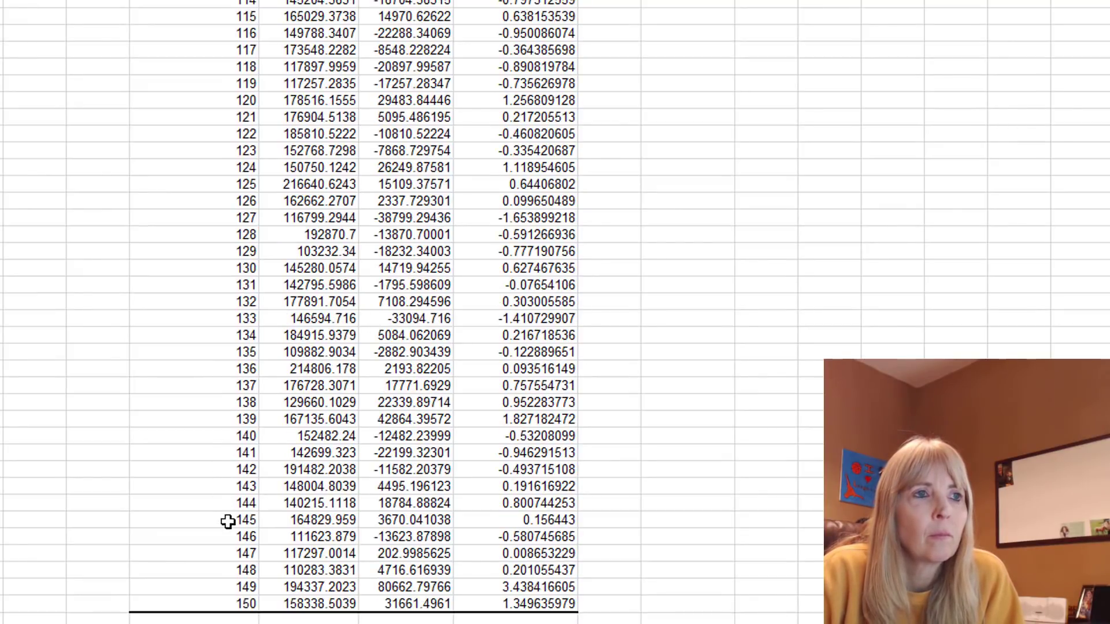
pyautogui.moveTo(213, 590); pyautogui.dragTo(520, 590)
pyautogui.press('F4')
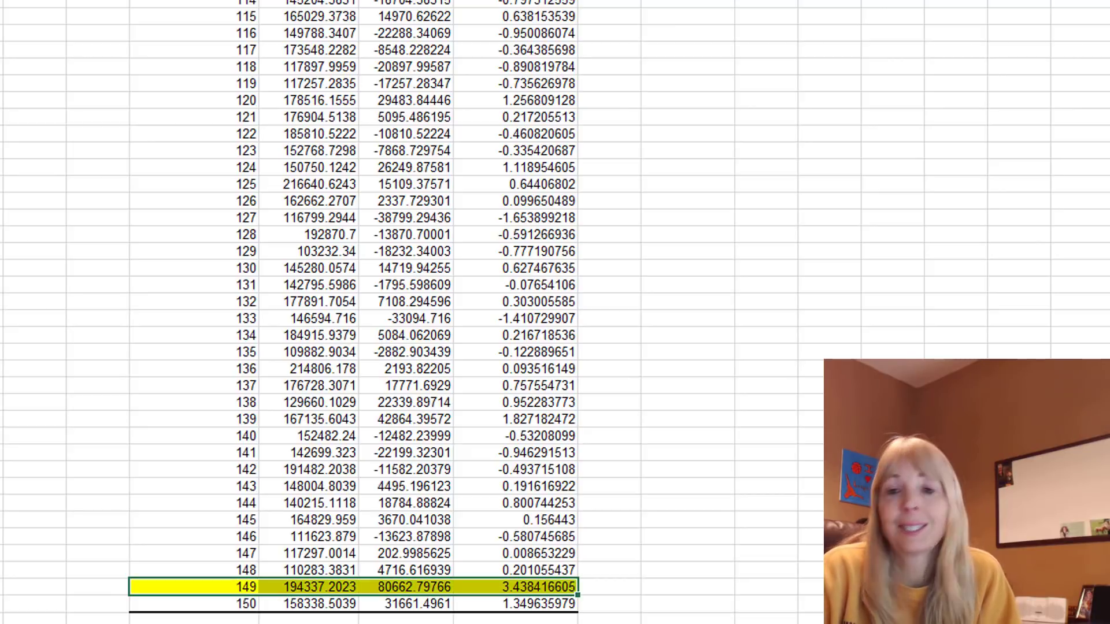
# Step: Review the highlighted outlier rows and return to observation 9 to examine its standard residual and observation number
pyautogui.scroll(16, 699, 112)
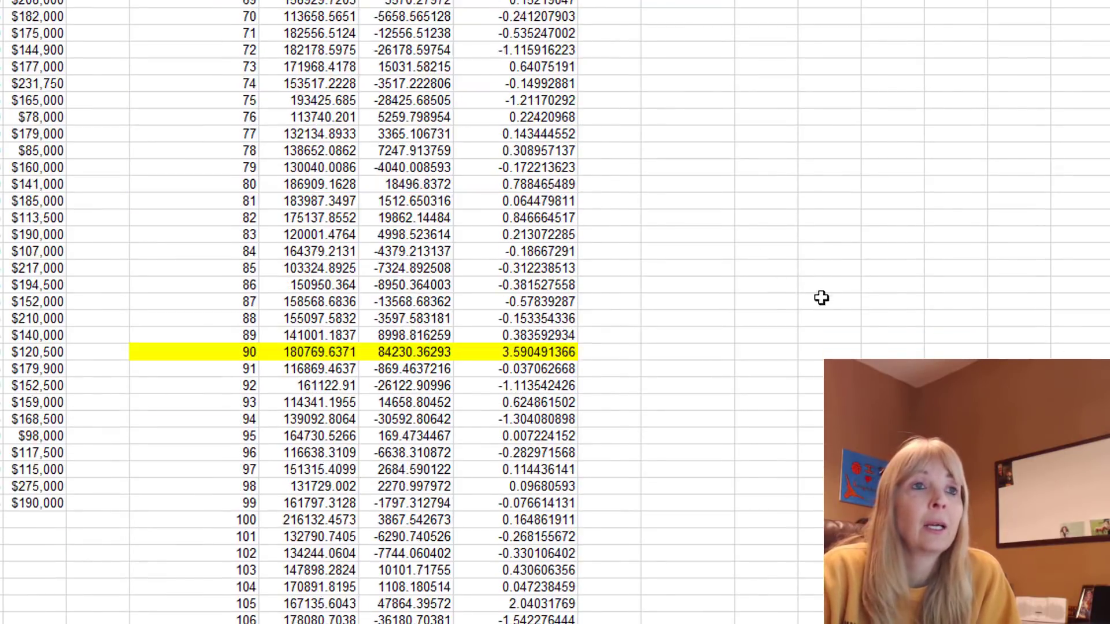
pyautogui.scroll(20, 719, 375)
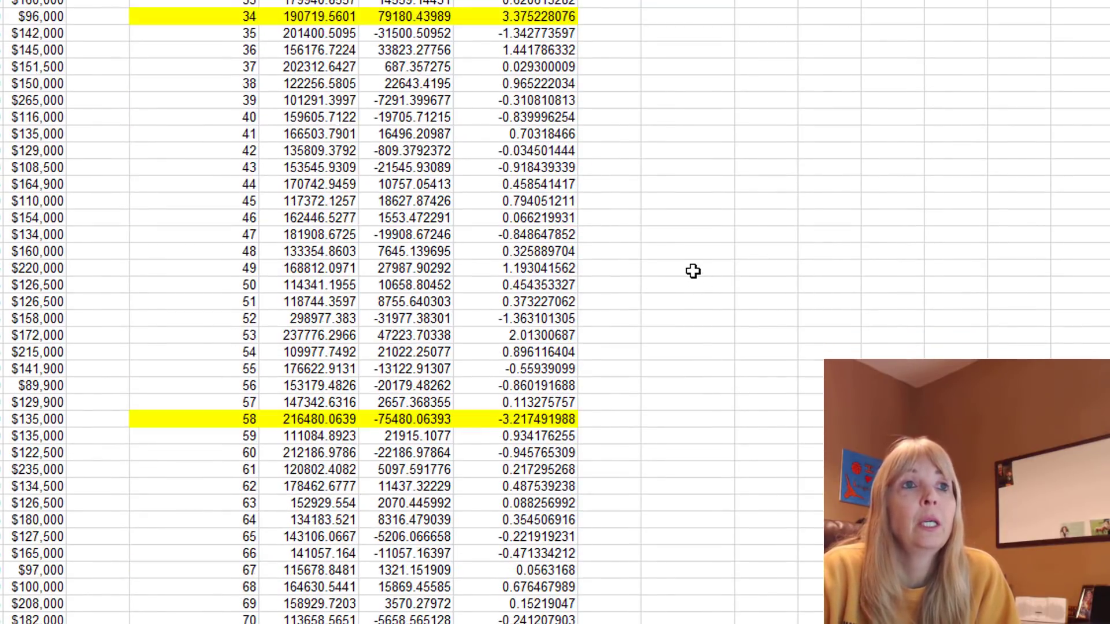
pyautogui.scroll(5, 687, 254)
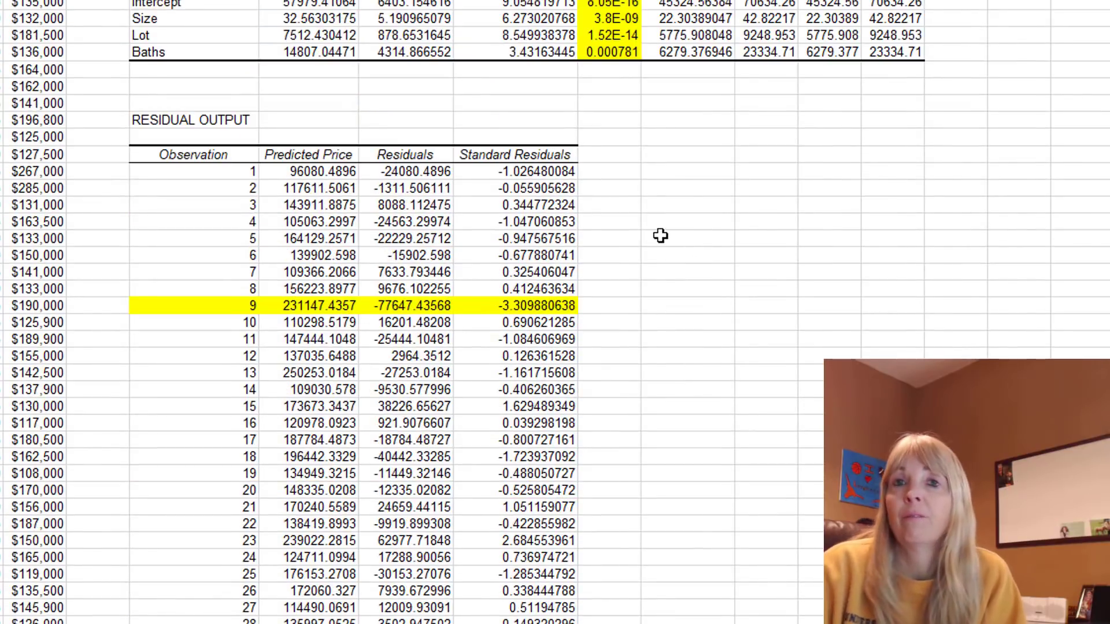
pyautogui.click(551, 307)
pyautogui.click(332, 395)
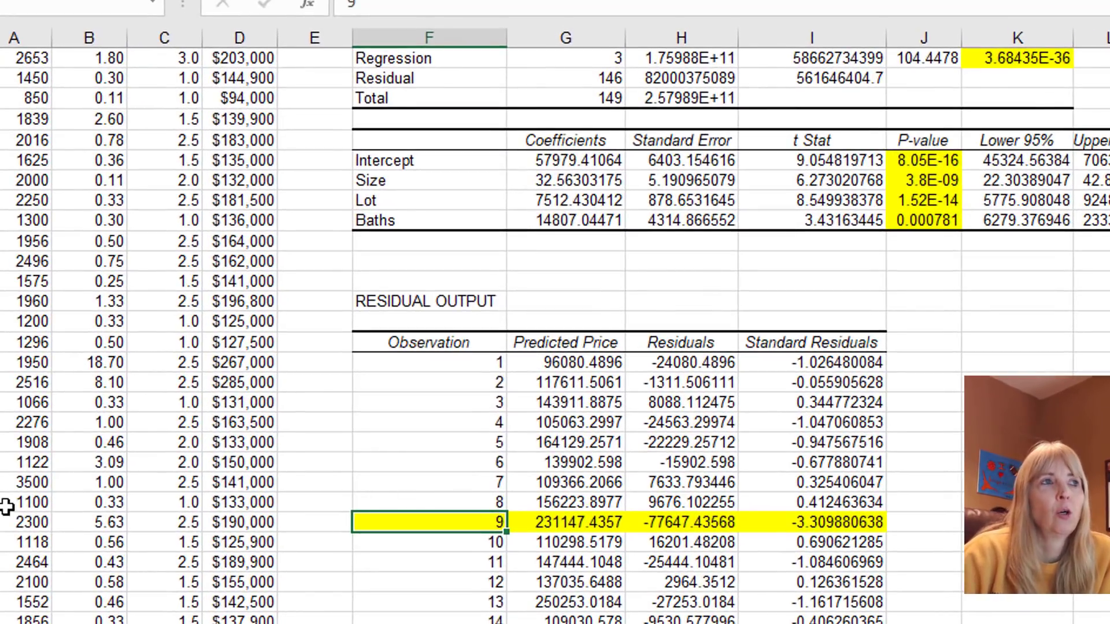
# Step: Fill observation 9's home data row, Size 3700 through Price $153,500, with yellow
pyautogui.scroll(13, 85, 437)
pyautogui.scroll(1, 29, 232)
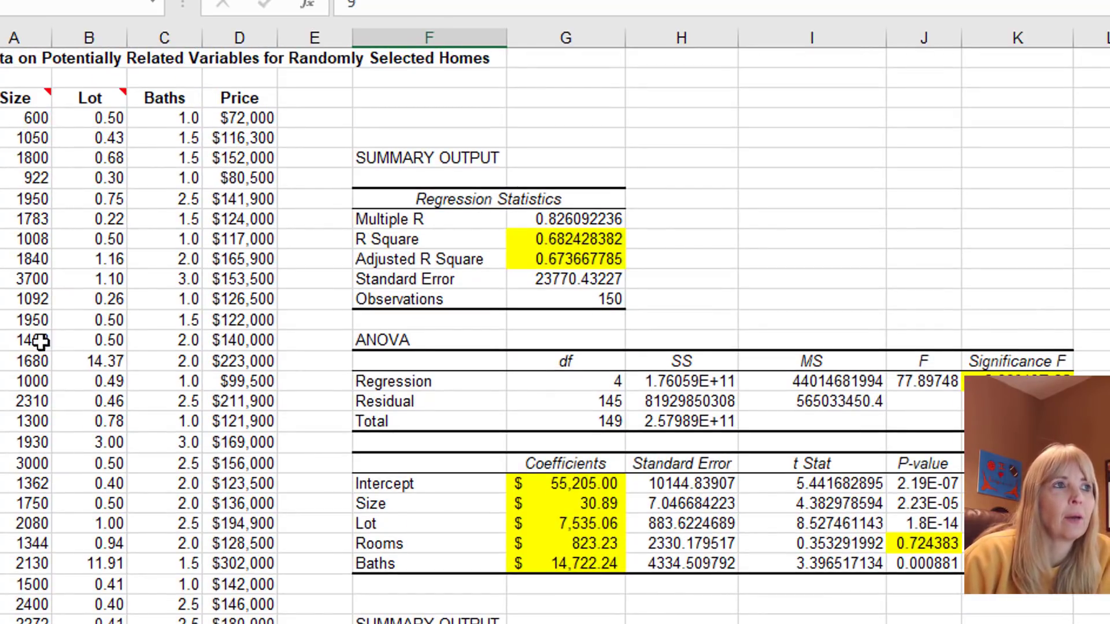
pyautogui.click(30, 278)
pyautogui.moveTo(30, 278); pyautogui.dragTo(236, 276)
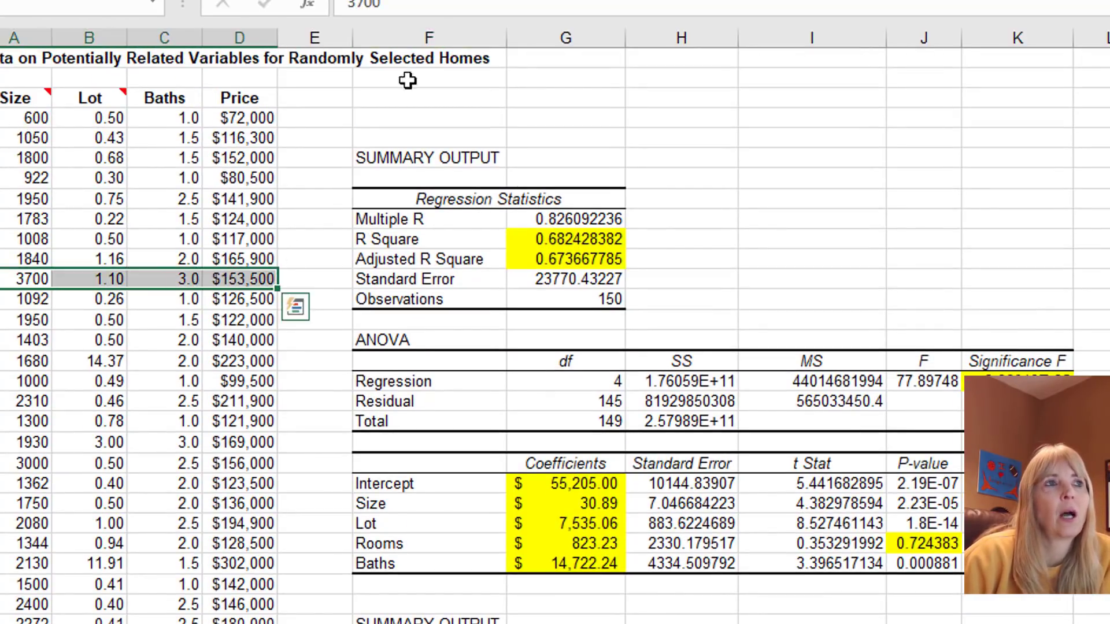
pyautogui.click(393, 1)
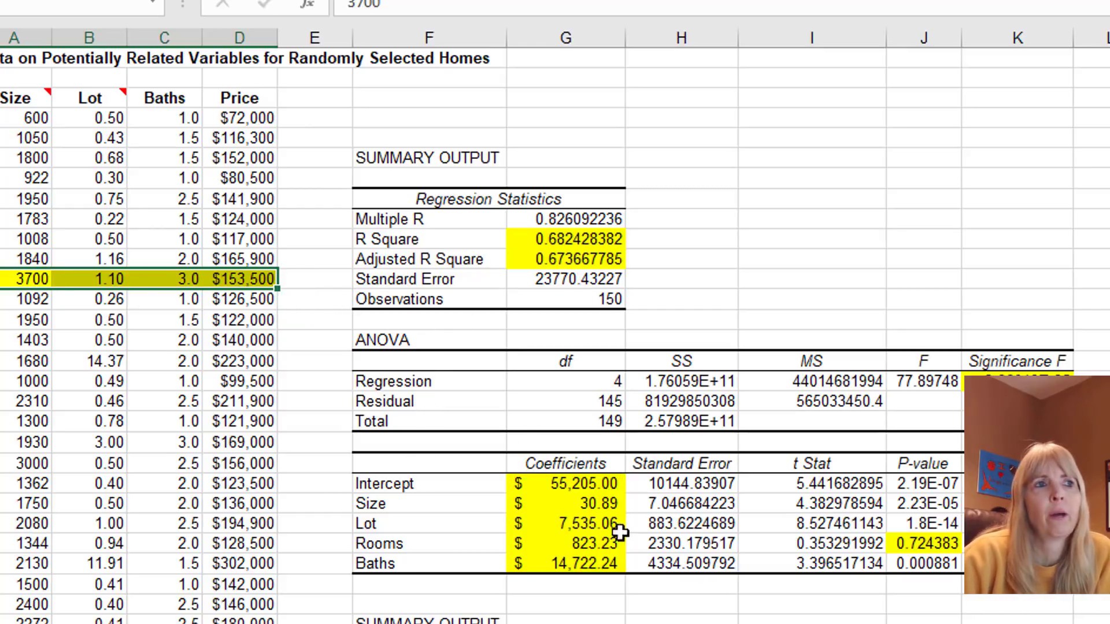
# Step: Examine observation 9's standard residual in the residual output and compare it with its row in the home data
pyautogui.scroll(-7, 618, 532)
pyautogui.scroll(-9, 734, 618)
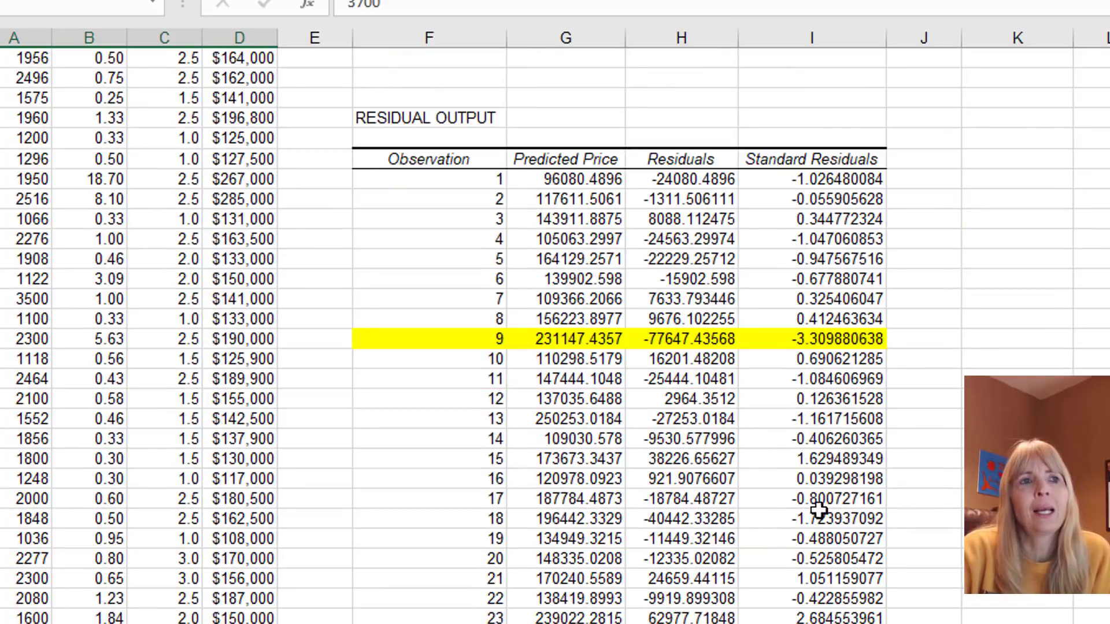
pyautogui.click(823, 342)
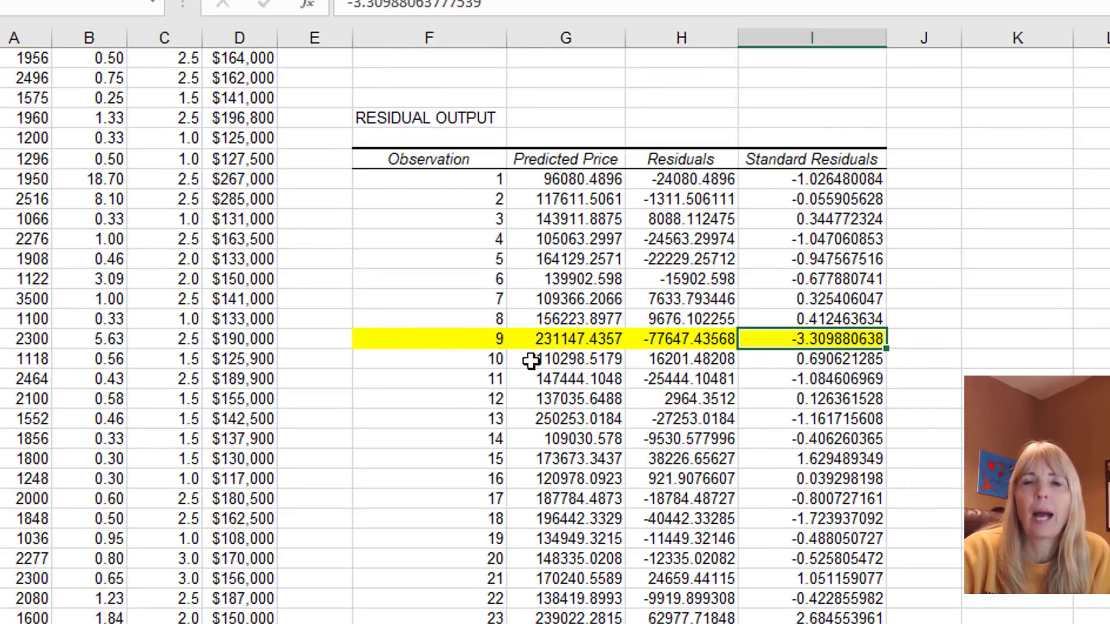
pyautogui.click(413, 341)
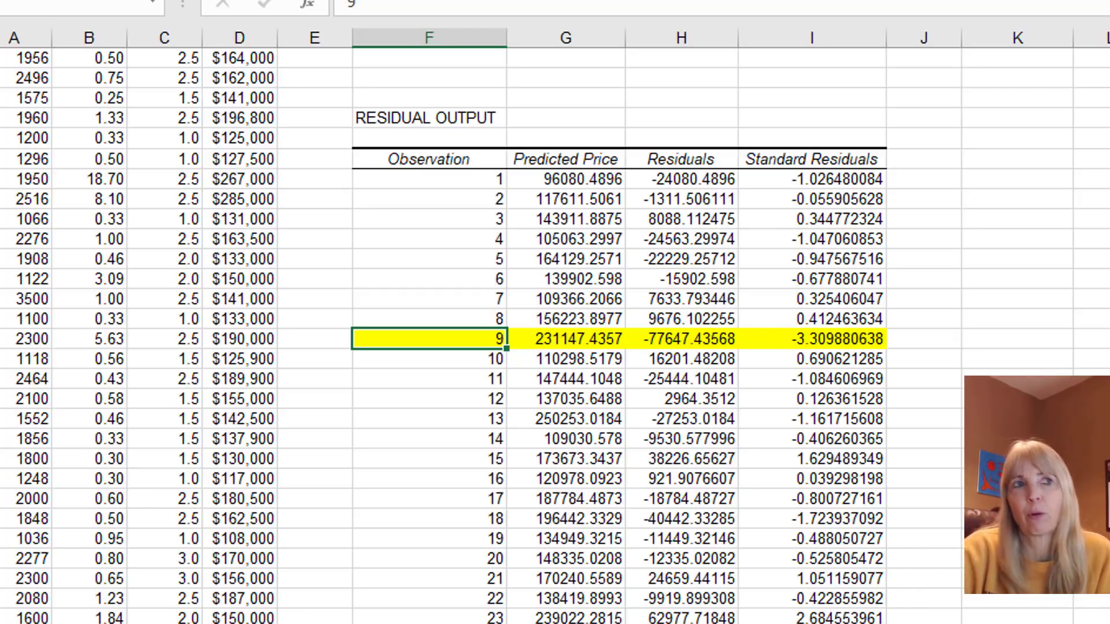
pyautogui.scroll(7, 993, 362)
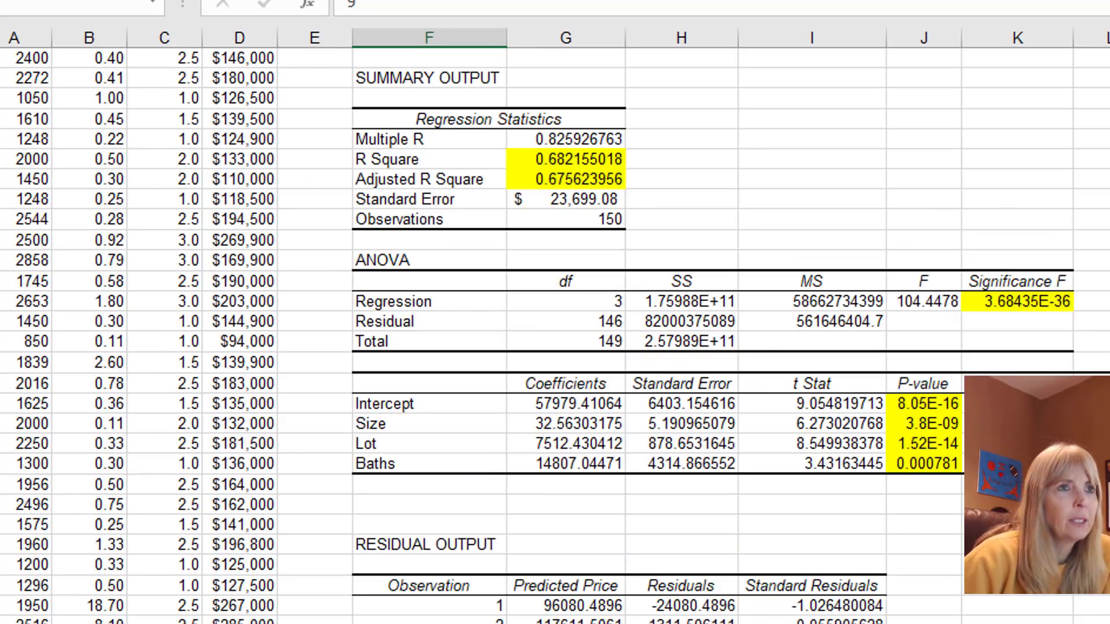
pyautogui.scroll(6, 890, 457)
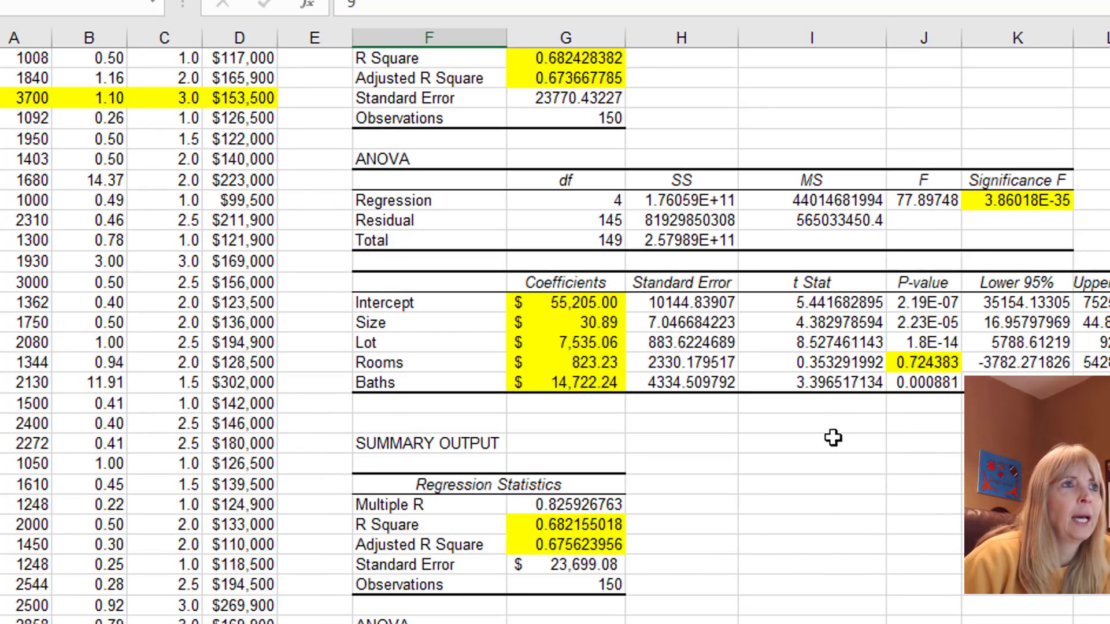
# Step: Delete observation 149's Size to Price cells (Size 2820) from the home data, shifting the cells up
pyautogui.scroll(-20, 635, 463)
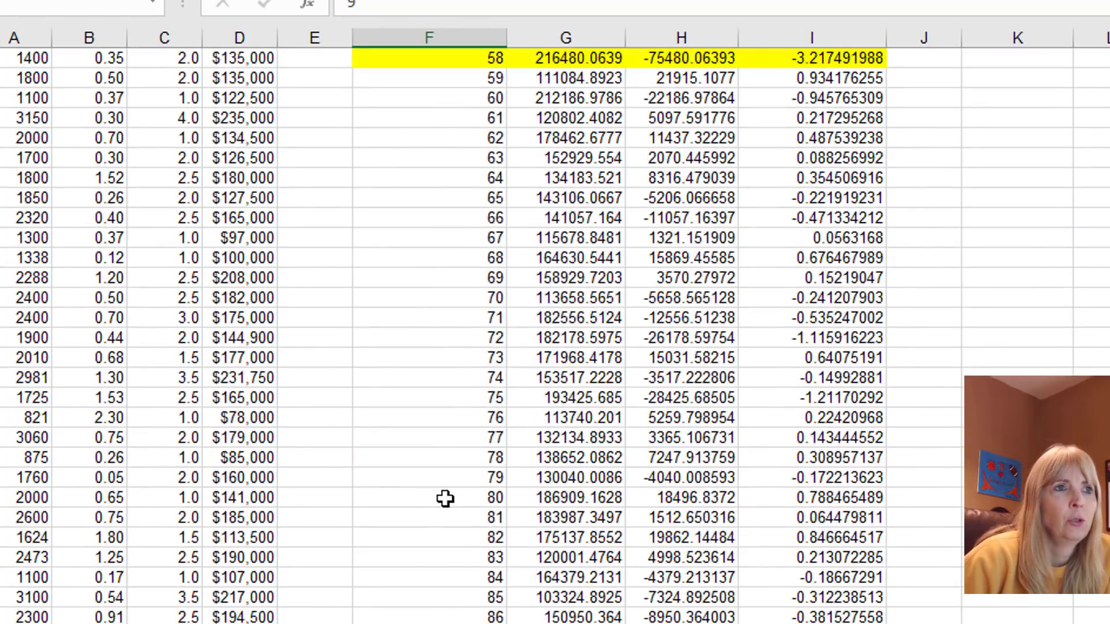
pyautogui.scroll(-20, 445, 498)
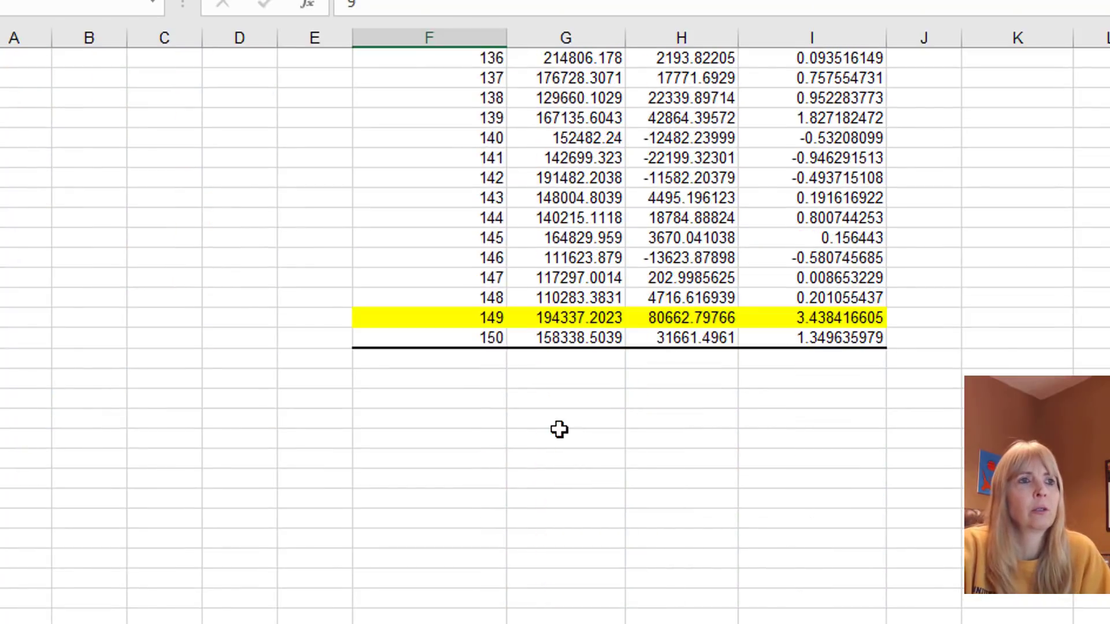
pyautogui.scroll(4, 558, 429)
pyautogui.scroll(6, 565, 488)
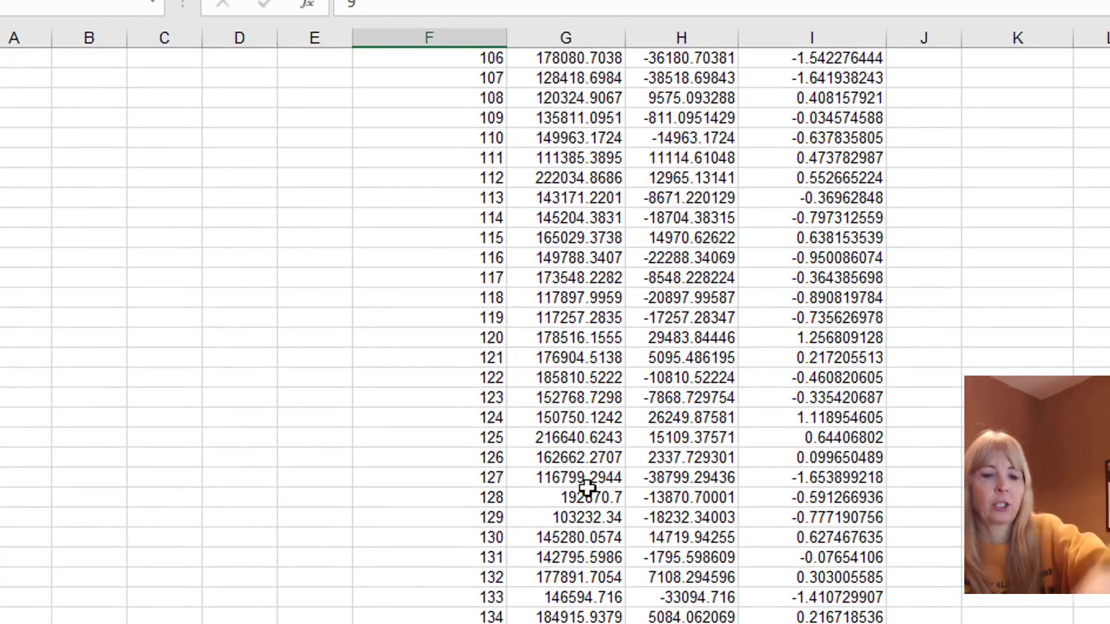
pyautogui.scroll(13, 86, 335)
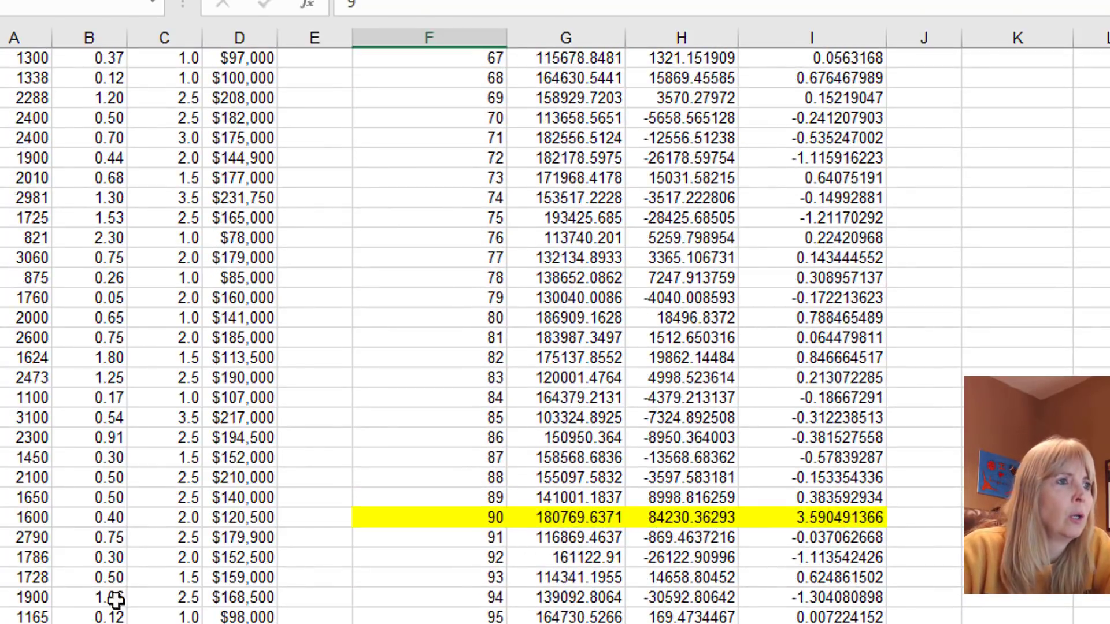
pyautogui.moveTo(26, 623); pyautogui.dragTo(239, 623)
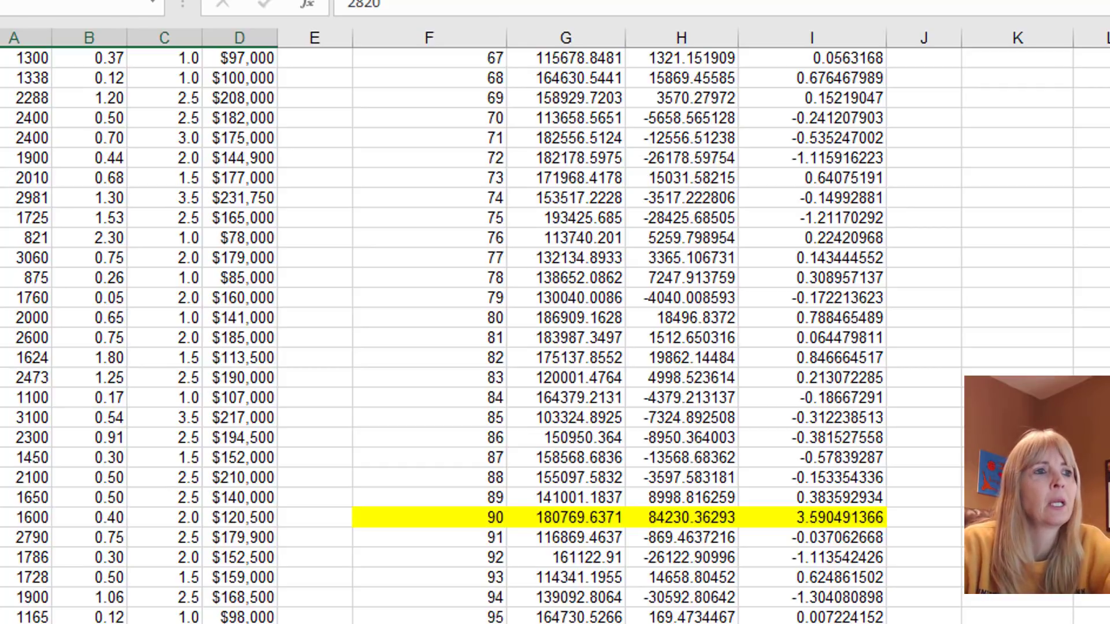
pyautogui.rightClick(235, 172)
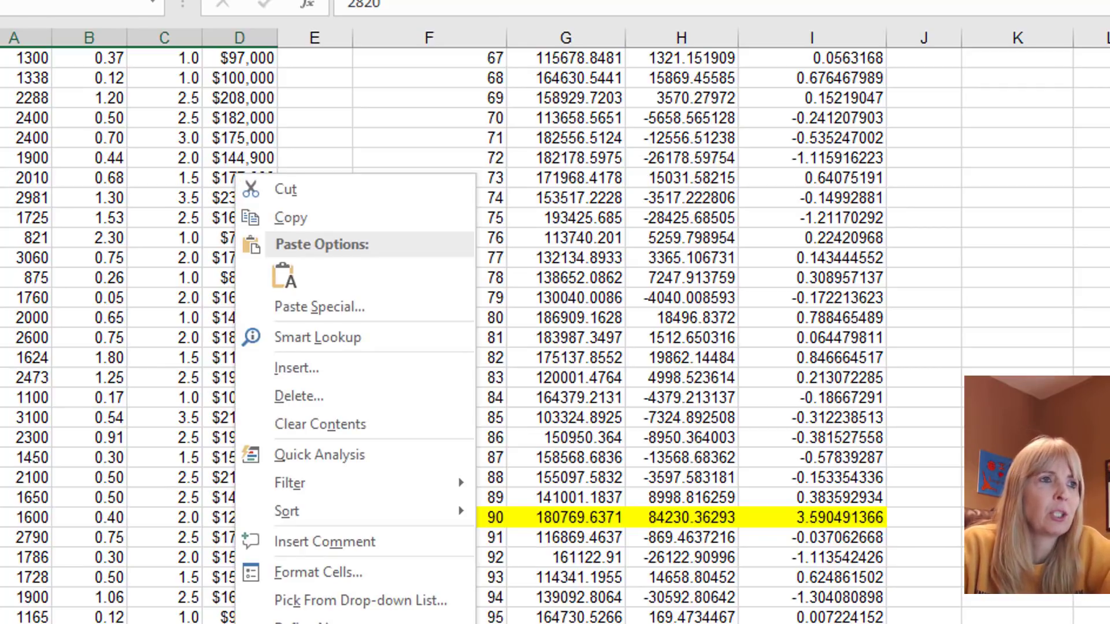
pyautogui.click(334, 398)
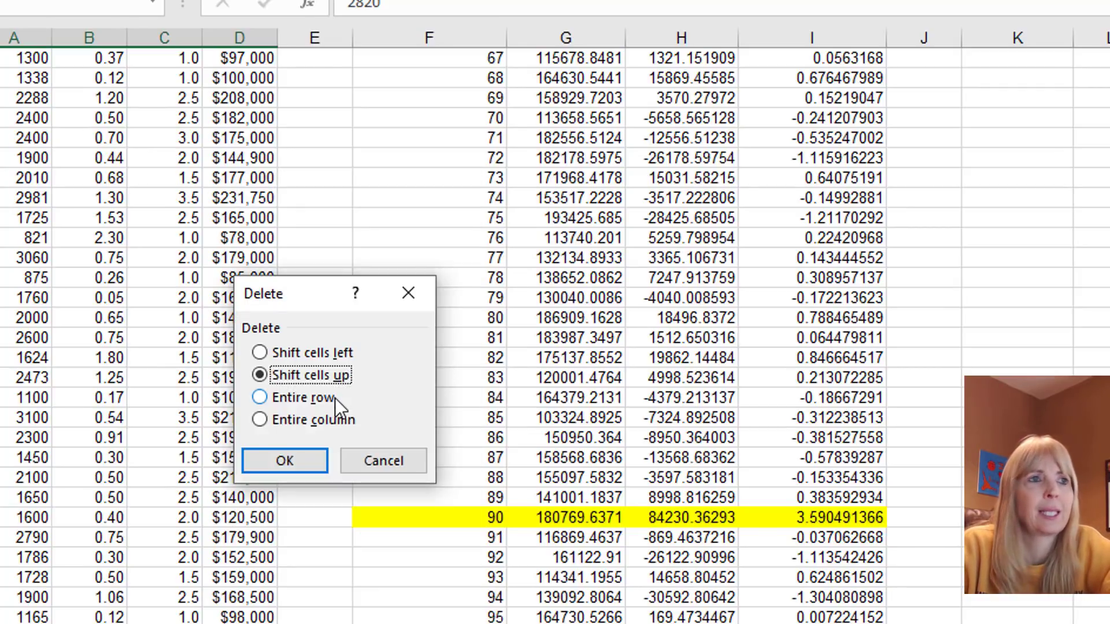
pyautogui.click(307, 453)
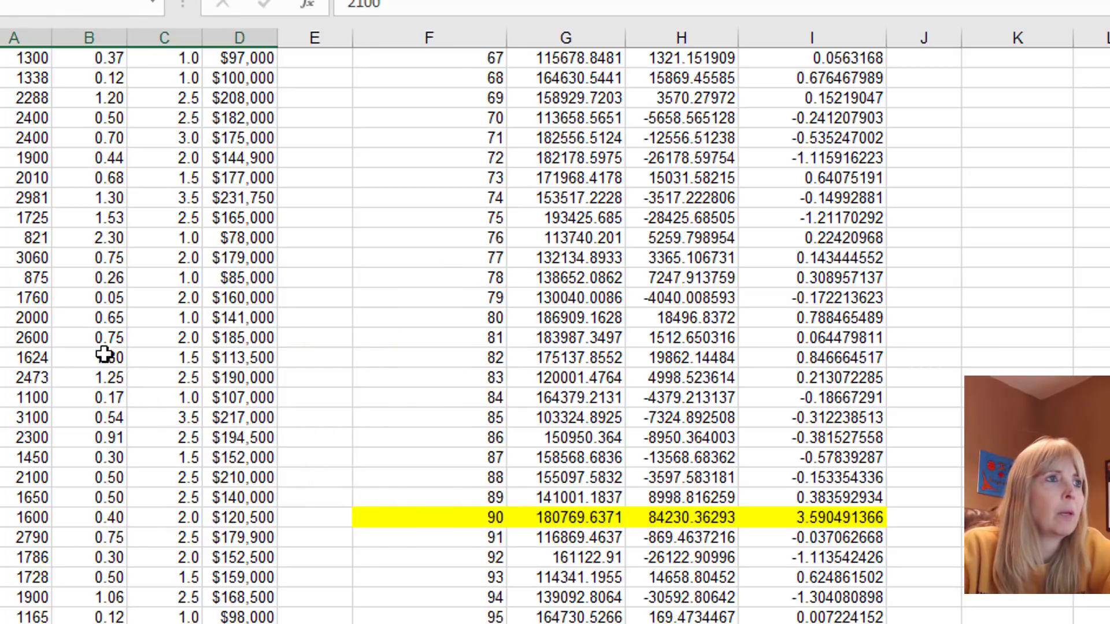
# Step: Delete observation 90's home data cells (Size 2400, Lot 2.00, Baths 2.0, Price $265,000), shifting the cells up
pyautogui.scroll(10, 24, 289)
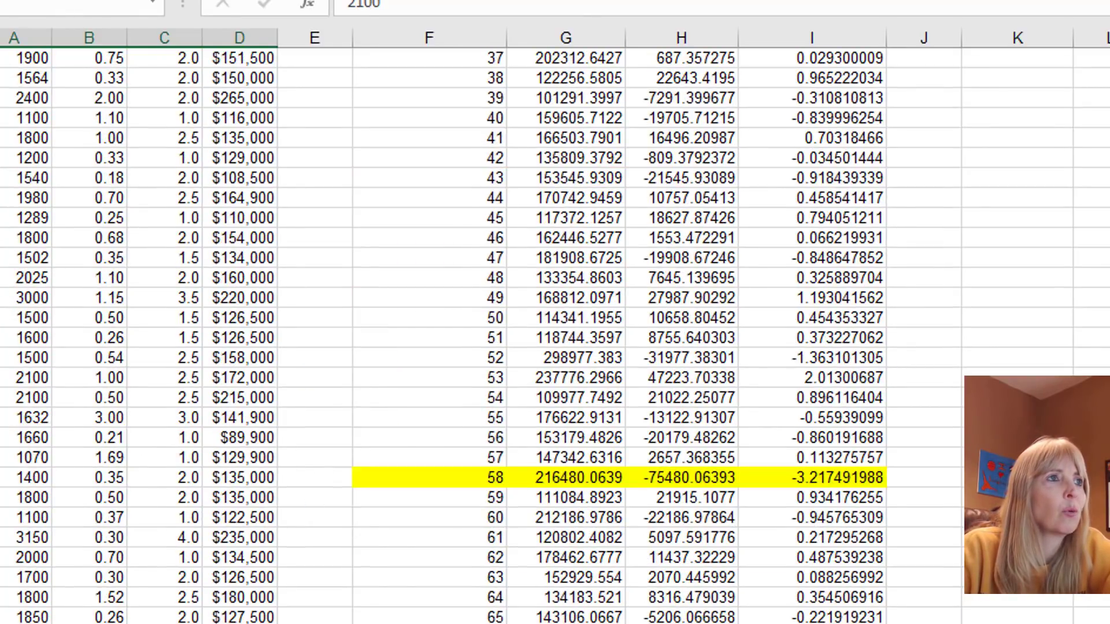
pyautogui.moveTo(7, 97); pyautogui.dragTo(232, 101)
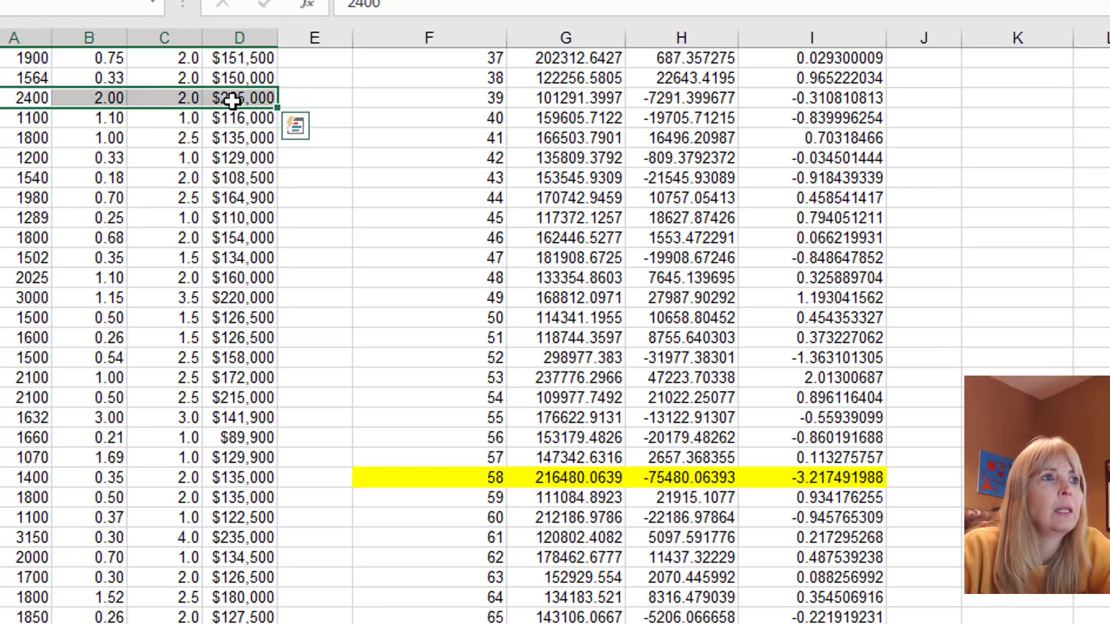
pyautogui.scroll(2, 260, 121)
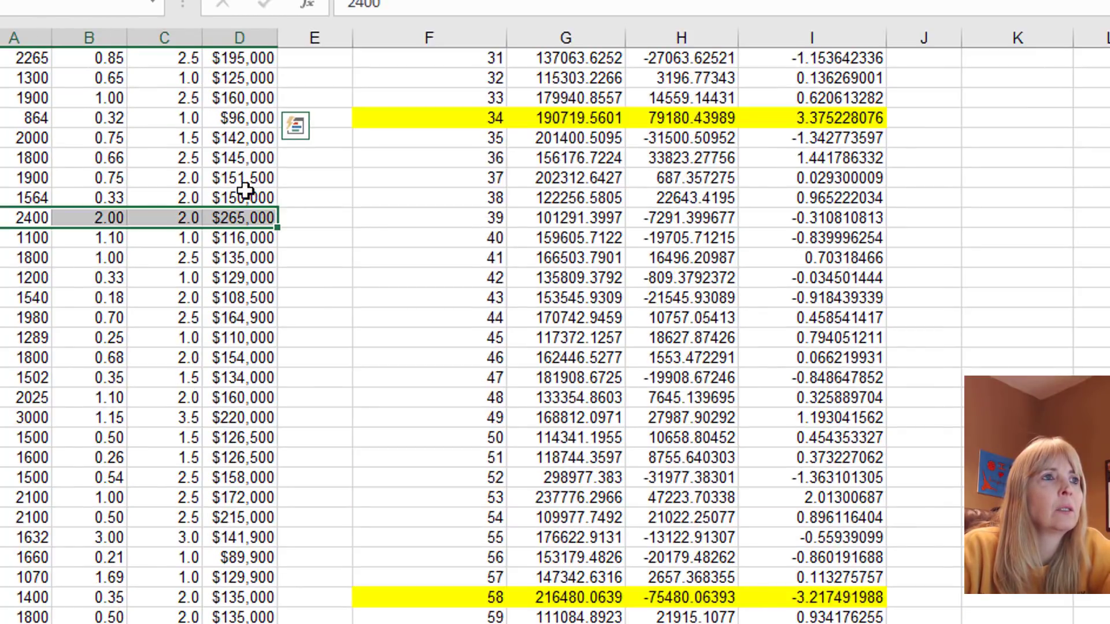
pyautogui.rightClick(222, 220)
pyautogui.click(309, 444)
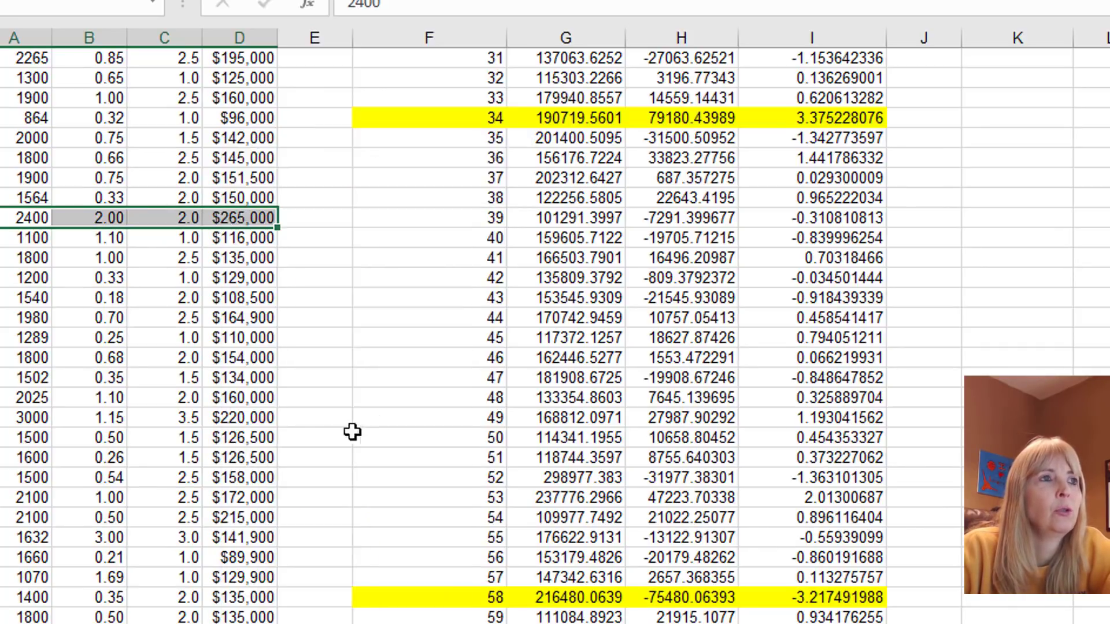
pyautogui.click(280, 496)
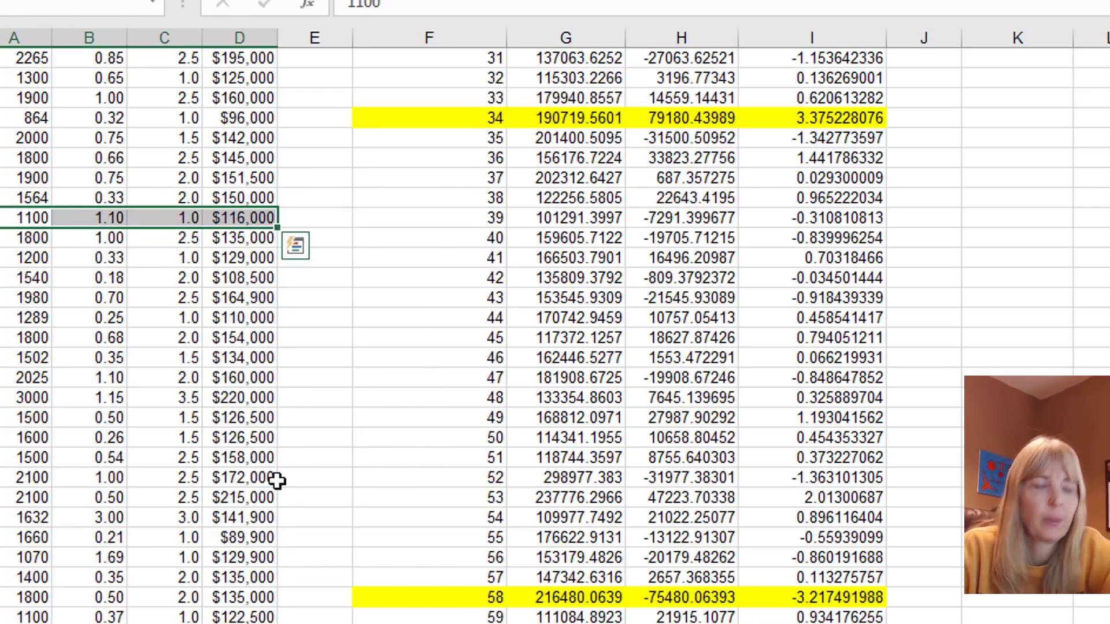
# Step: Delete observation 58's home data cells (Size 3500, Lot 1.00, Baths 2.5, Price $141,000), shifting the cells up
pyautogui.scroll(12, 260, 463)
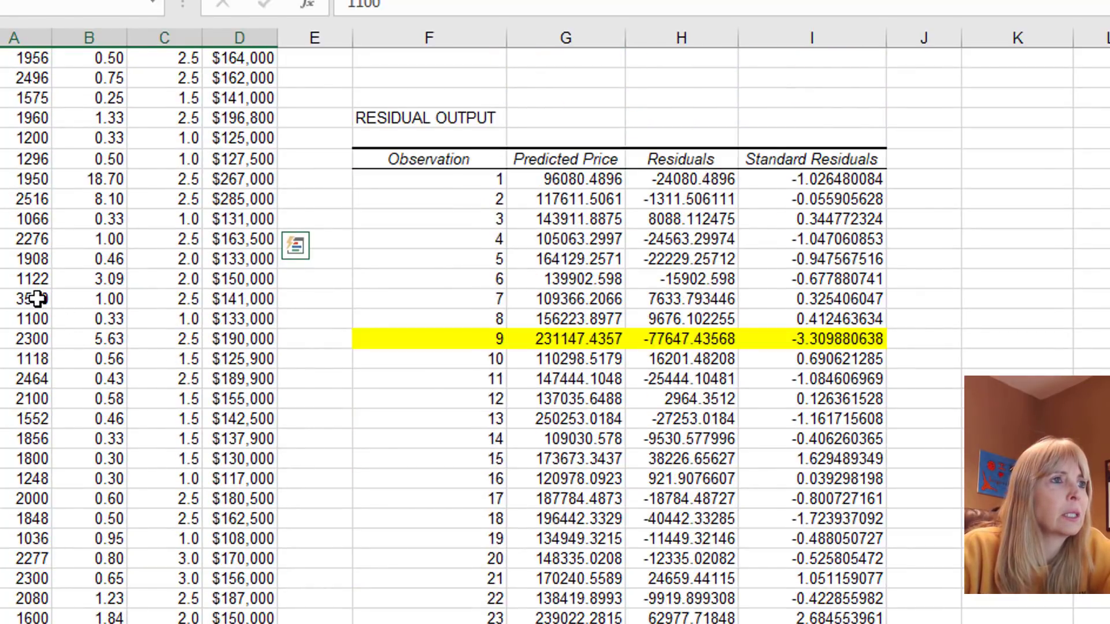
pyautogui.moveTo(37, 299); pyautogui.dragTo(228, 305)
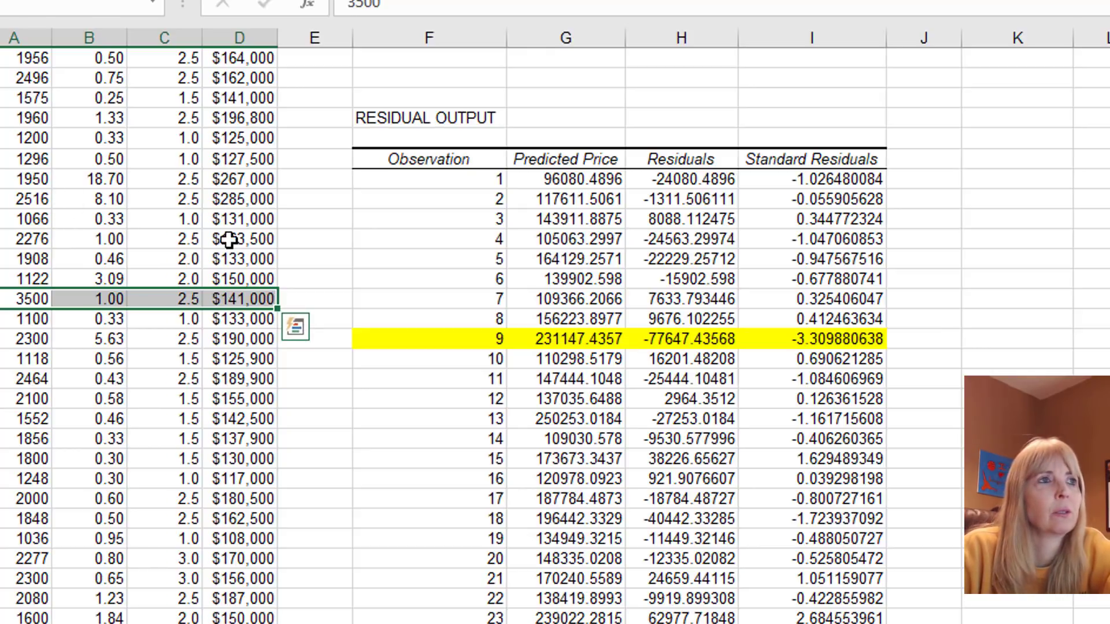
pyautogui.rightClick(243, 299)
pyautogui.click(289, 520)
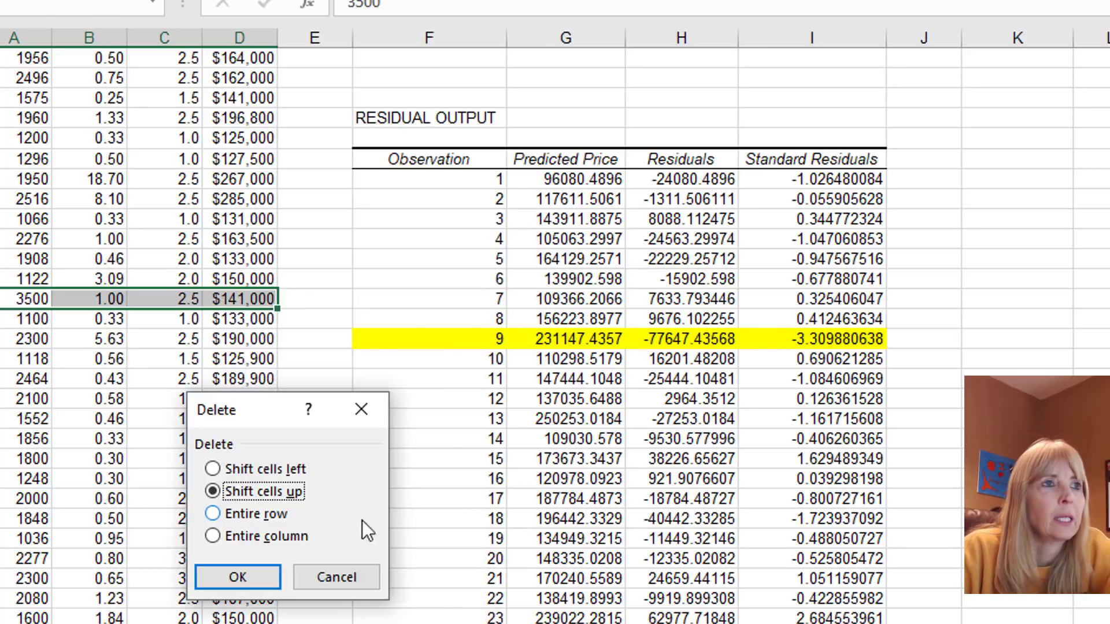
pyautogui.click(262, 572)
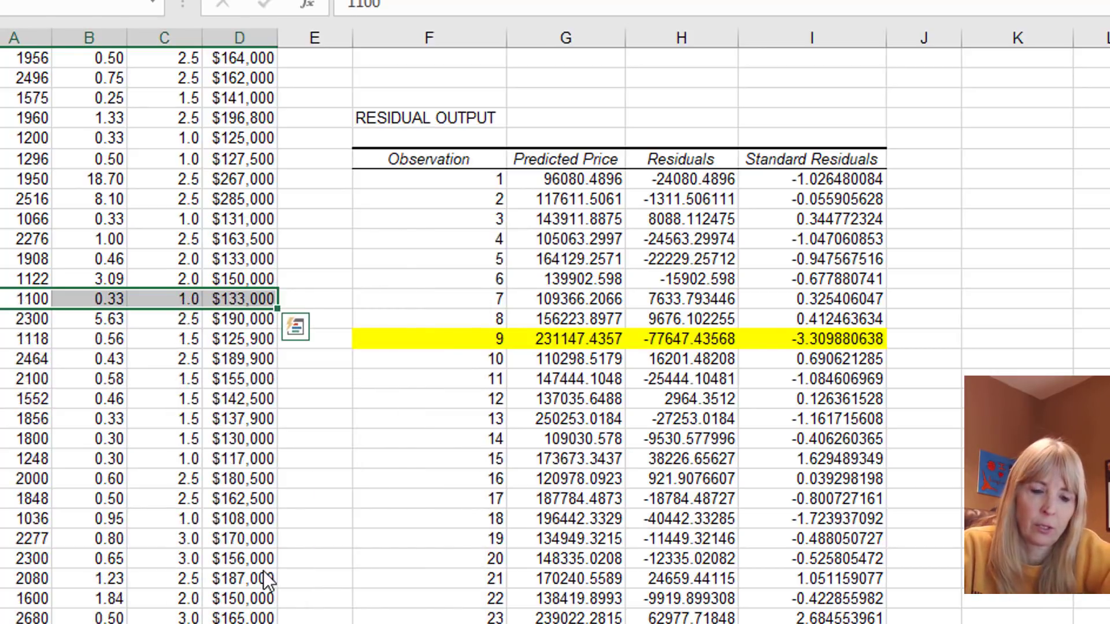
# Step: Delete observation 34's home data cells (Size 2500, Lot 0.92, Baths 3.0, Price $269,900), shifting the cells up
pyautogui.scroll(7, 278, 545)
pyautogui.scroll(5, 154, 540)
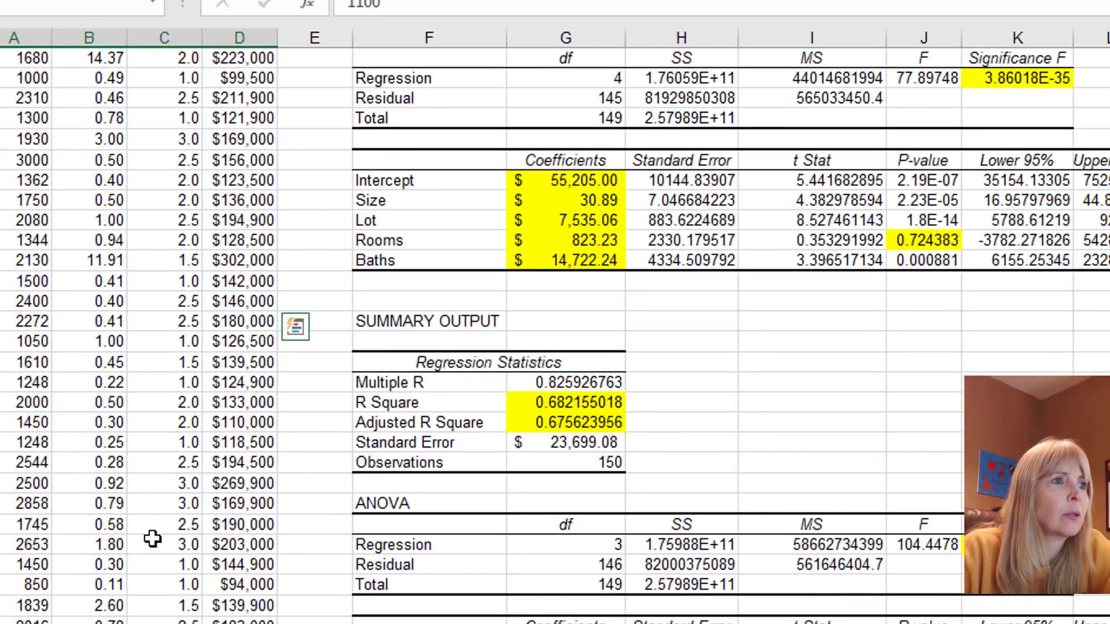
pyautogui.moveTo(19, 487); pyautogui.dragTo(231, 490)
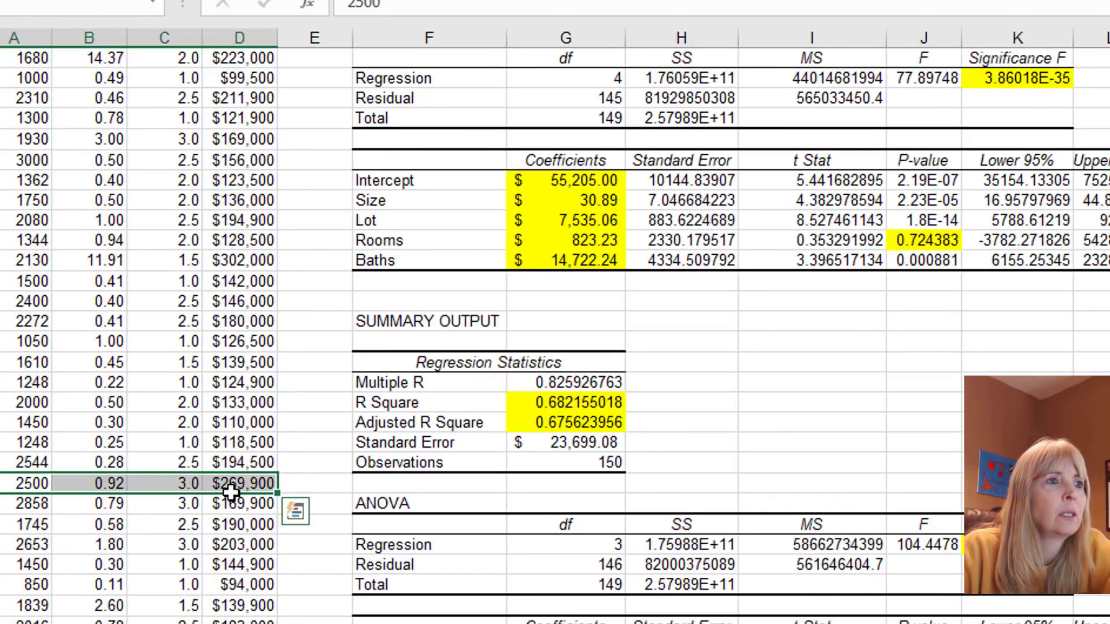
pyautogui.rightClick(223, 486)
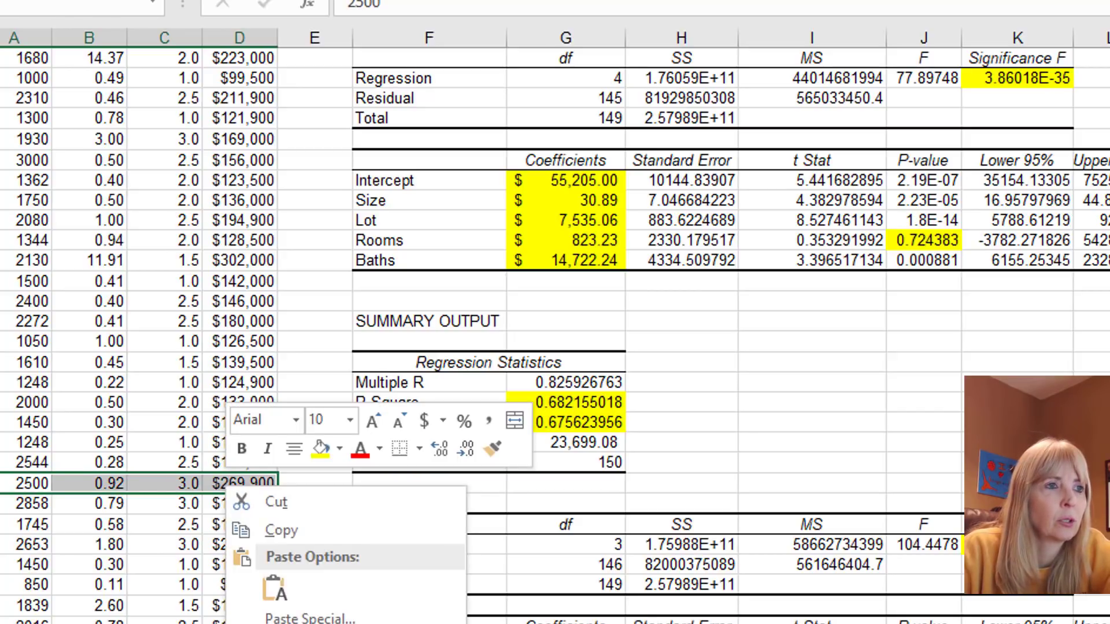
pyautogui.click(283, 623)
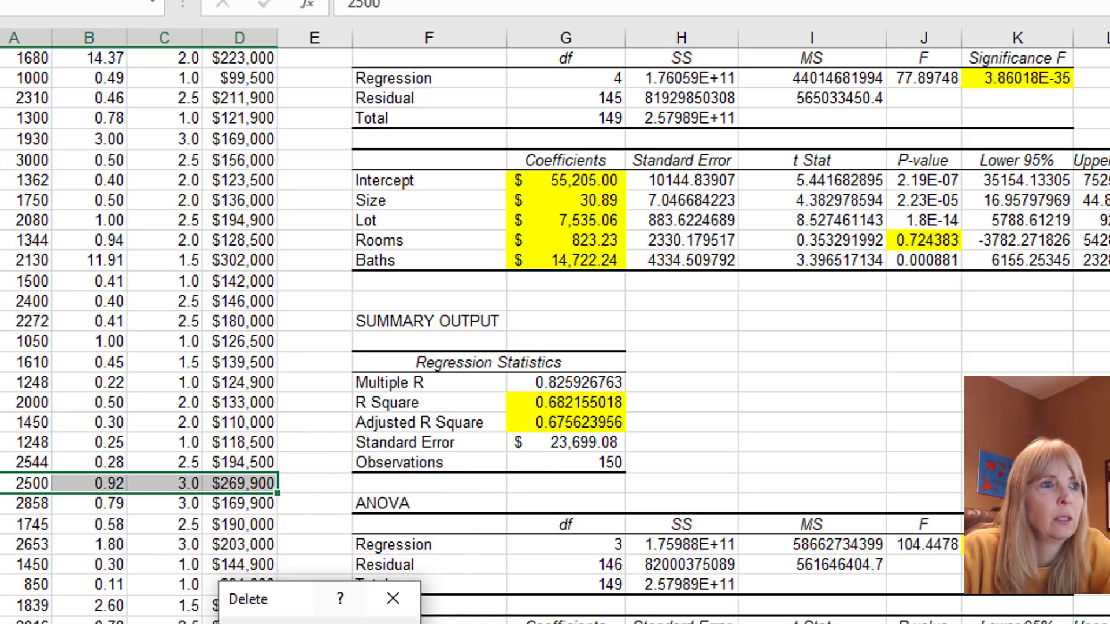
pyautogui.press('Return')
# Step: Delete observation 9's yellow home data cells (Size 3700, Lot 1.10, Baths 3.0, Price $153,500), shifting the cells up
pyautogui.scroll(5, 92, 422)
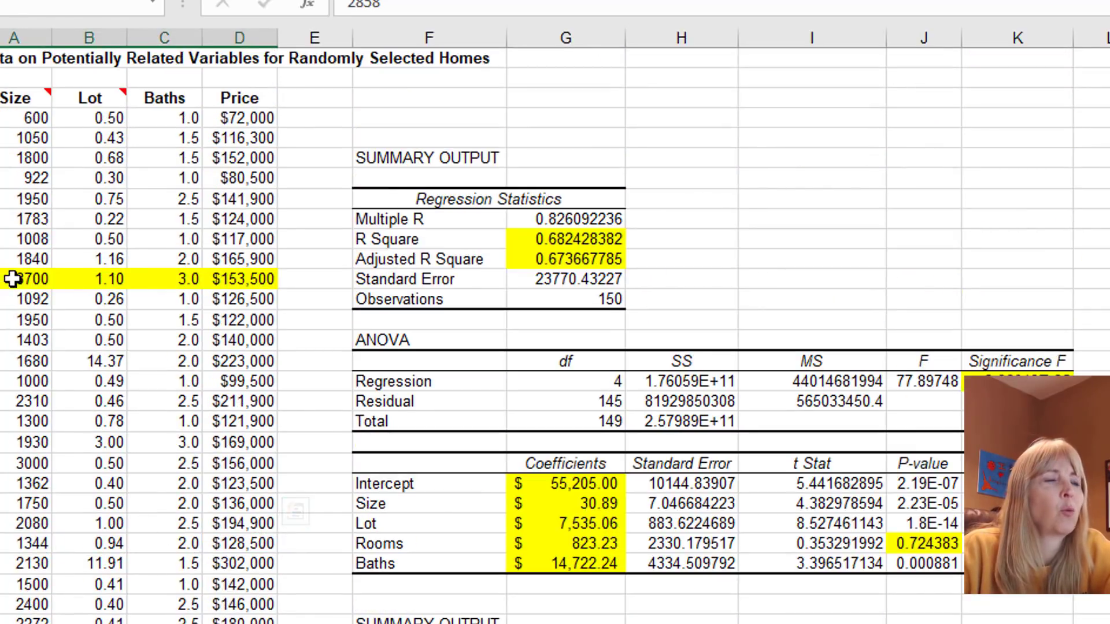
pyautogui.moveTo(13, 278)
pyautogui.mouseDown()
pyautogui.moveTo(191, 295)
pyautogui.moveTo(221, 279)
pyautogui.moveTo(29, 285)
pyautogui.mouseUp()
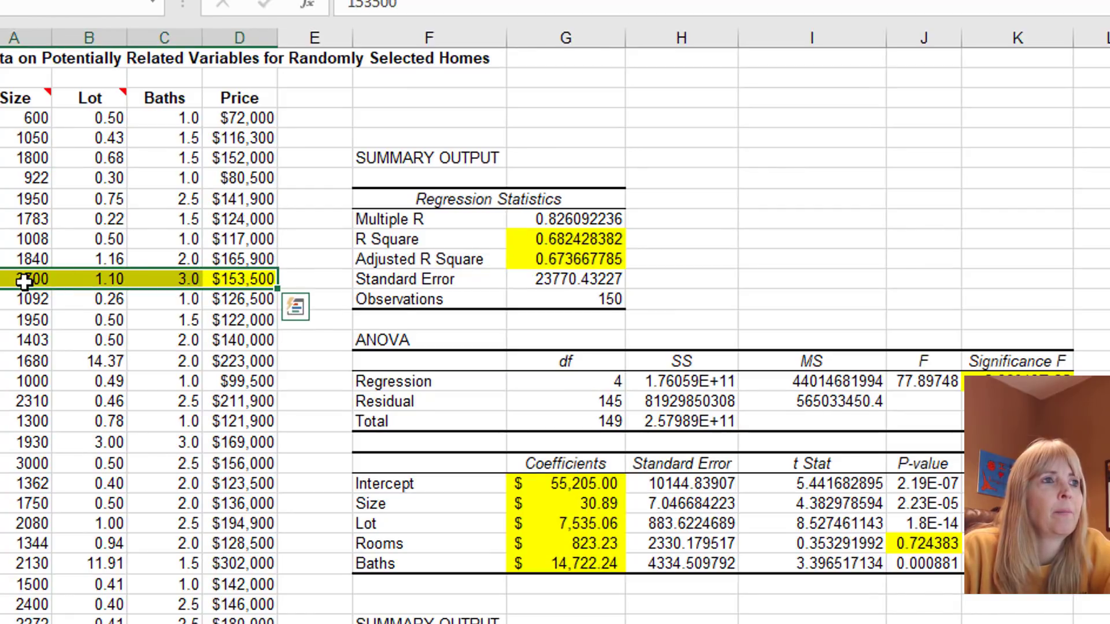
pyautogui.rightClick(24, 281)
pyautogui.click(117, 498)
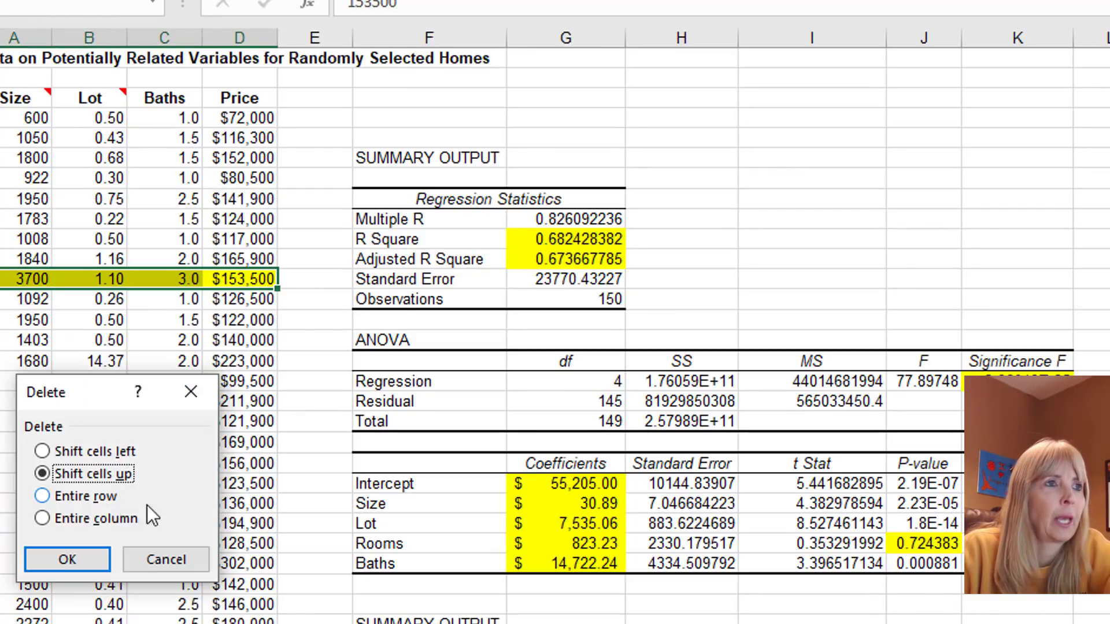
pyautogui.click(69, 556)
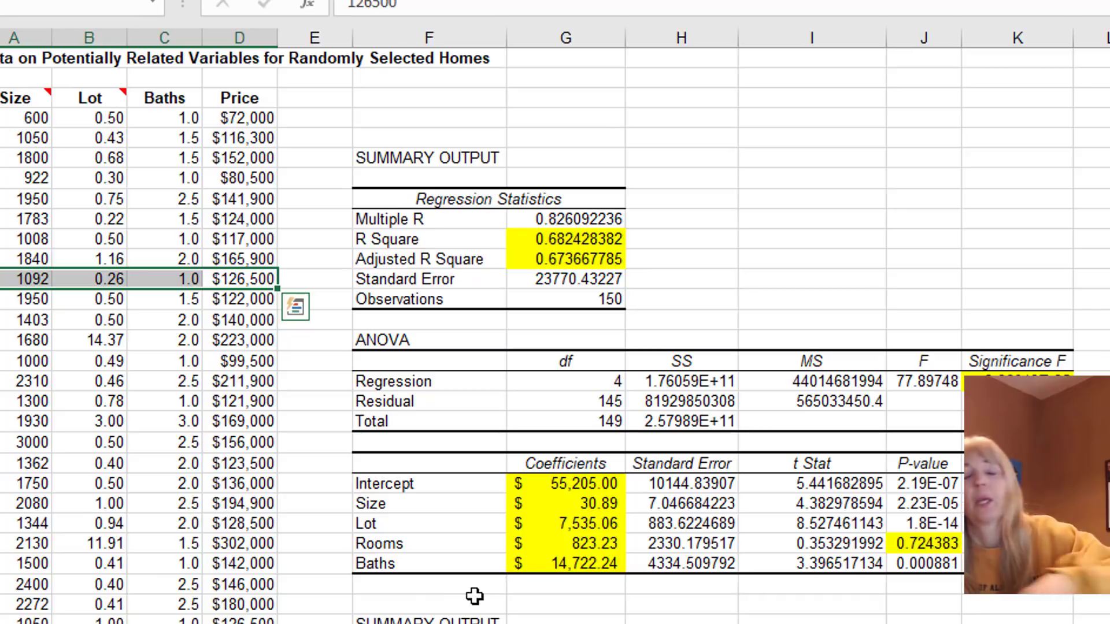
pyautogui.click(115, 238)
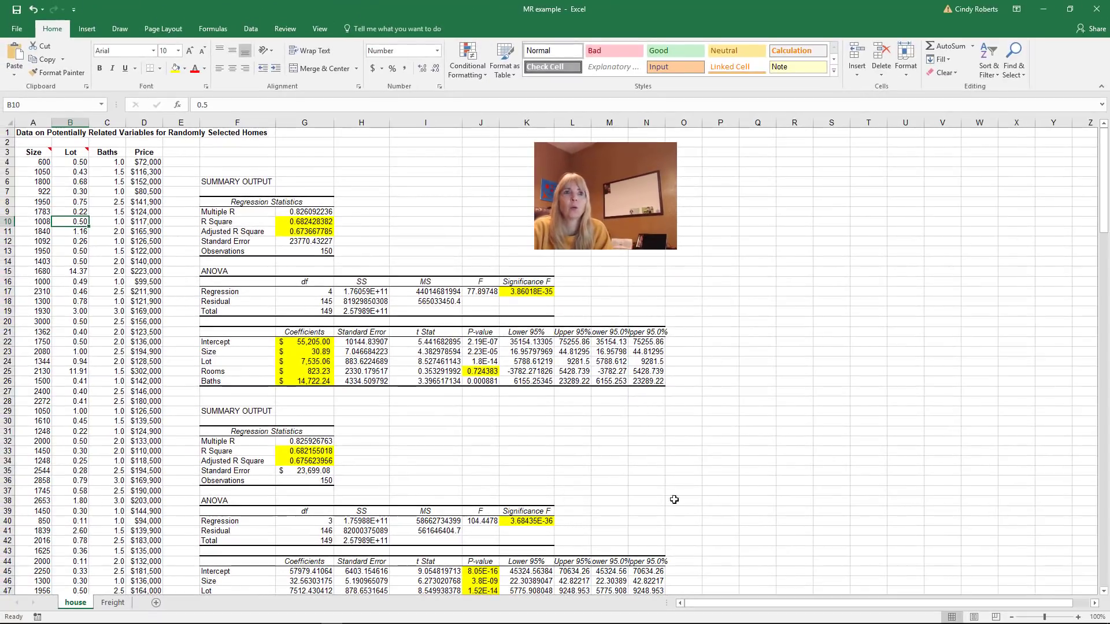
pyautogui.scroll(-11, 408, 354)
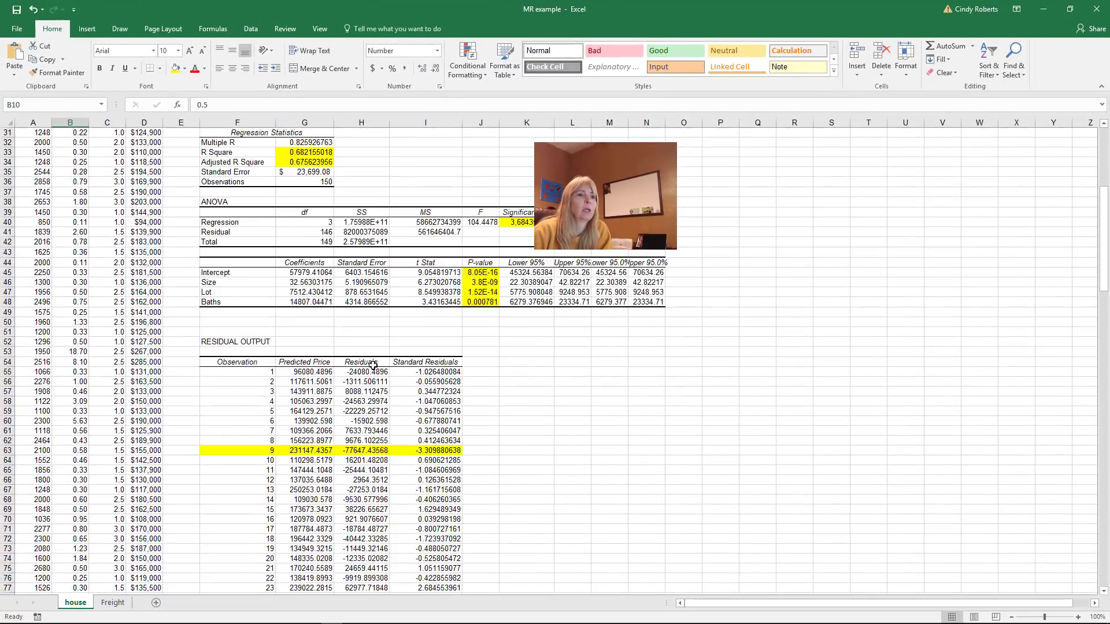
pyautogui.scroll(11, 407, 353)
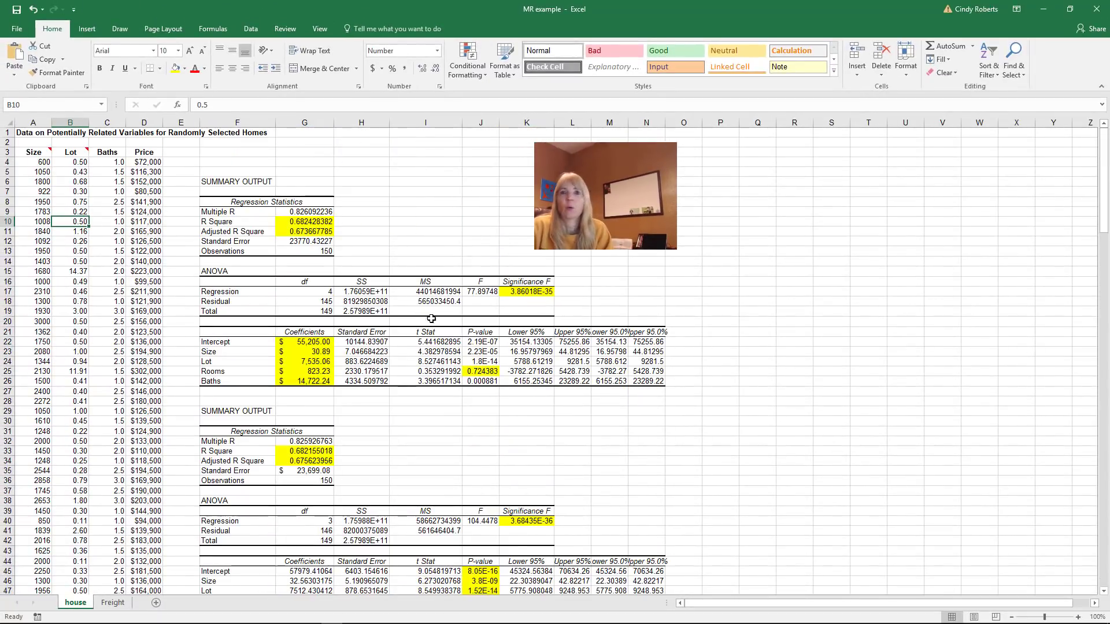
# Step: Start a Regression analysis and set its Input Y Range to the Price data in $D$3:$D$148
pyautogui.click(251, 29)
pyautogui.click(926, 48)
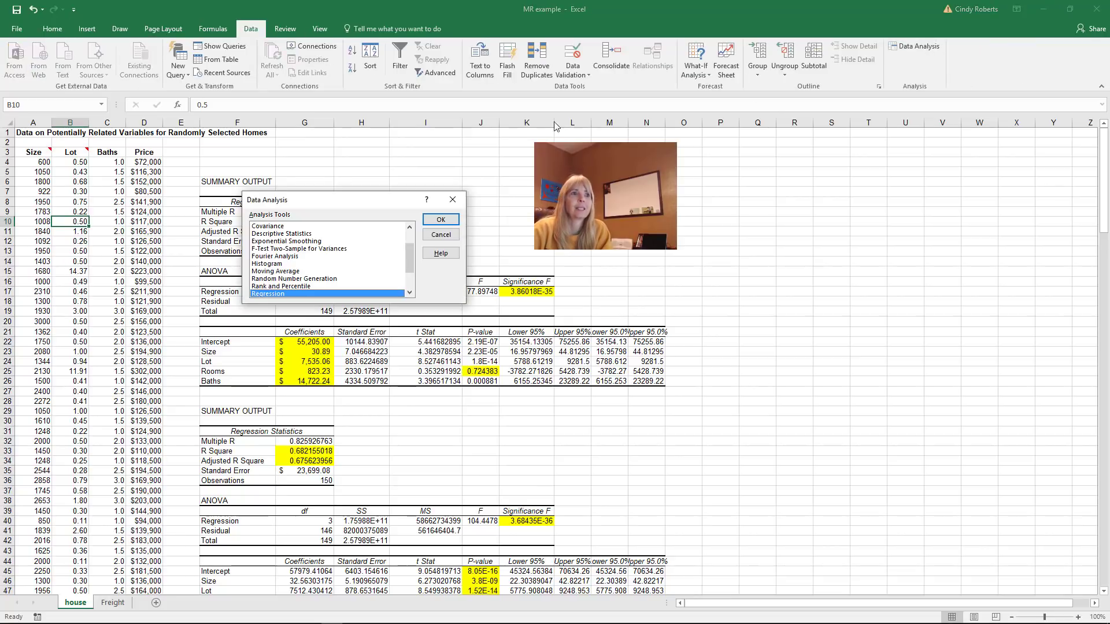
pyautogui.click(445, 220)
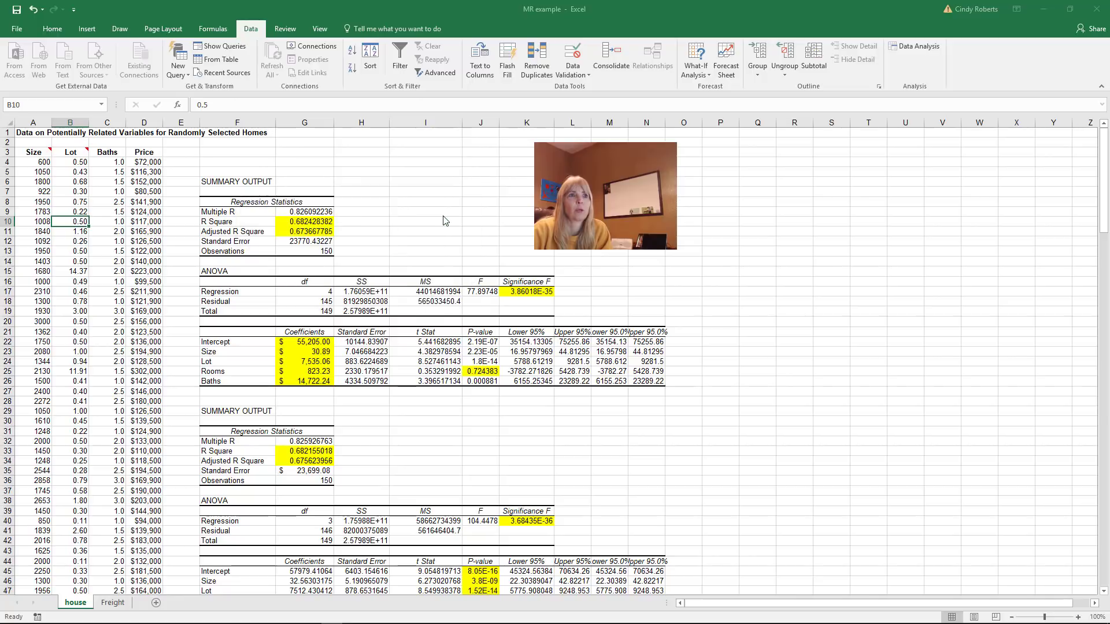
pyautogui.click(400, 176)
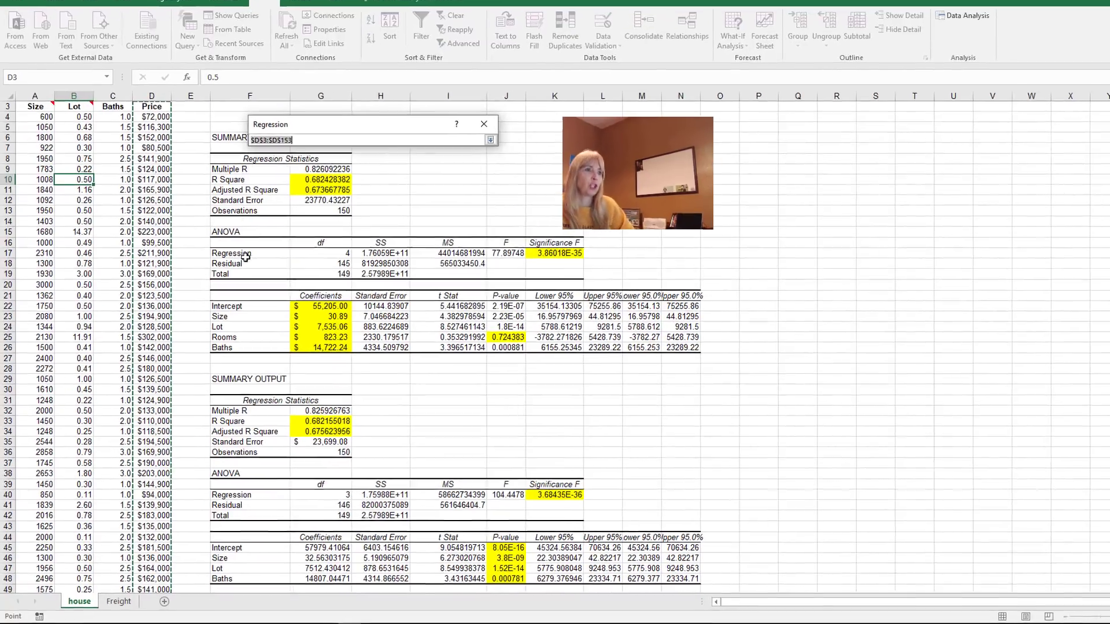
pyautogui.scroll(-20, 210, 394)
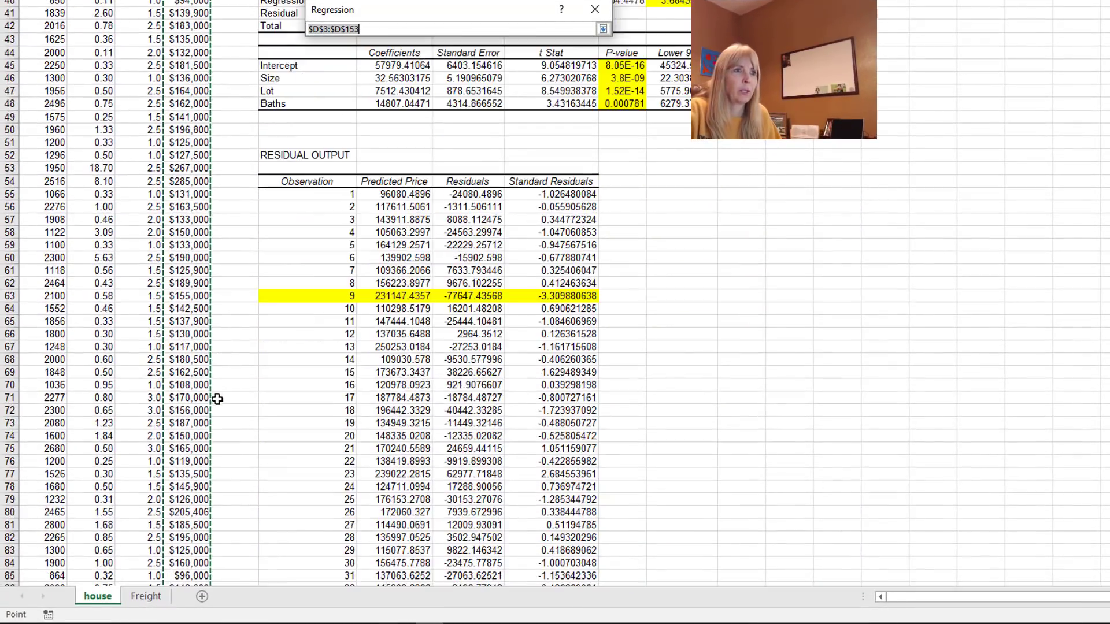
pyautogui.scroll(-18, 223, 389)
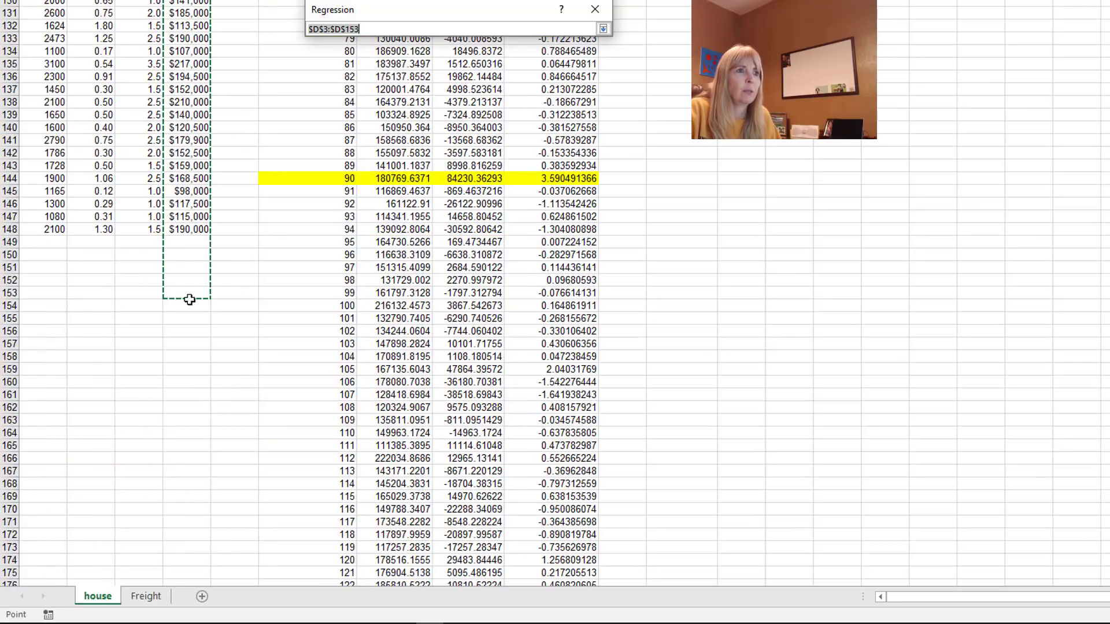
pyautogui.keyDown('shift'); pyautogui.click(191, 229); pyautogui.keyUp('shift')
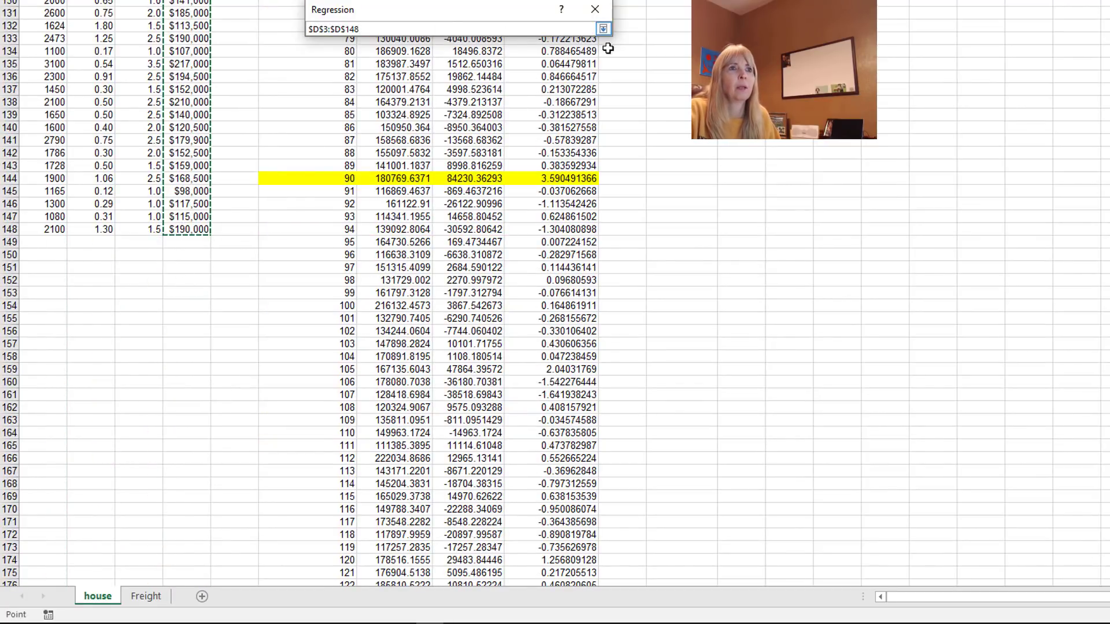
pyautogui.click(601, 30)
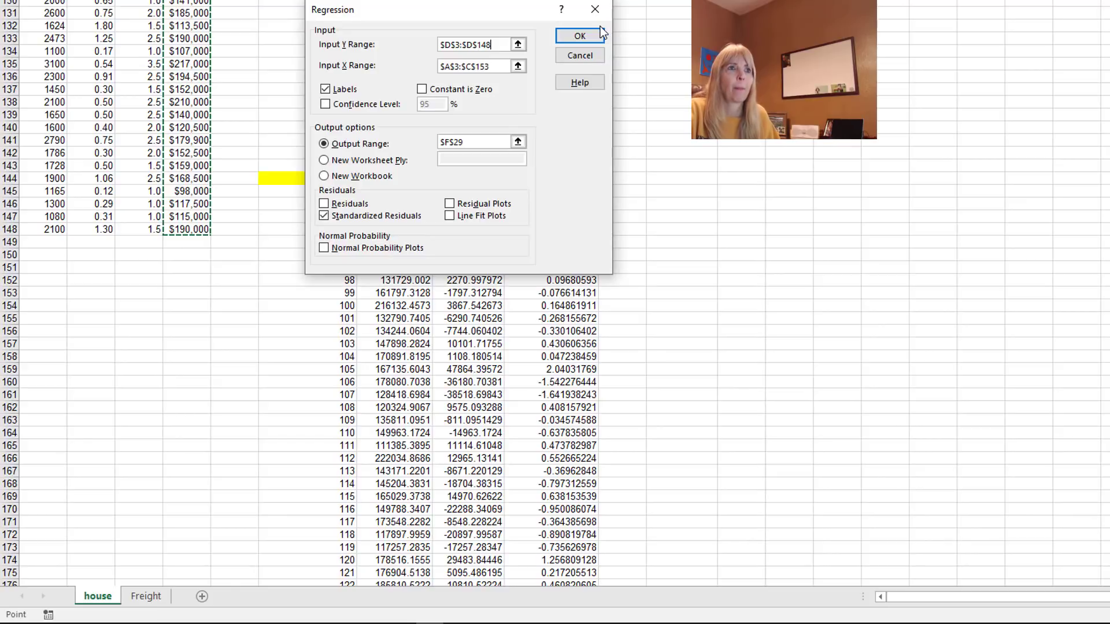
# Step: Set the regression's Input X Range to the Size, Lot and Baths data in $A$3:$C$148
pyautogui.click(518, 68)
pyautogui.scroll(-20, 124, 220)
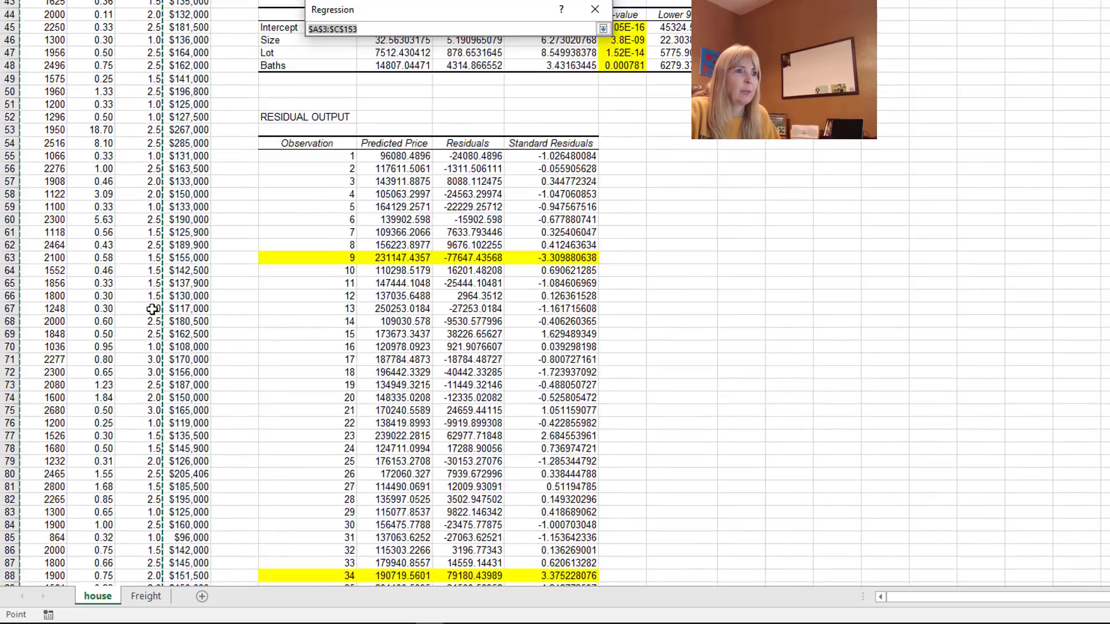
pyautogui.scroll(-7, 147, 332)
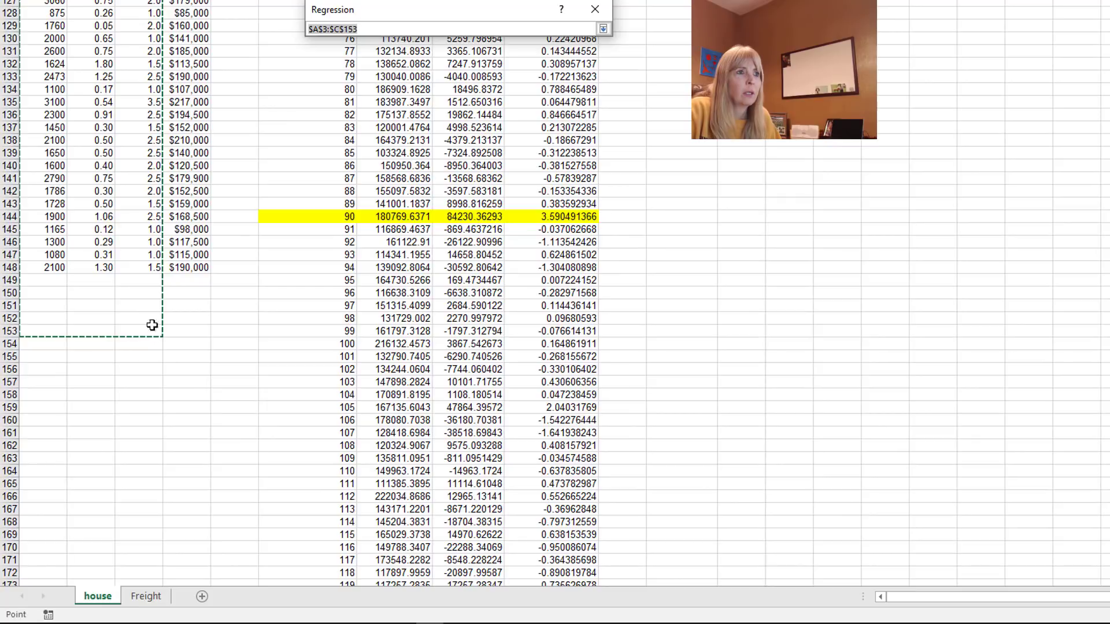
pyautogui.keyDown('shift'); pyautogui.click(150, 270); pyautogui.keyUp('shift')
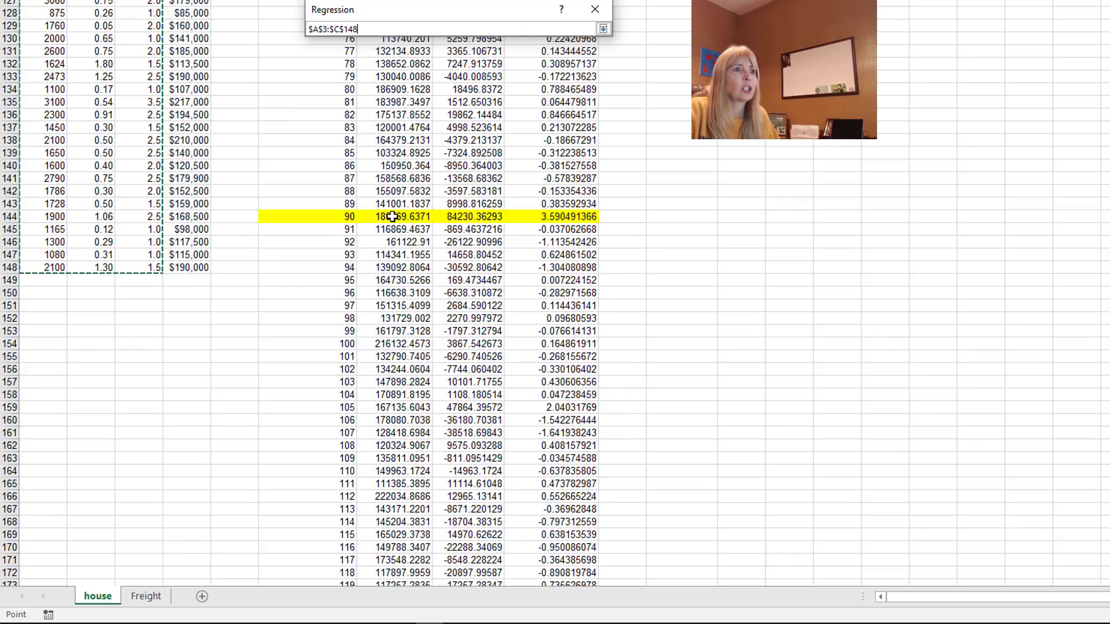
pyautogui.click(602, 29)
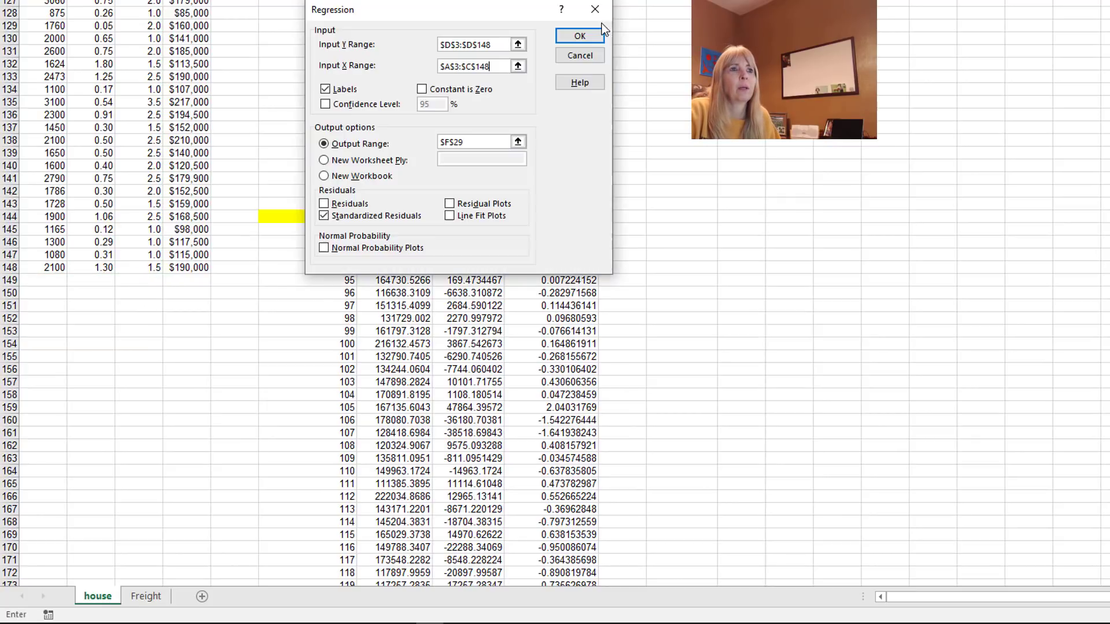
# Step: Turn off Standardized Residuals, set the Output Range to $P$29, and run the regression
pyautogui.click(325, 218)
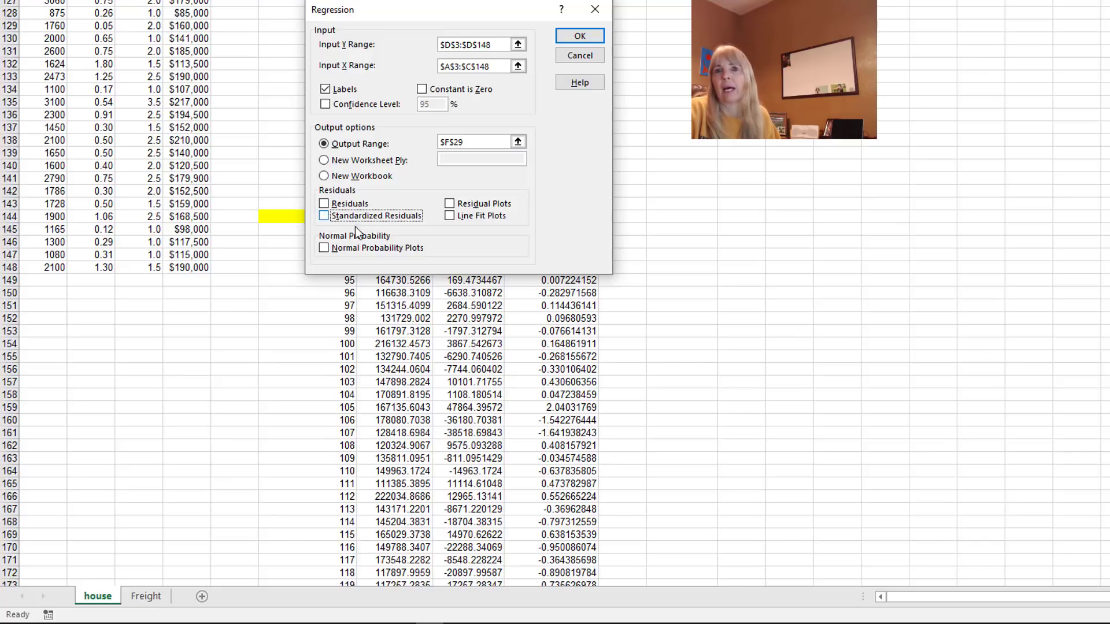
pyautogui.click(518, 142)
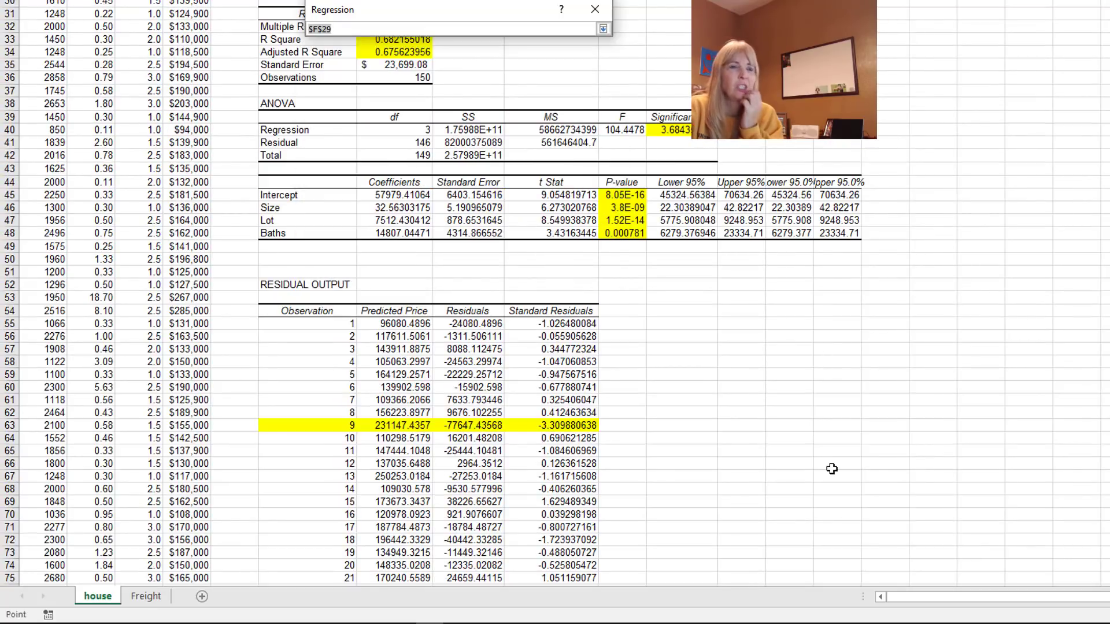
pyautogui.scroll(4, 684, 311)
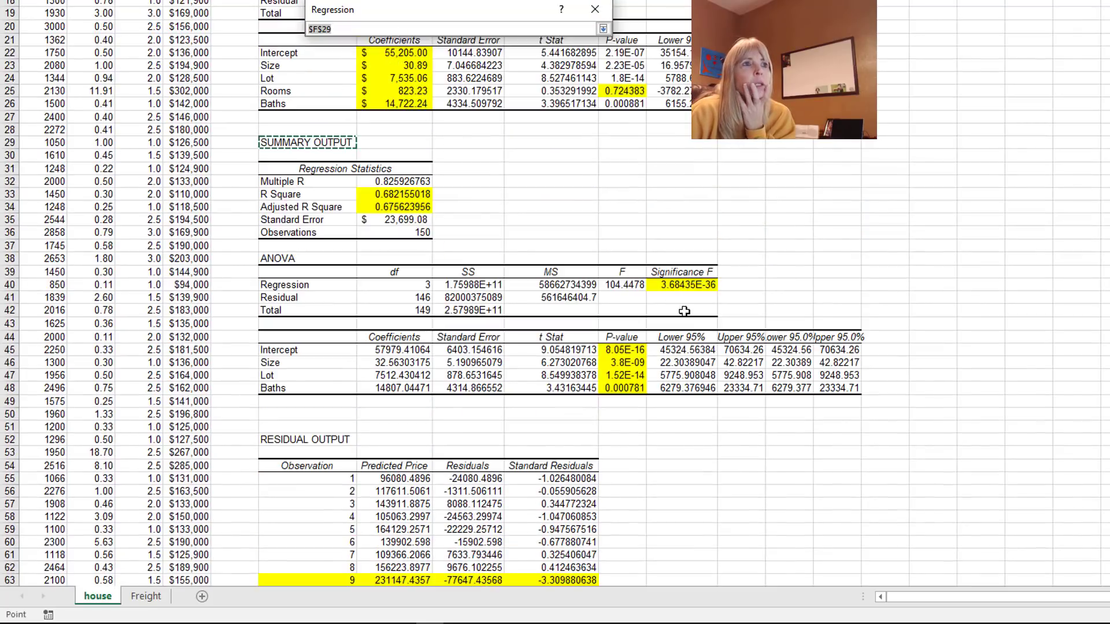
pyautogui.click(927, 142)
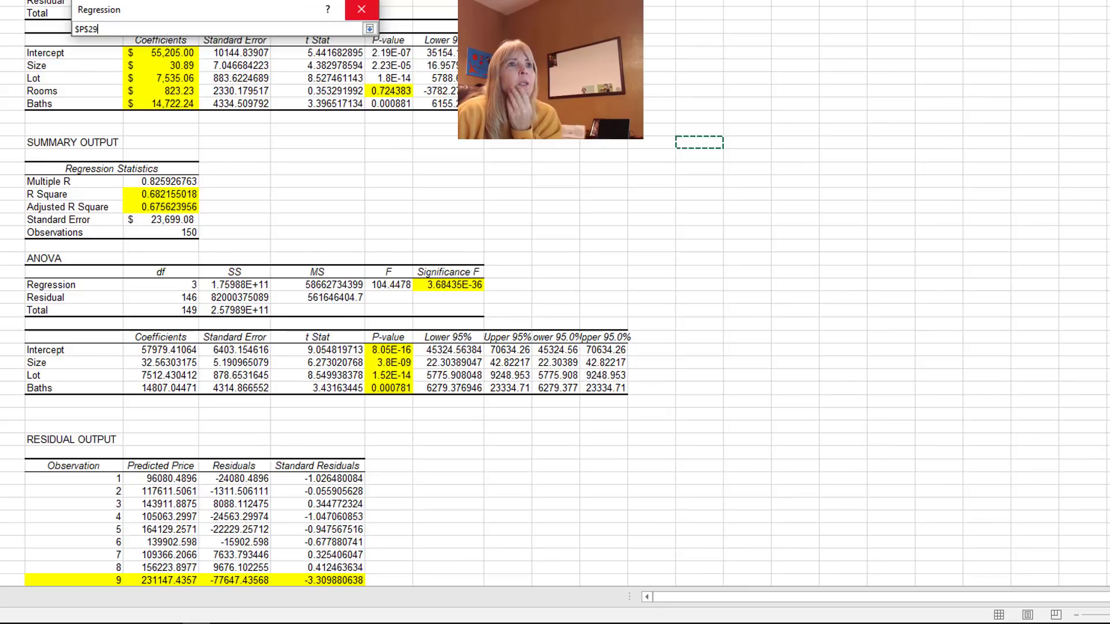
pyautogui.click(369, 28)
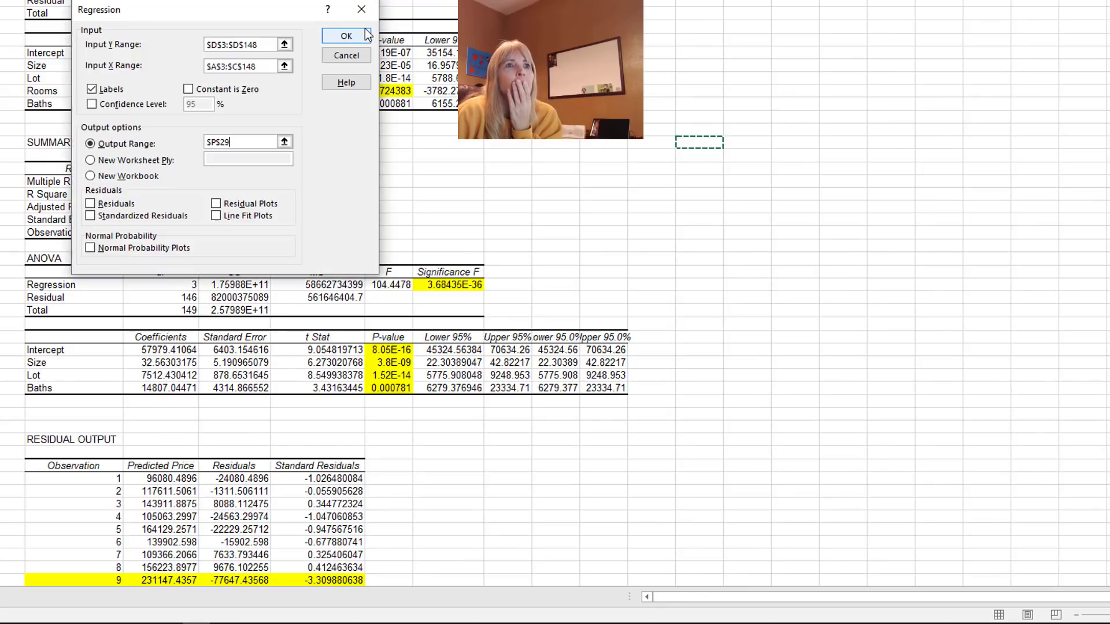
pyautogui.click(349, 37)
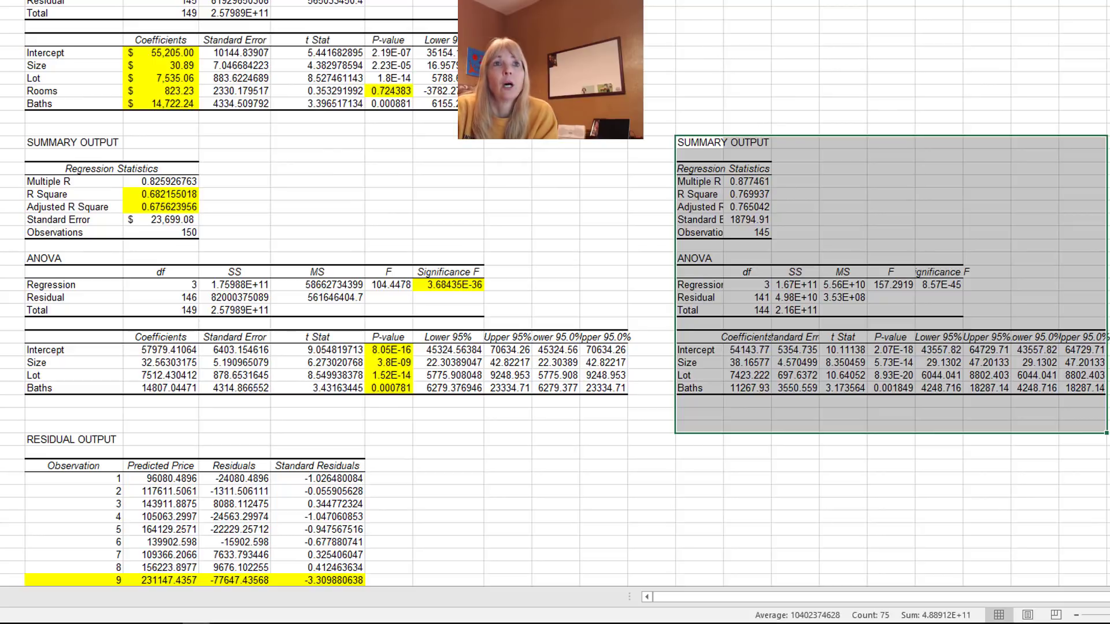
# Step: Autofit the new summary output's label column and examine its R Square values, Significance F and P-values
pyautogui.click(723, 1)
pyautogui.doubleClick(723, 1)
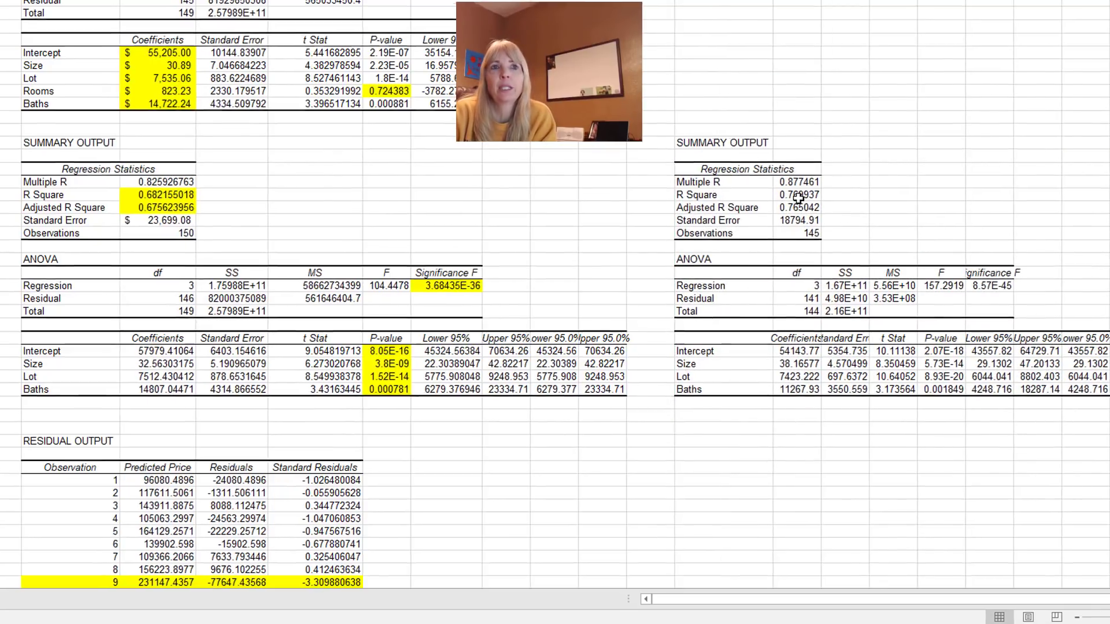
pyautogui.moveTo(798, 198); pyautogui.dragTo(798, 208)
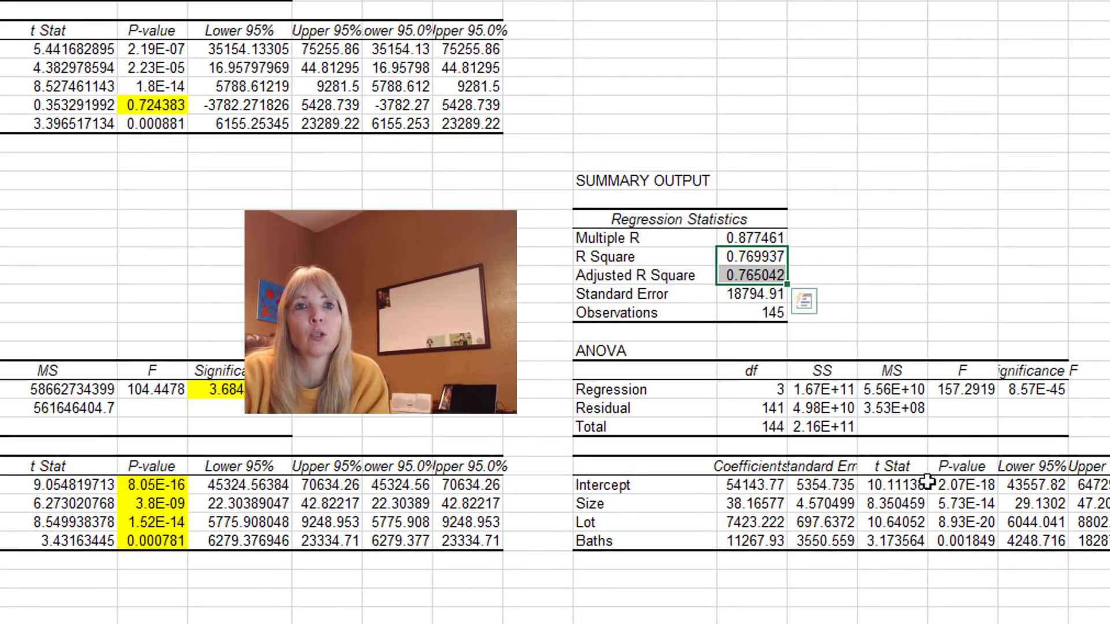
pyautogui.click(1031, 386)
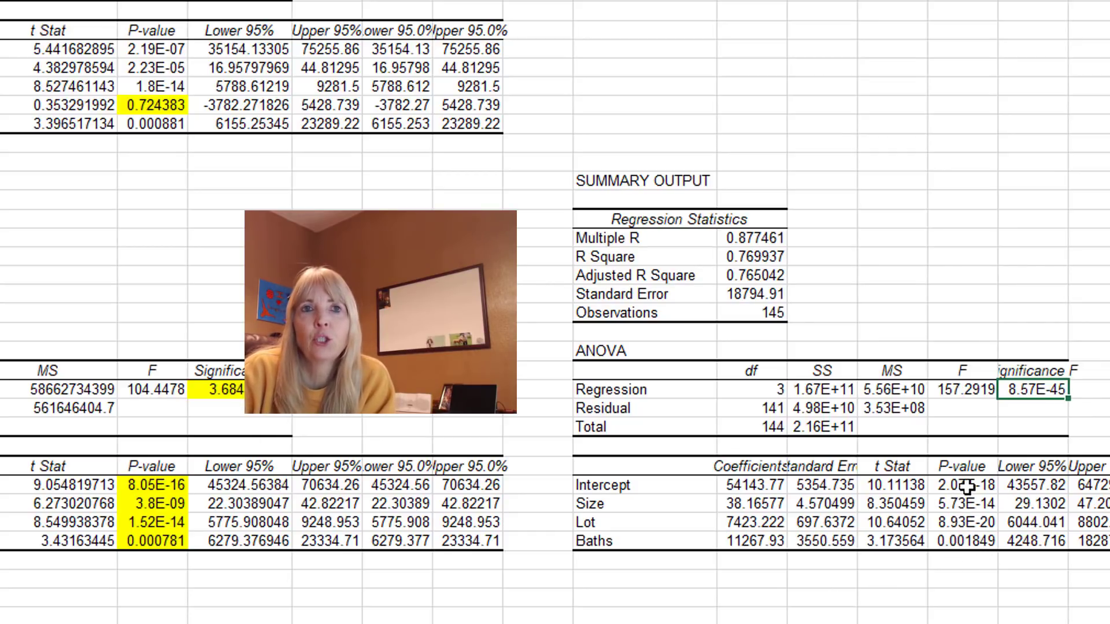
pyautogui.moveTo(966, 487); pyautogui.dragTo(967, 543)
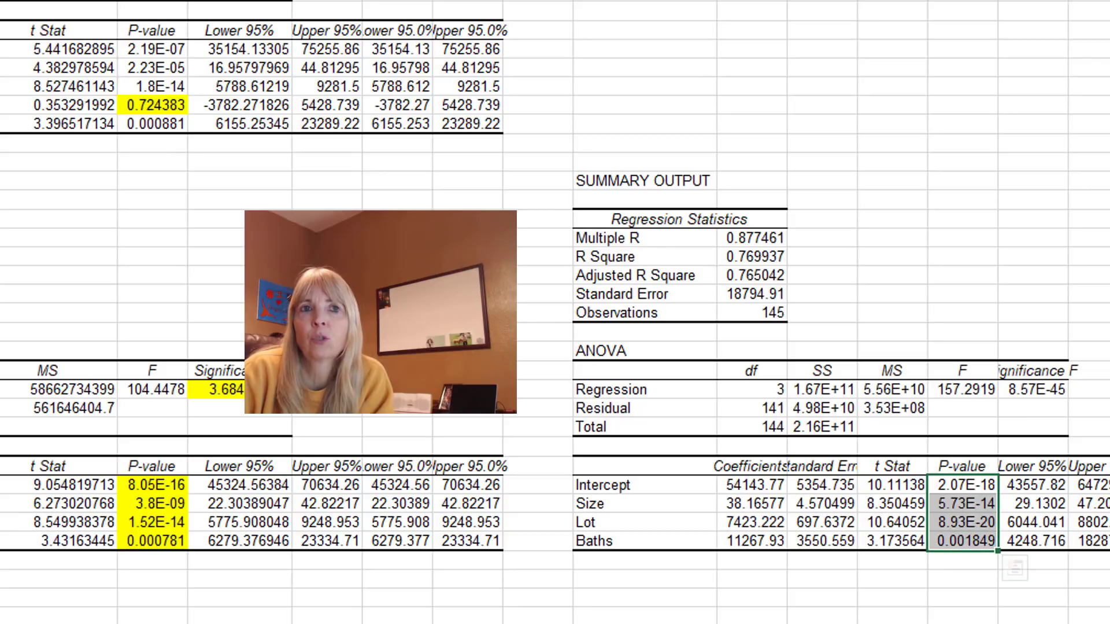
pyautogui.click(467, 369)
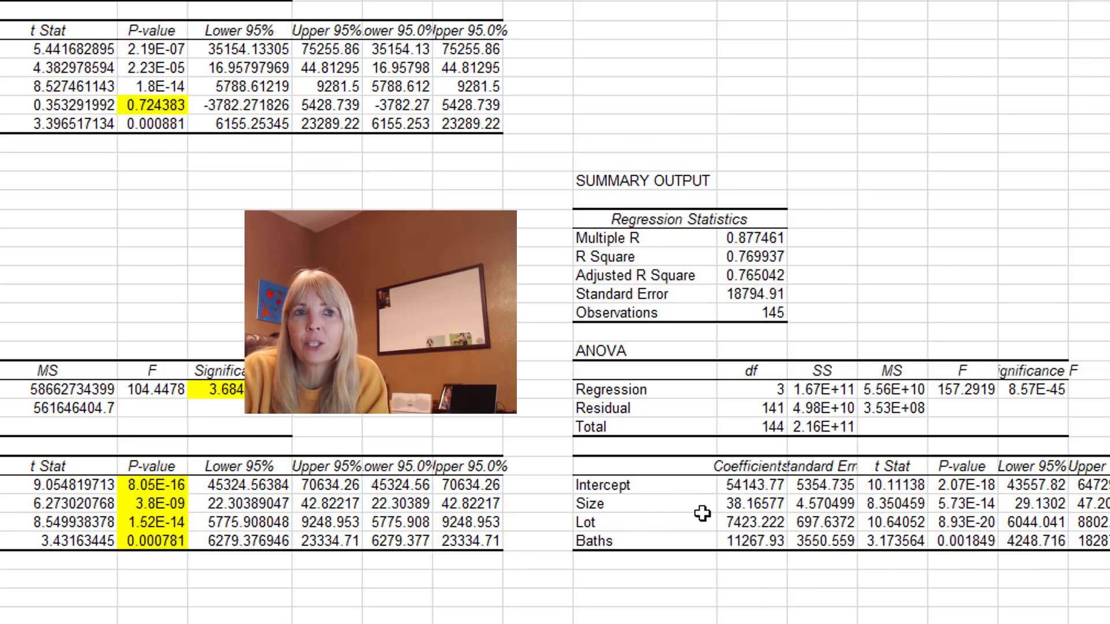
# Step: Highlight the Intercept, Size, Lot and Baths coefficients of the new regression in yellow
pyautogui.moveTo(752, 486); pyautogui.dragTo(751, 541)
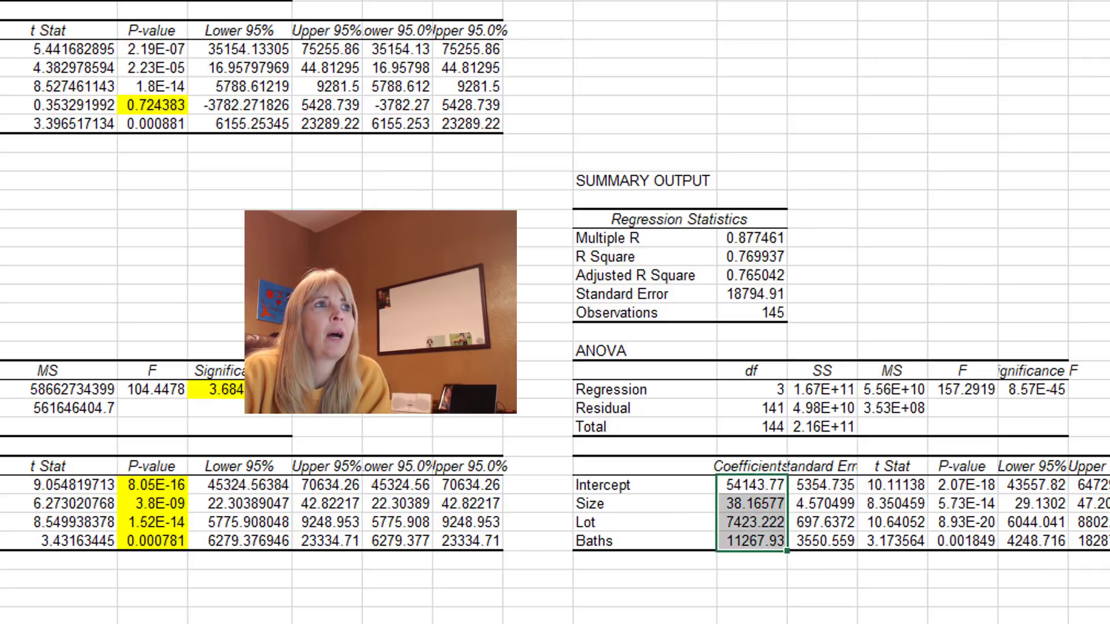
pyautogui.click(174, 1)
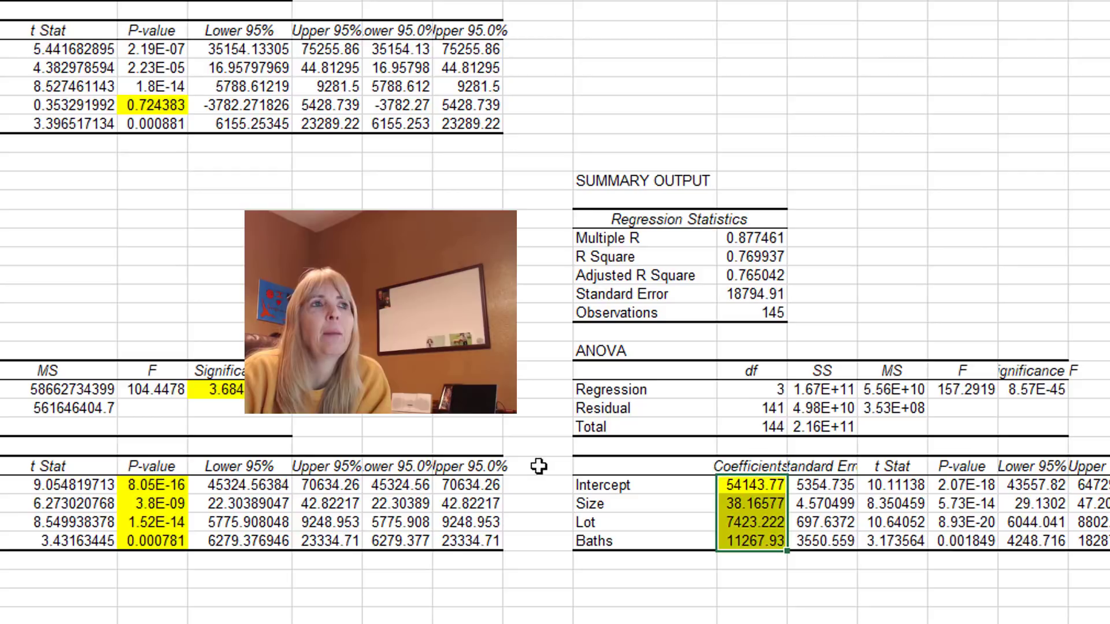
pyautogui.click(636, 620)
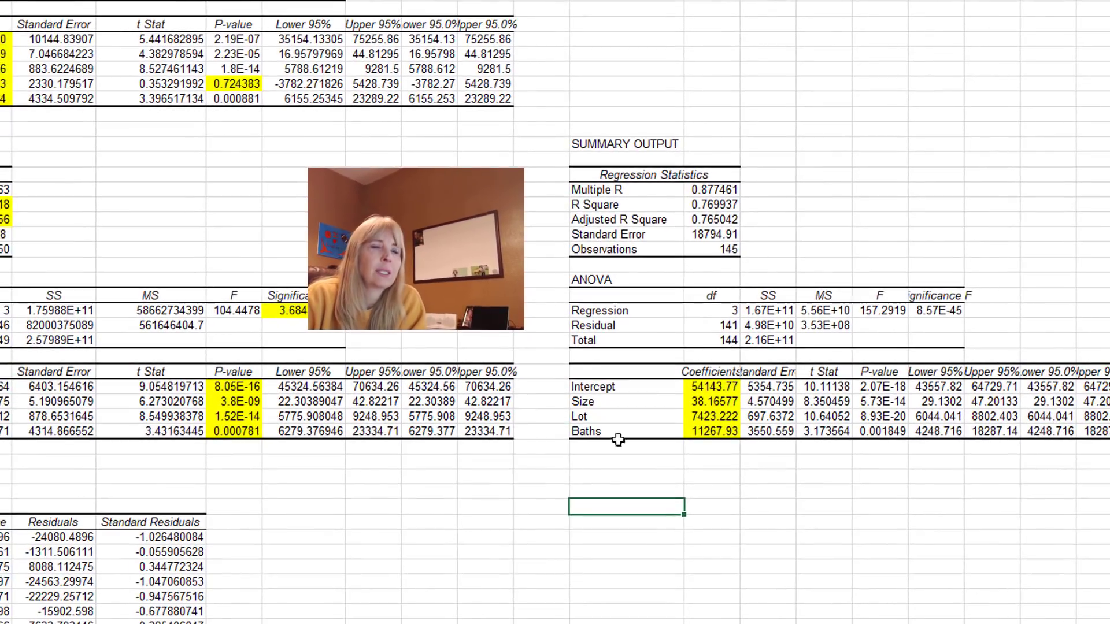
# Step: Add a prediction input labelled Size with the value 2000 below the new coefficients table
pyautogui.click(659, 502)
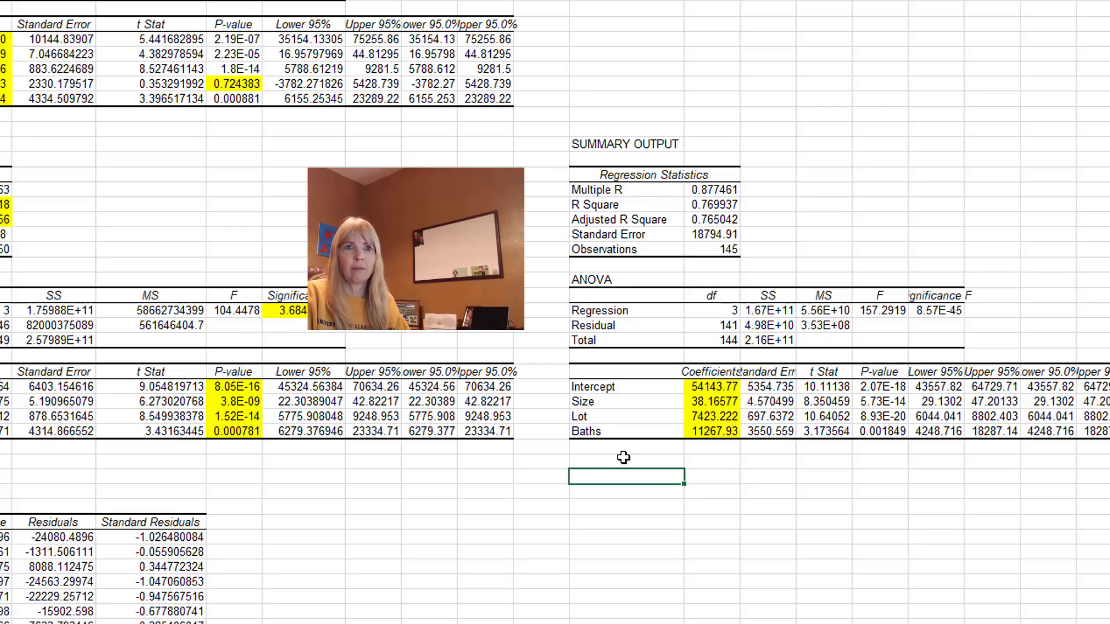
pyautogui.write('Size')
pyautogui.press('Tab')
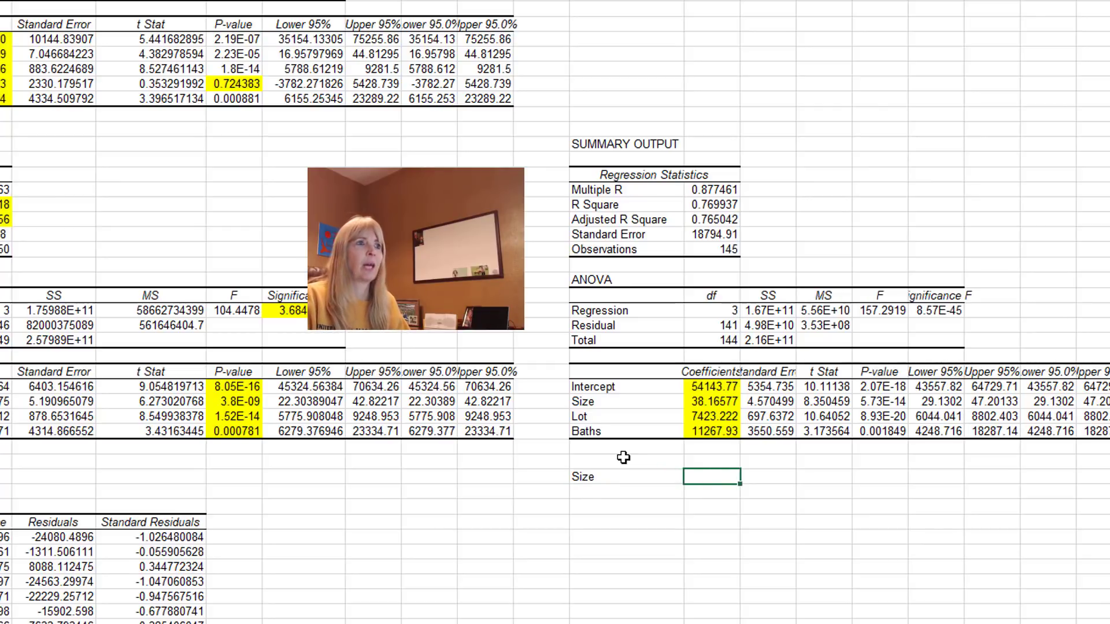
pyautogui.write('2000')
pyautogui.press('Return')
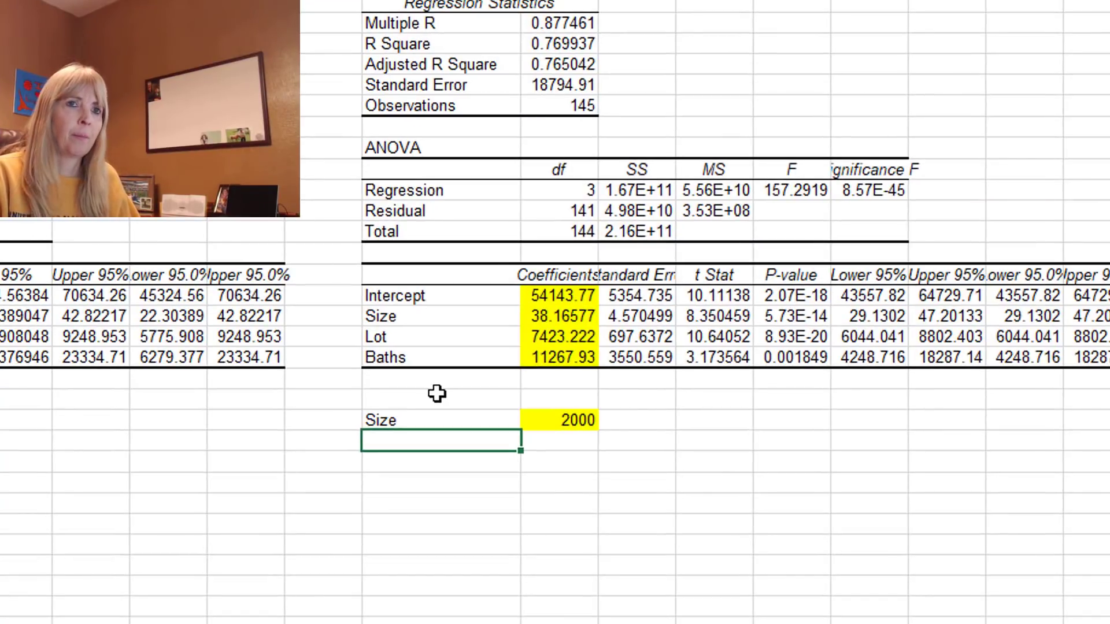
# Step: Add the prediction inputs Lot with the value 2 and Baths with the value 2 beneath Size
pyautogui.write('Lot')
pyautogui.press('Tab')
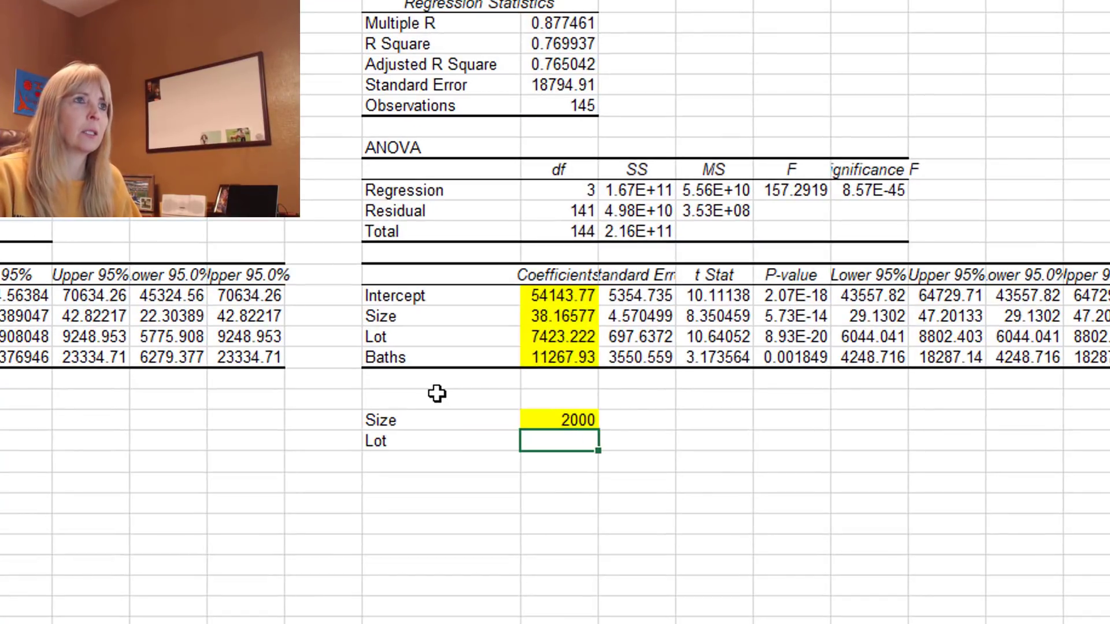
pyautogui.press('Return')
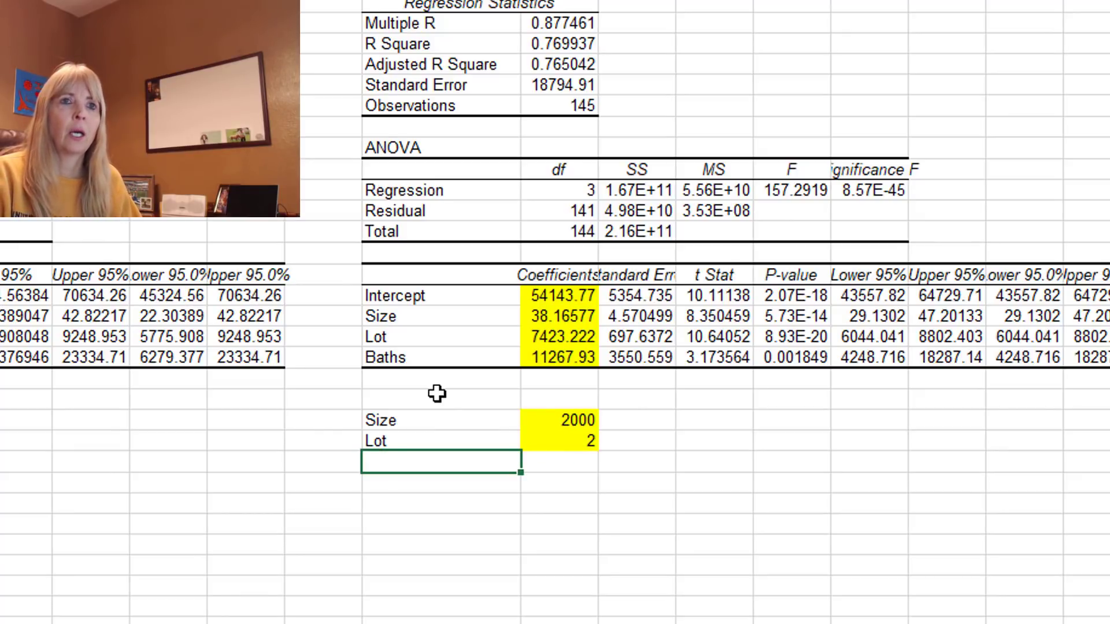
pyautogui.write('Baths')
pyautogui.press('Tab')
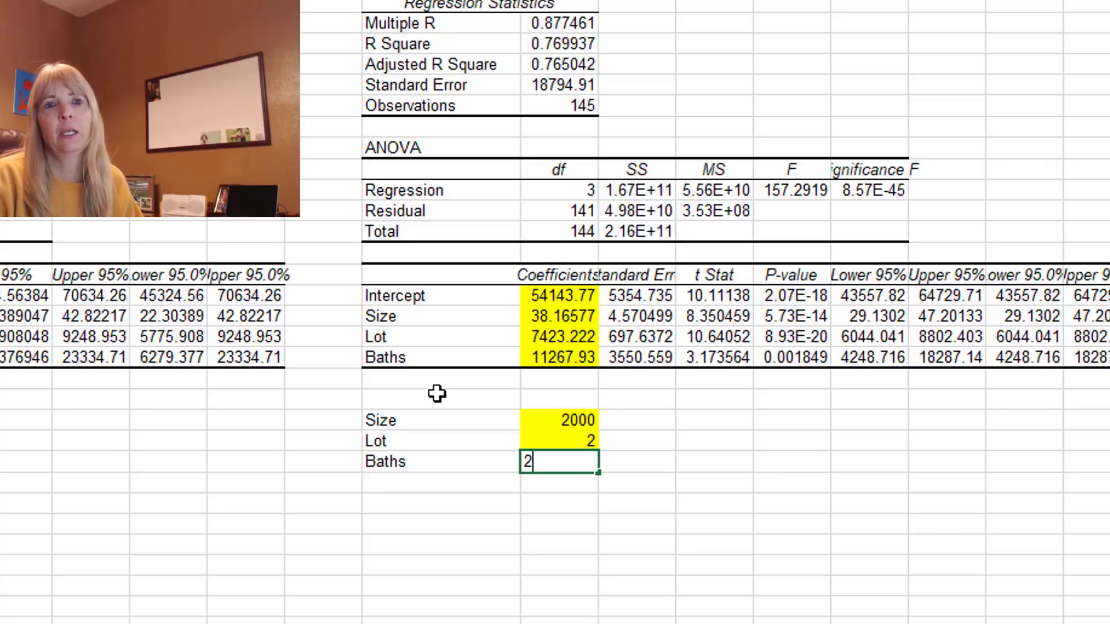
pyautogui.press('Return')
pyautogui.press('Return')
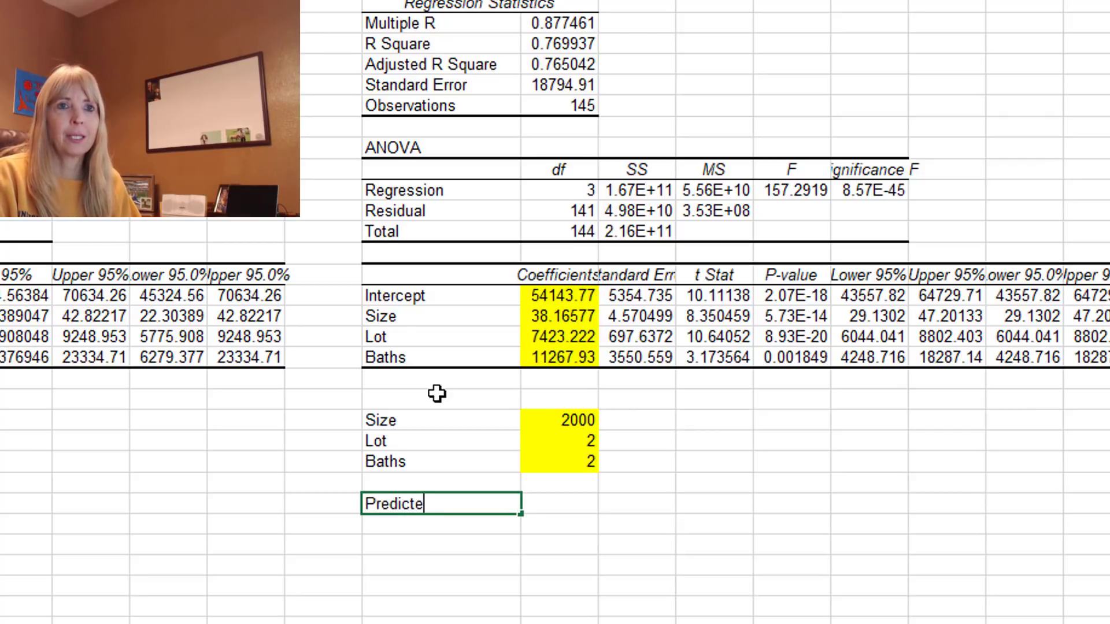
# Step: Add a Predicted Price label beneath the inputs and begin its formula with the Intercept plus Size times its coefficient, =Q45+Q51*Q46
pyautogui.press('Tab')
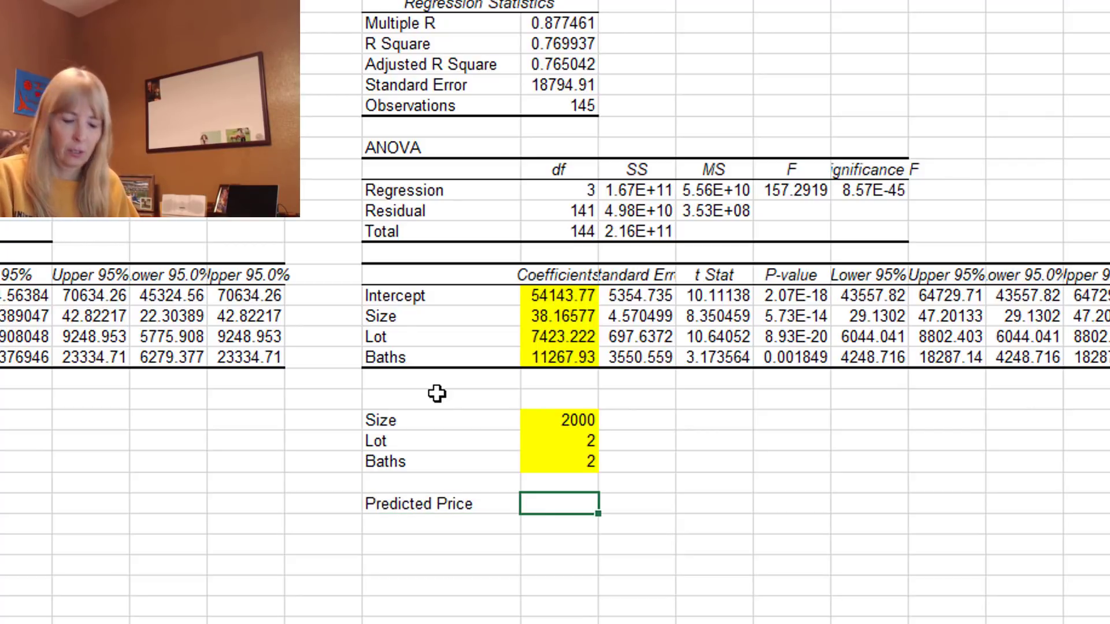
pyautogui.click(573, 294)
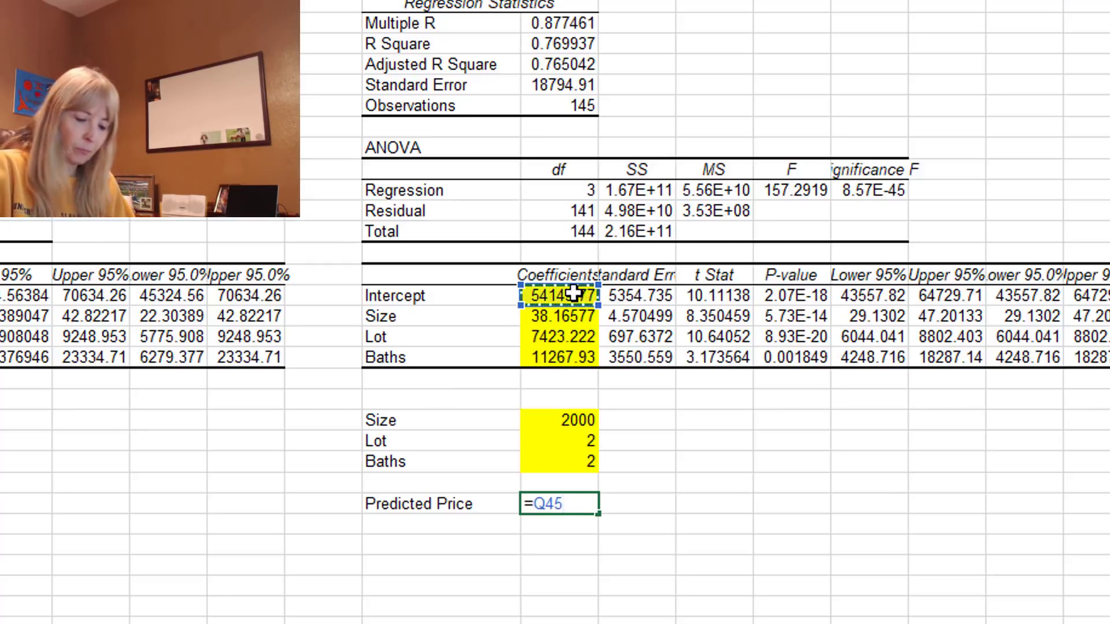
pyautogui.write('+')
pyautogui.click(559, 418)
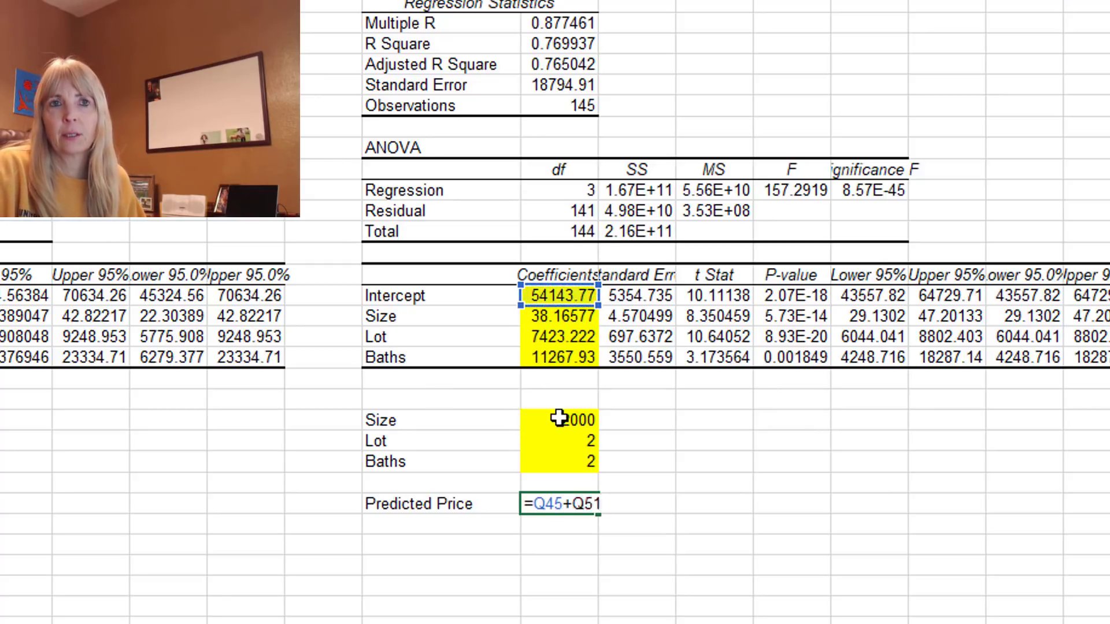
pyautogui.write('*')
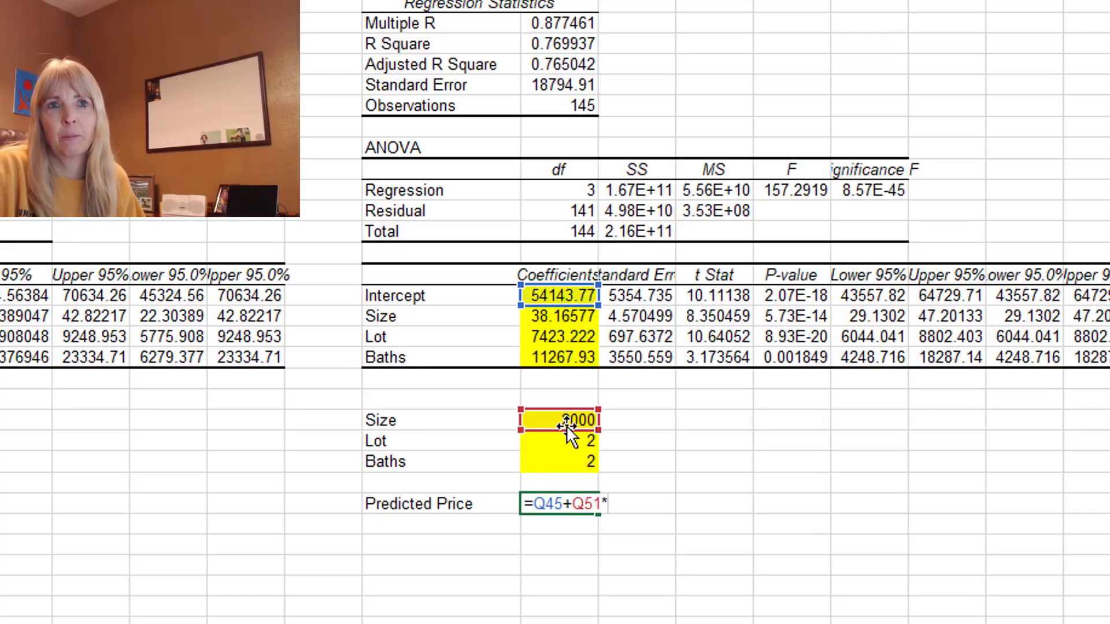
pyautogui.click(559, 317)
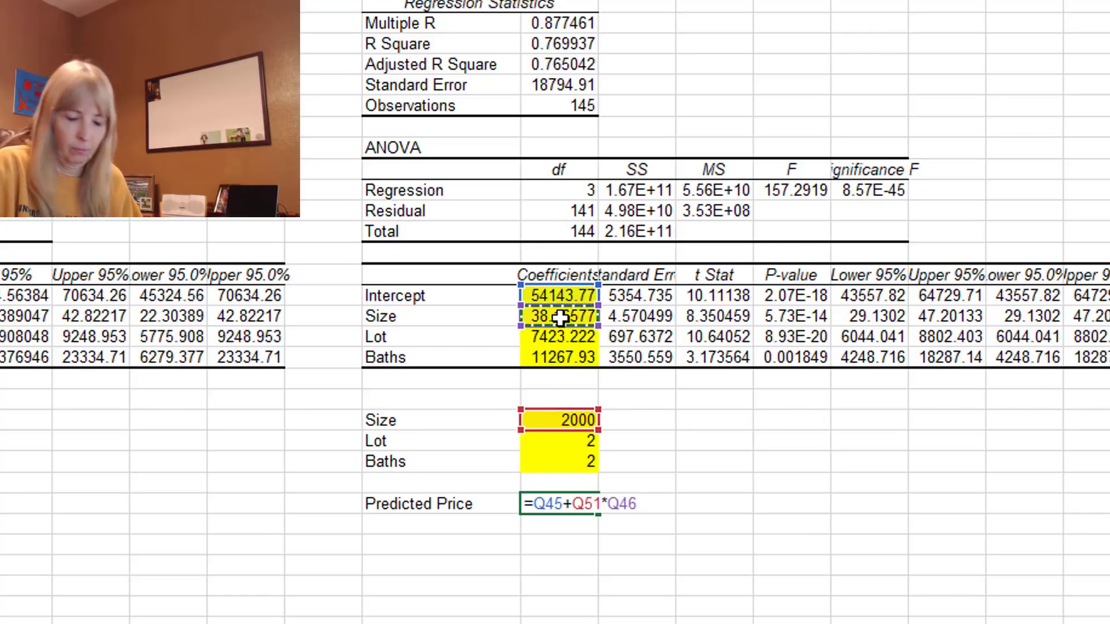
# Step: Complete the Predicted Price formula by adding the Lot and Baths inputs times their coefficients, +Q52*Q47+Q53*Q48
pyautogui.write('+')
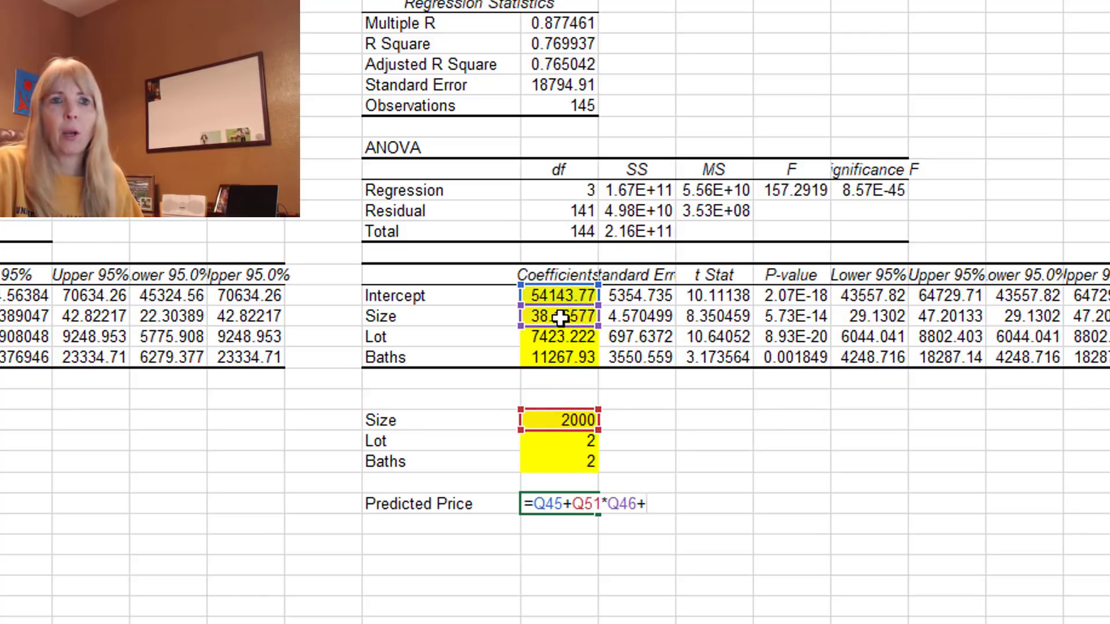
pyautogui.click(548, 442)
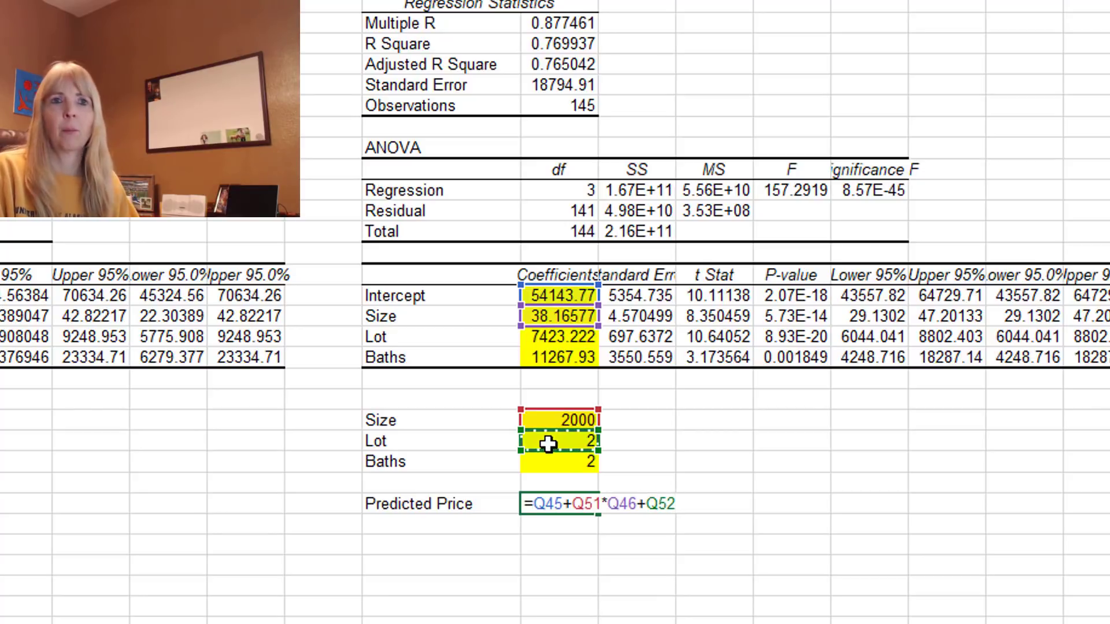
pyautogui.write('*')
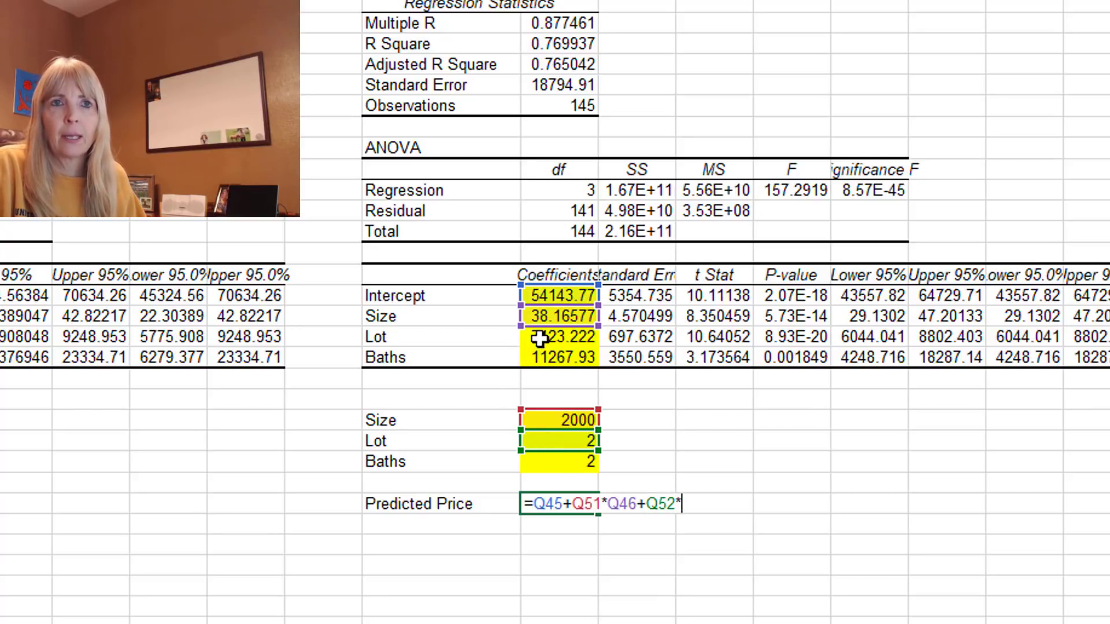
pyautogui.click(539, 339)
pyautogui.write('+')
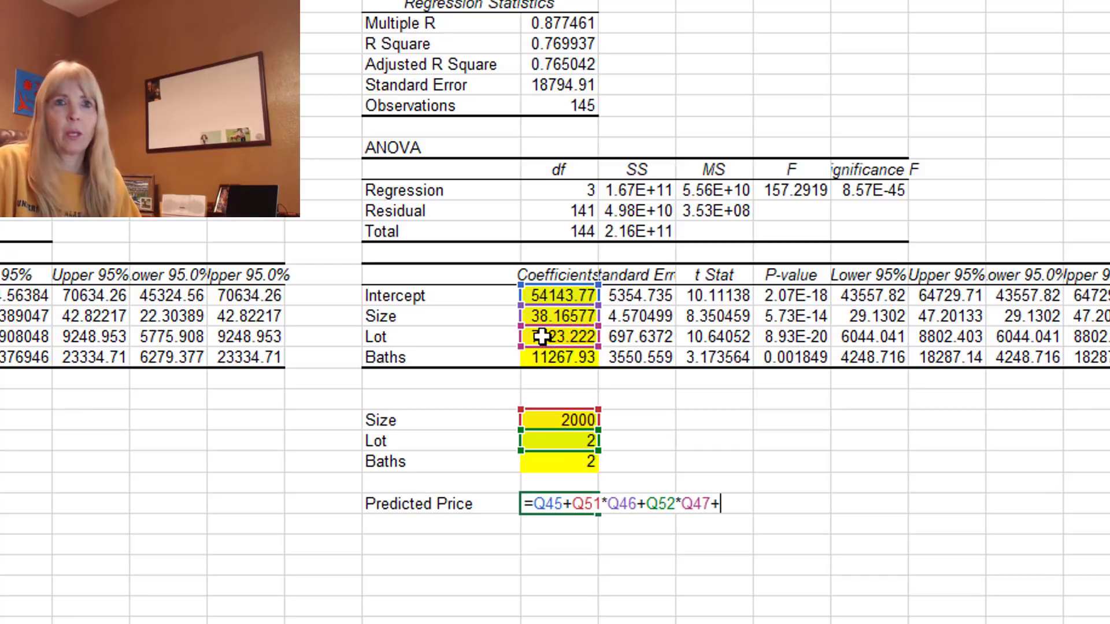
pyautogui.click(563, 460)
pyautogui.write('*')
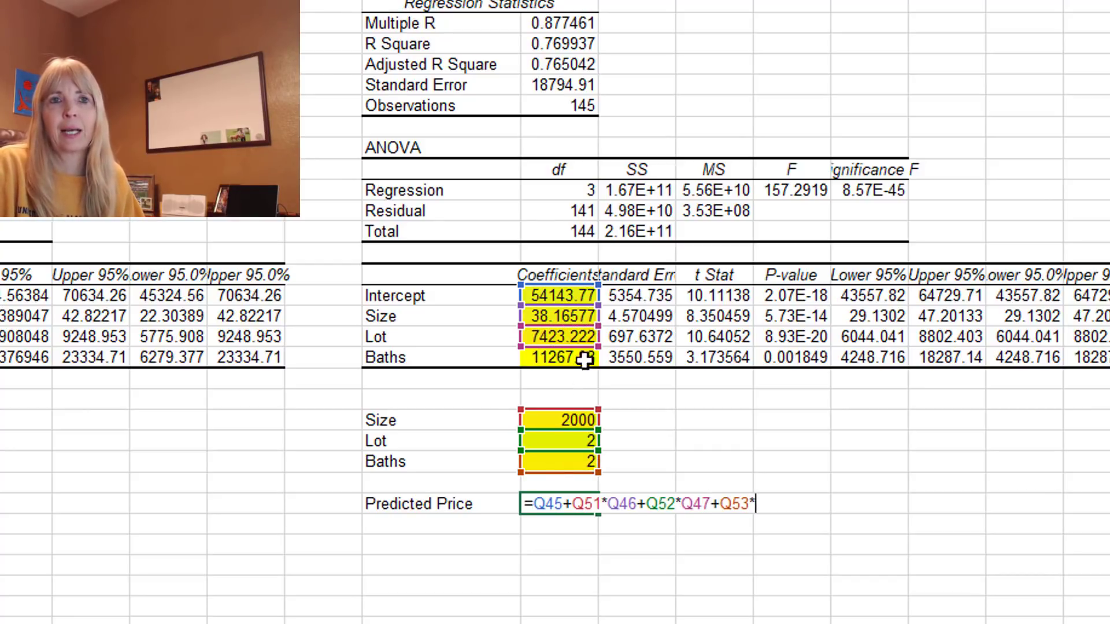
pyautogui.click(566, 356)
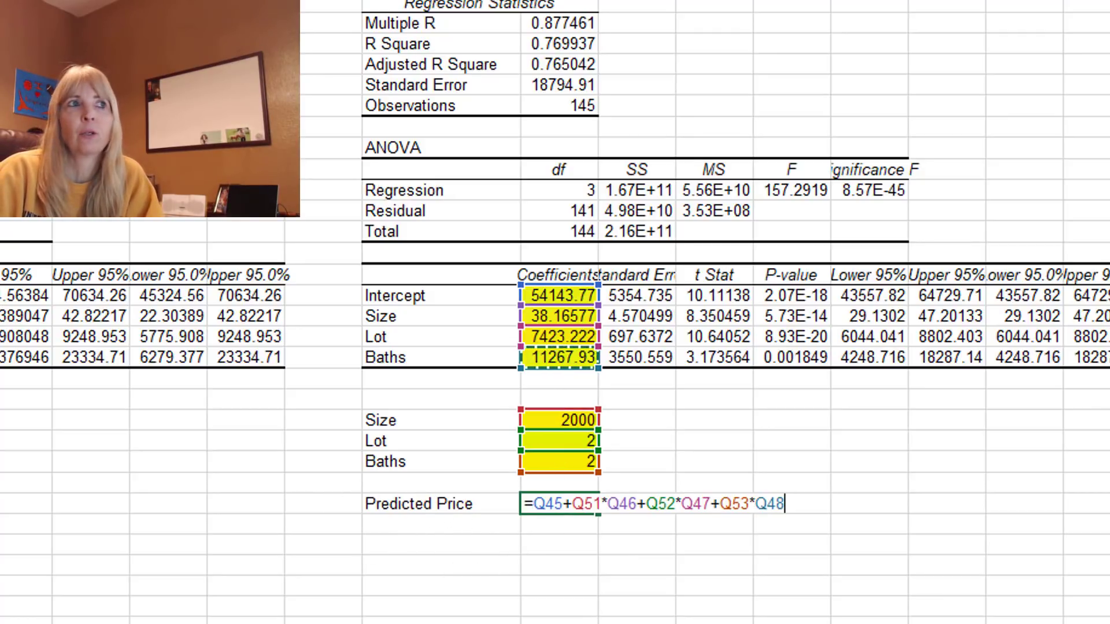
pyautogui.press('Return')
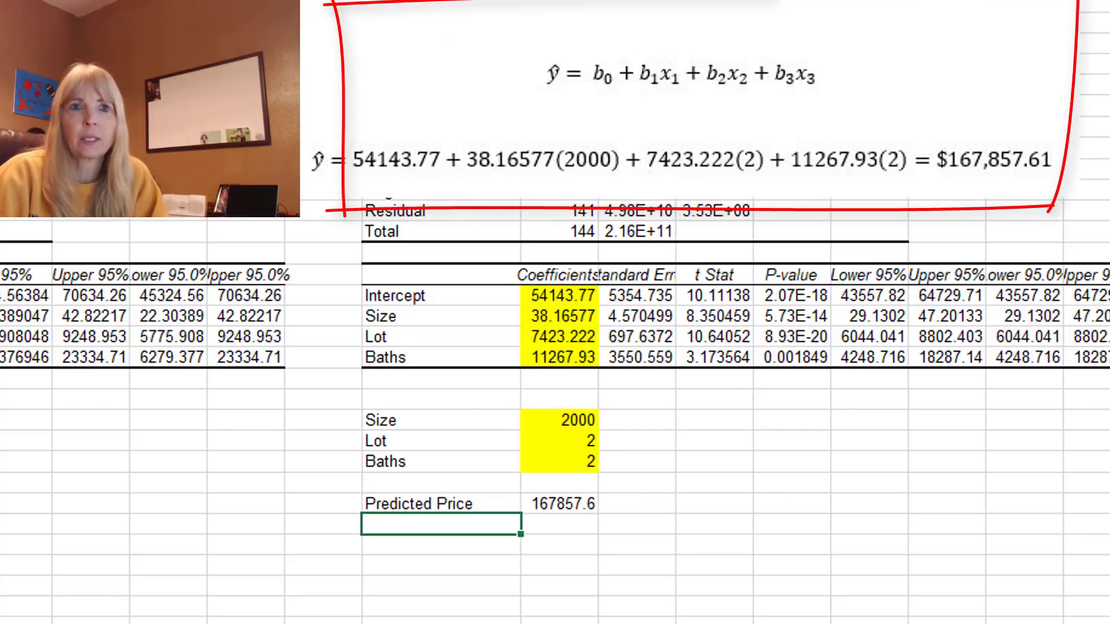
# Step: Format the Predicted Price result as currency with two decimal places
pyautogui.click(579, 503)
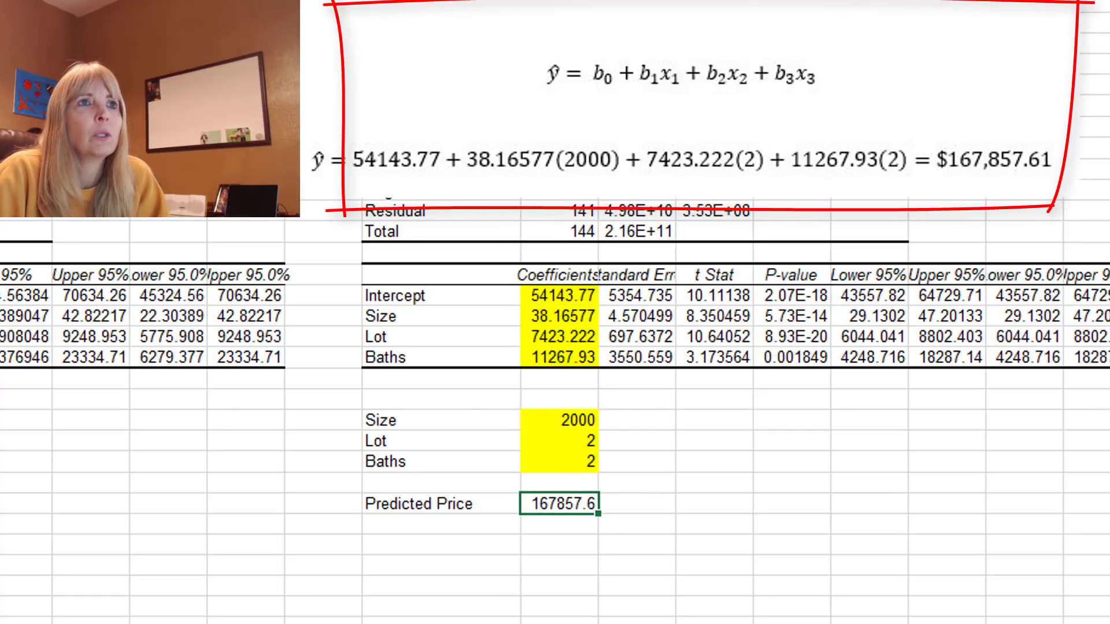
pyautogui.hotkey('ctrl', 'shift', '4')
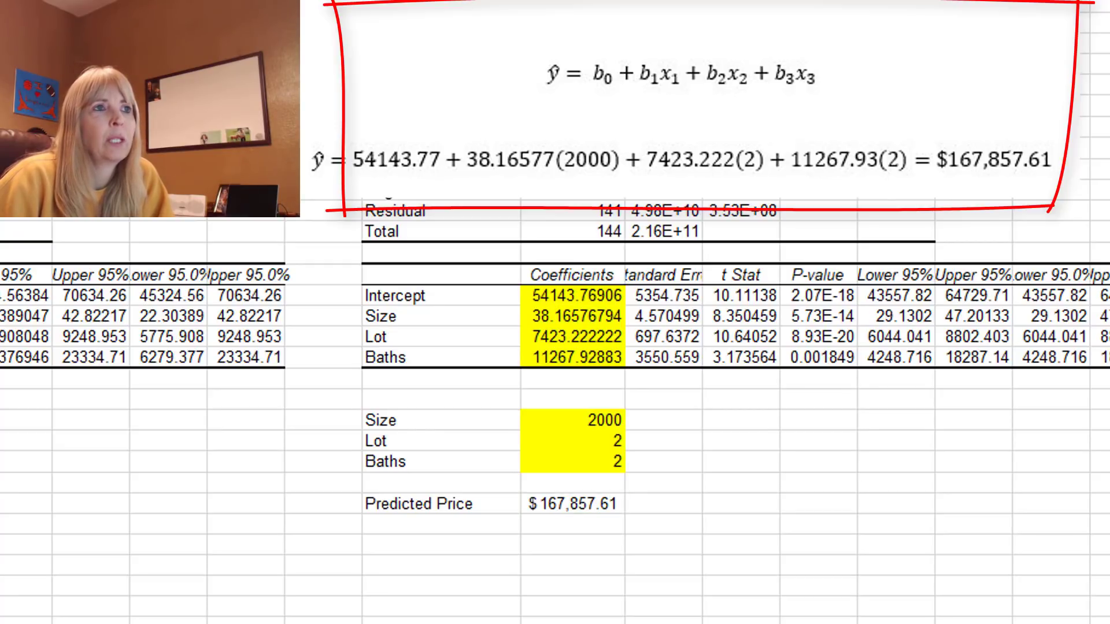
pyautogui.click(571, 503)
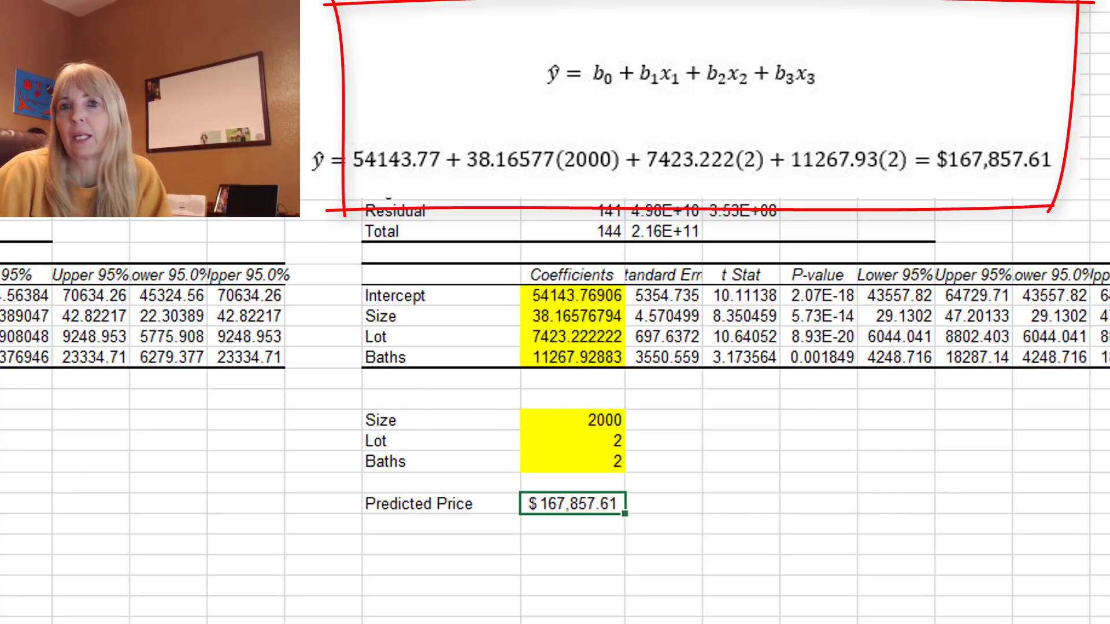
pyautogui.click(595, 315)
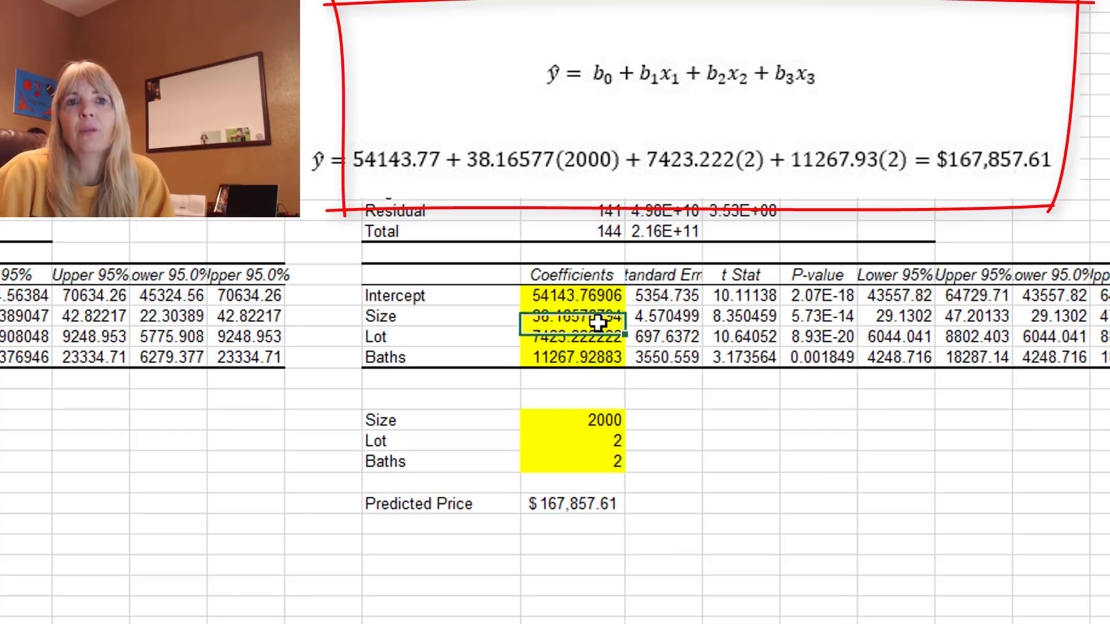